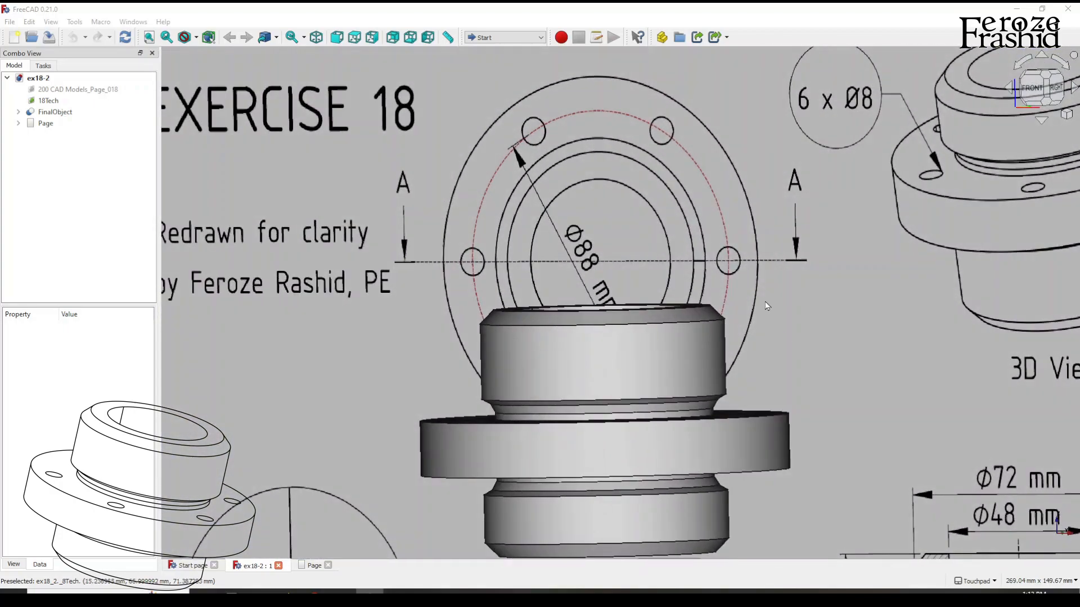
# Examine the flanged model against the Exercise 18 reference drawing from several angles.
pyautogui.scroll(-2, 768, 304)
pyautogui.keyDown('alt'); pyautogui.moveTo(767, 298); pyautogui.dragTo(699, 319); pyautogui.keyUp('alt')
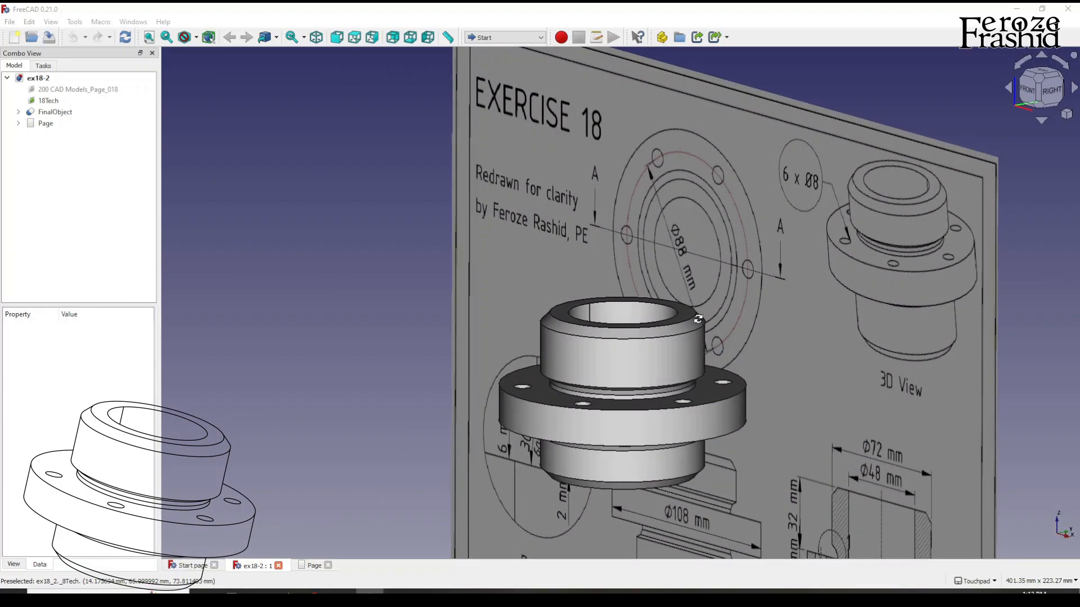
pyautogui.scroll(-2, 670, 229)
pyautogui.click(720, 229)
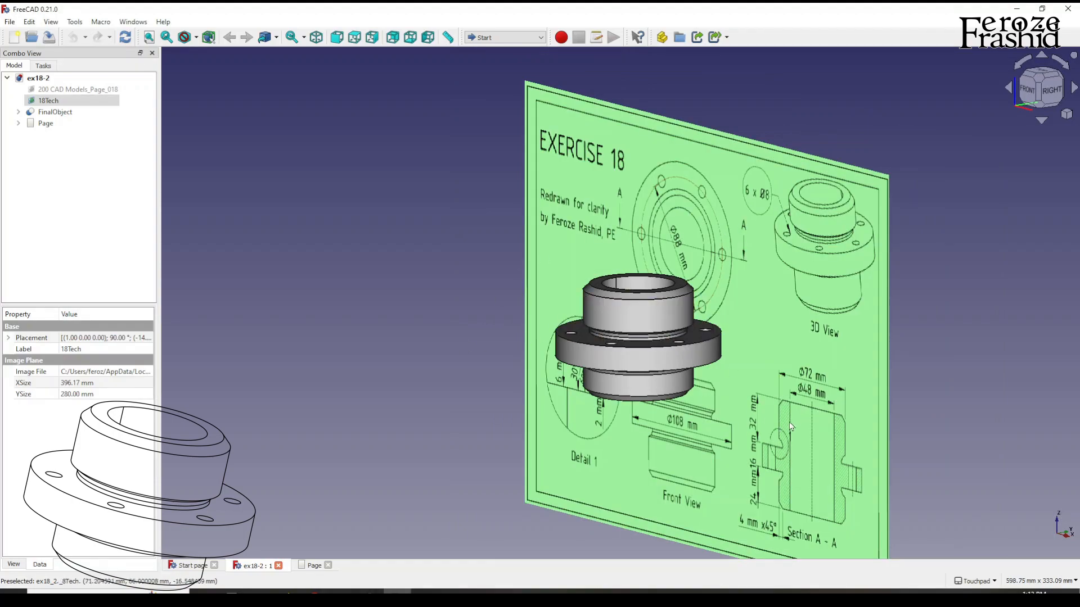
pyautogui.scroll(1, 790, 423)
pyautogui.moveTo(776, 389)
pyautogui.keyDown('alt'); pyautogui.mouseDown()
pyautogui.moveTo(841, 351)
pyautogui.moveTo(881, 361)
pyautogui.mouseUp(); pyautogui.keyUp('alt')
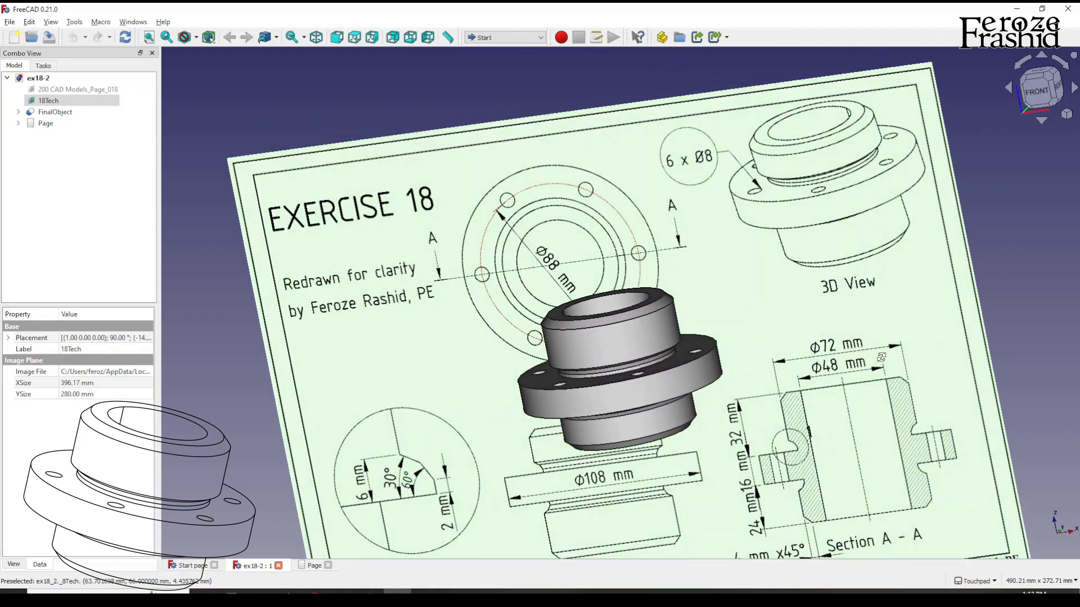
pyautogui.moveTo(633, 405)
pyautogui.keyDown('alt'); pyautogui.mouseDown()
pyautogui.moveTo(575, 394)
pyautogui.moveTo(596, 374)
pyautogui.moveTo(579, 346)
pyautogui.mouseUp(); pyautogui.keyUp('alt')
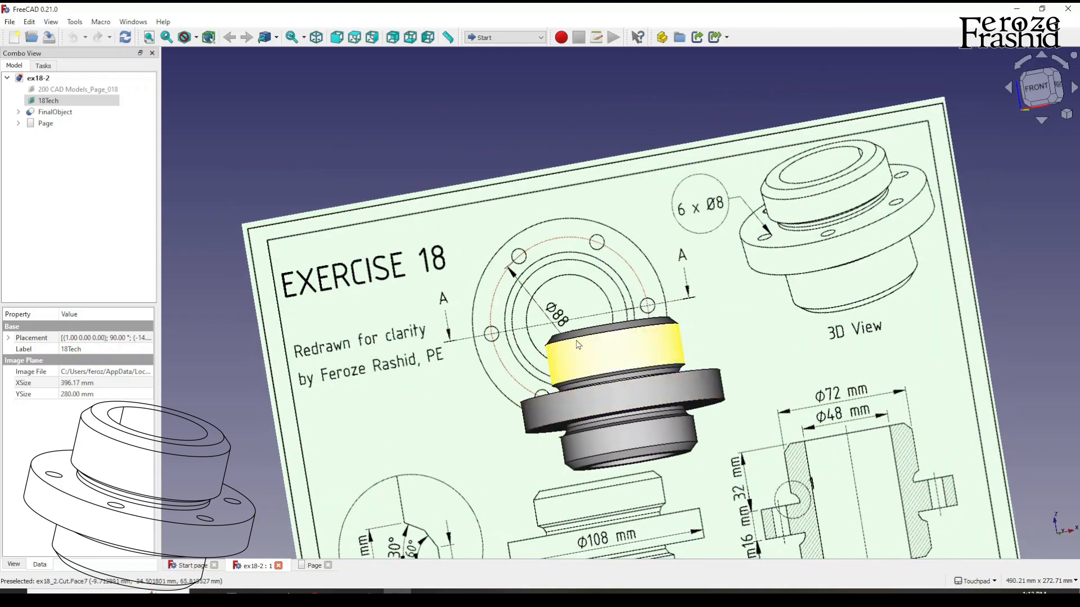
pyautogui.scroll(-2, 578, 344)
pyautogui.scroll(2, 605, 483)
pyautogui.scroll(1, 622, 472)
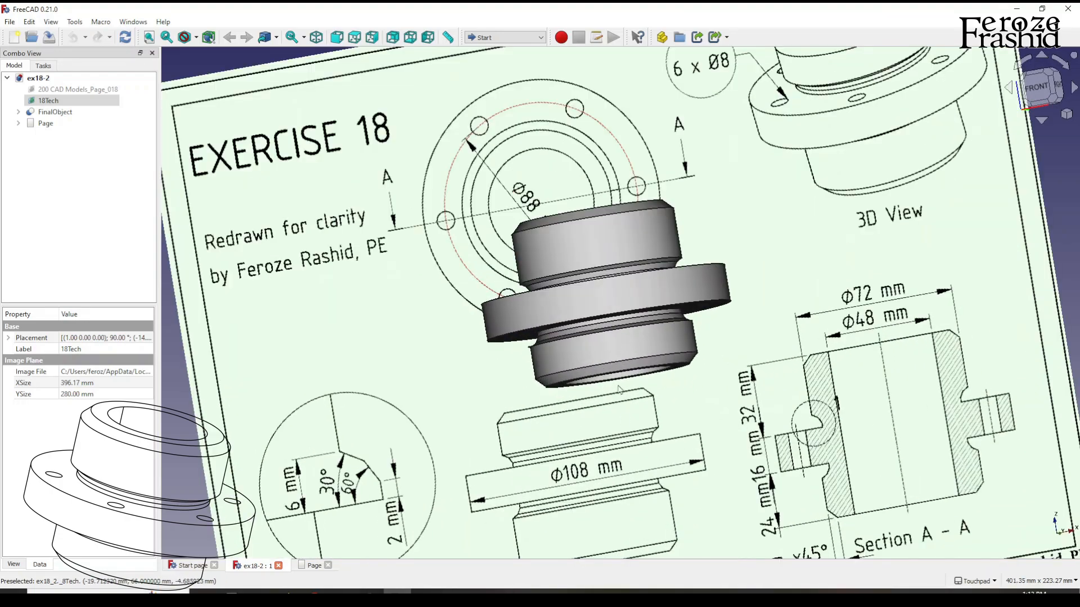
pyautogui.scroll(-1, 705, 154)
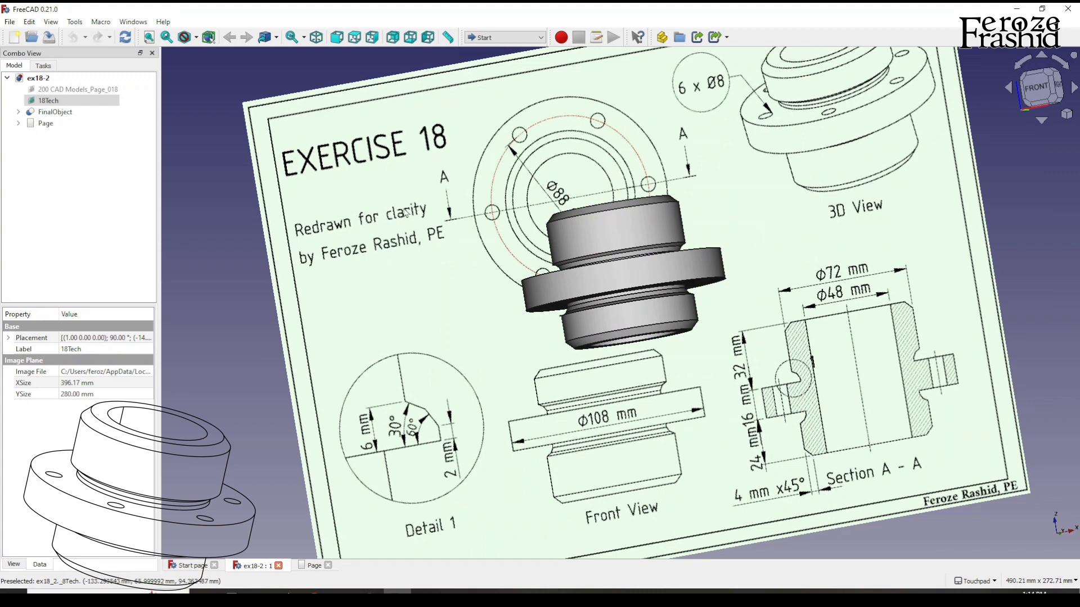
pyautogui.moveTo(569, 244)
pyautogui.keyDown('alt'); pyautogui.mouseDown()
pyautogui.moveTo(599, 248)
pyautogui.moveTo(581, 317)
pyautogui.mouseUp(); pyautogui.keyUp('alt')
pyautogui.scroll(-2, 581, 318)
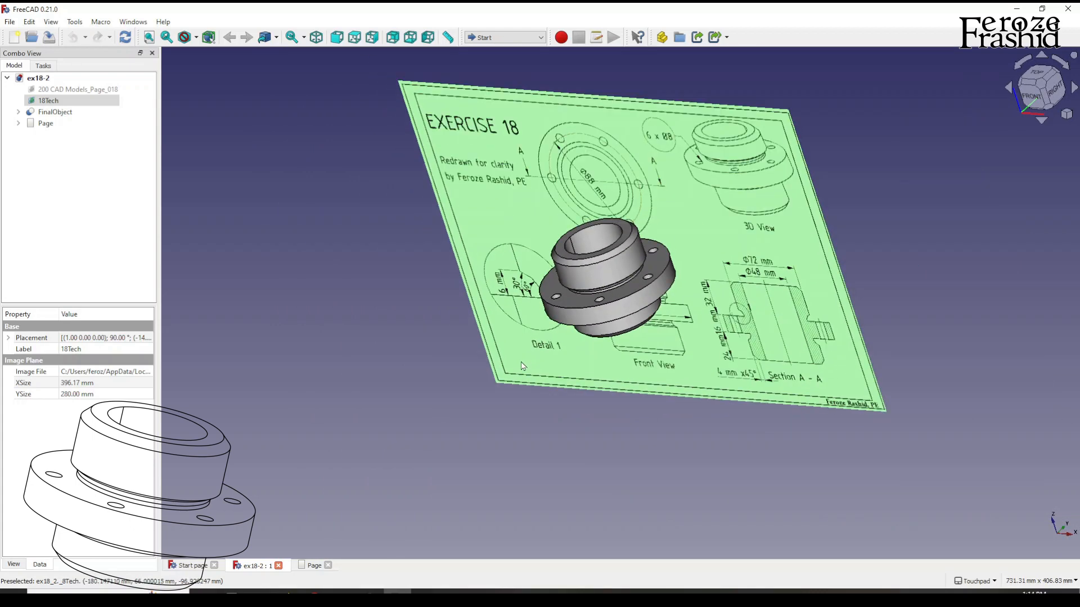
pyautogui.click(403, 366)
pyautogui.scroll(2, 565, 228)
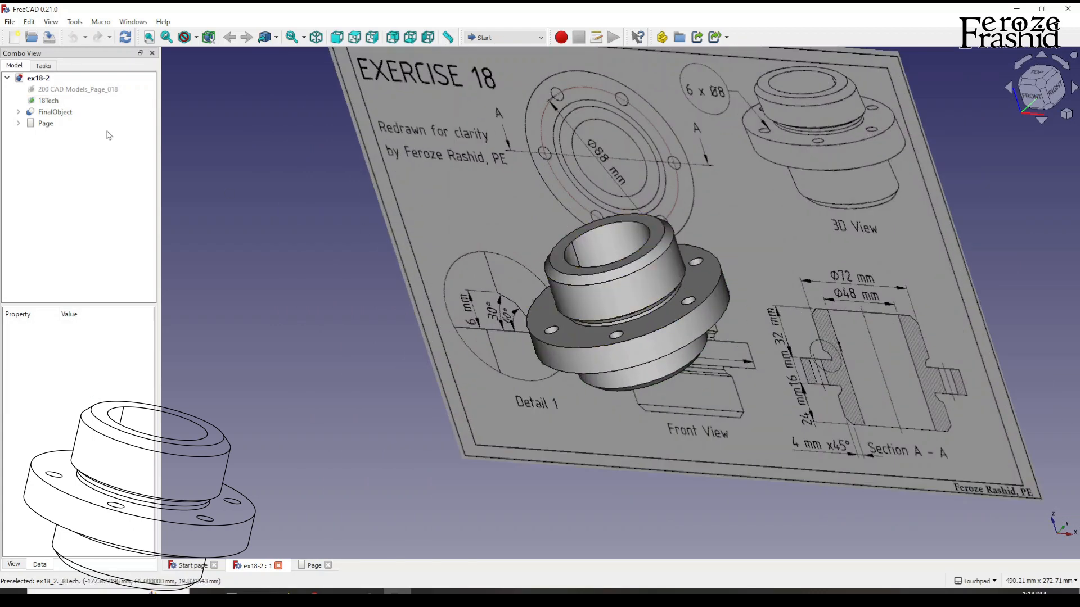
# Hide FinalObject and show the Exercise 18 reference drawing in the front view.
pyautogui.click(56, 112)
pyautogui.press('space')
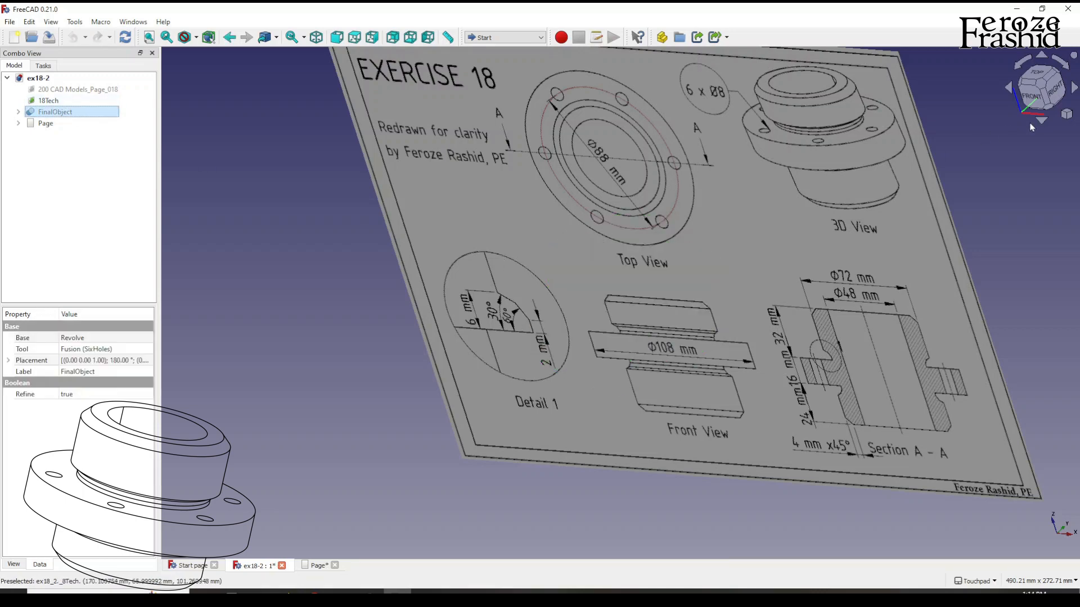
pyautogui.click(1034, 93)
pyautogui.scroll(-2, 825, 96)
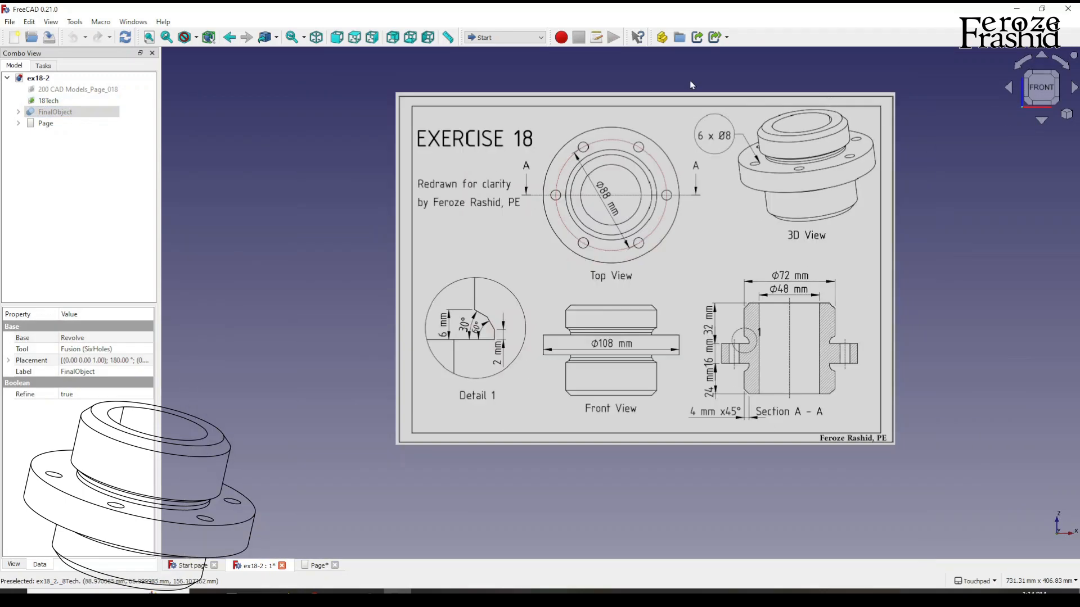
# Switch to the TechDraw workbench.
pyautogui.click(505, 37)
pyautogui.click(925, 249)
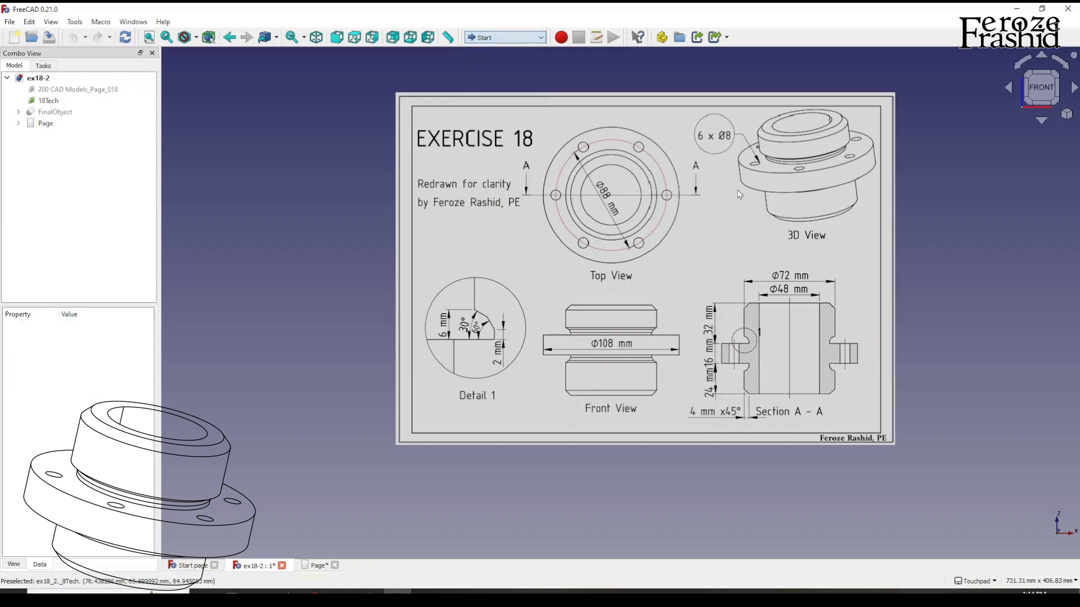
pyautogui.scroll(1, 737, 190)
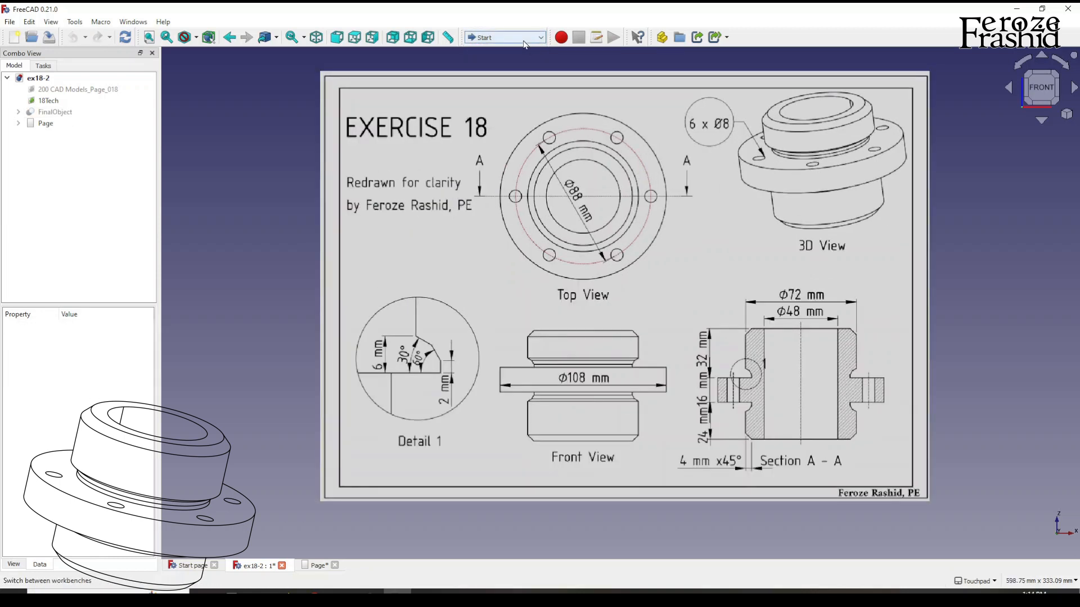
pyautogui.click(506, 37)
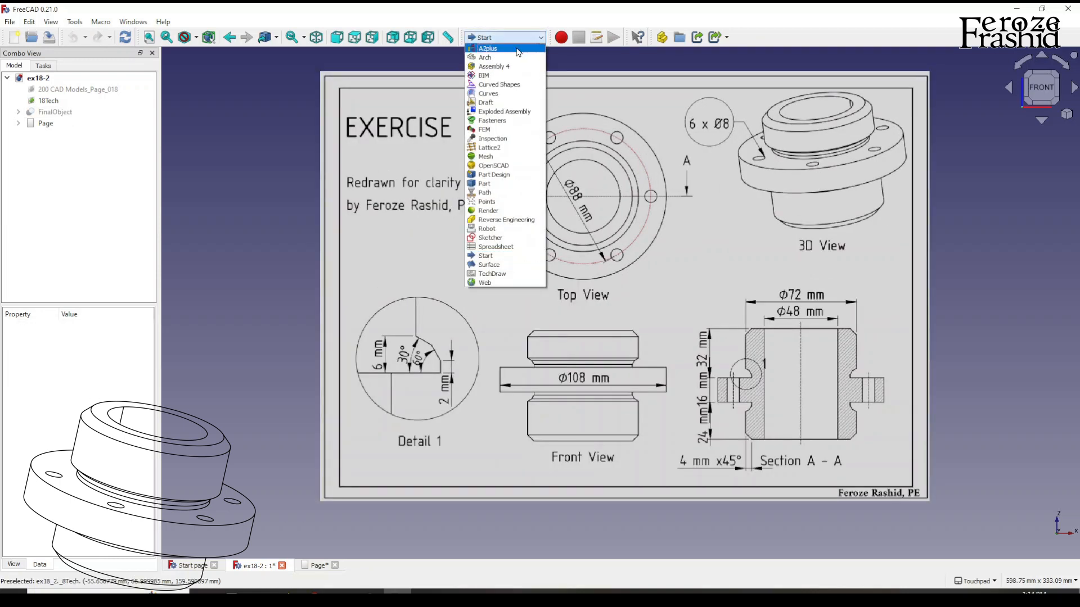
pyautogui.click(492, 274)
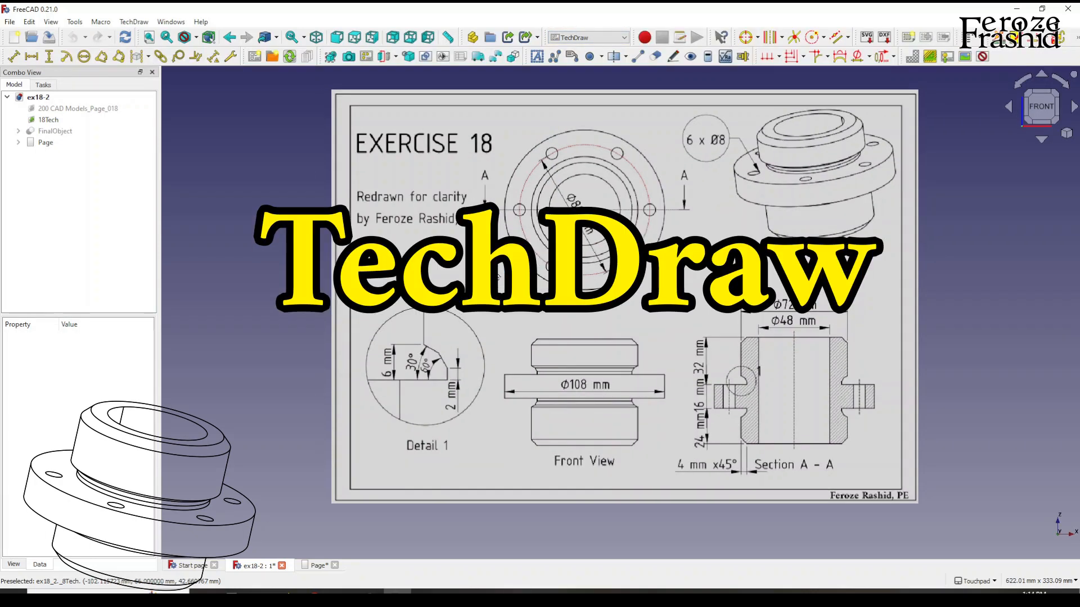
# Make FinalObject visible again and hide the 18Tech reference image, leaving only the solid model displayed.
pyautogui.click(57, 131)
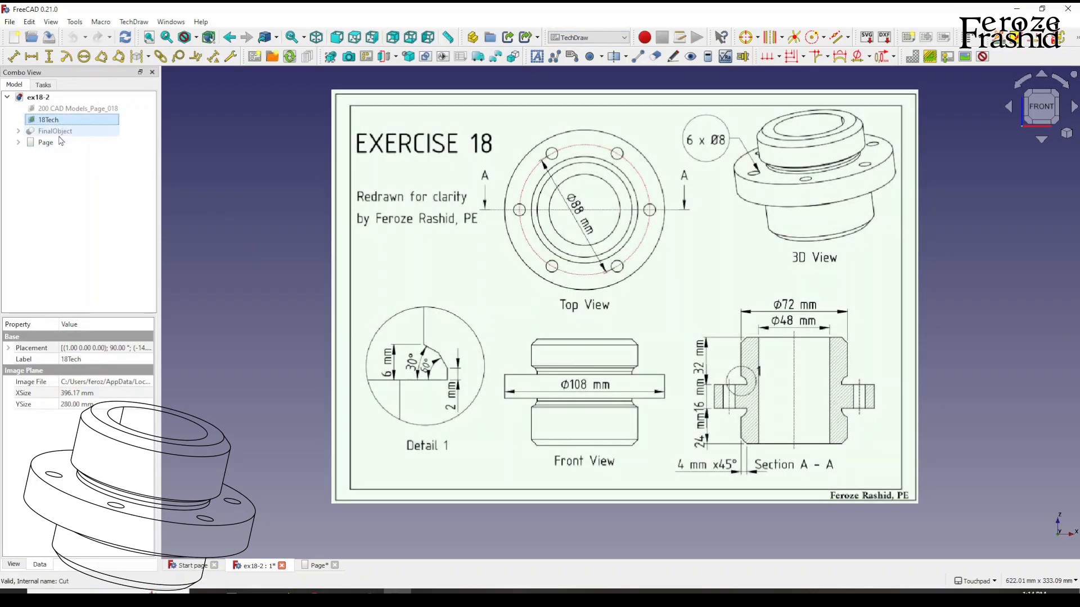
pyautogui.click(288, 233)
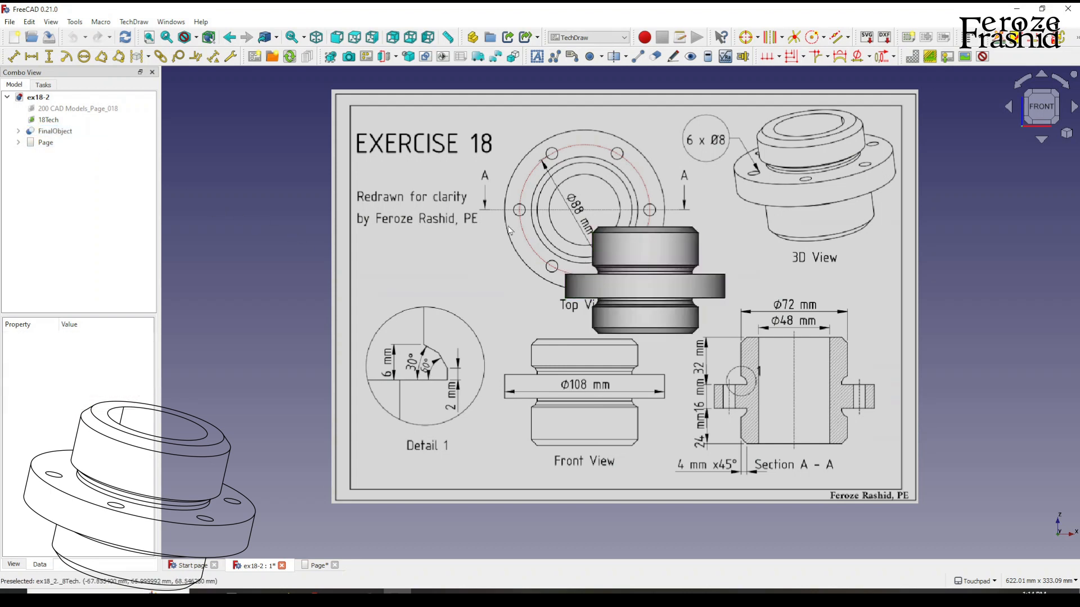
pyautogui.click(49, 119)
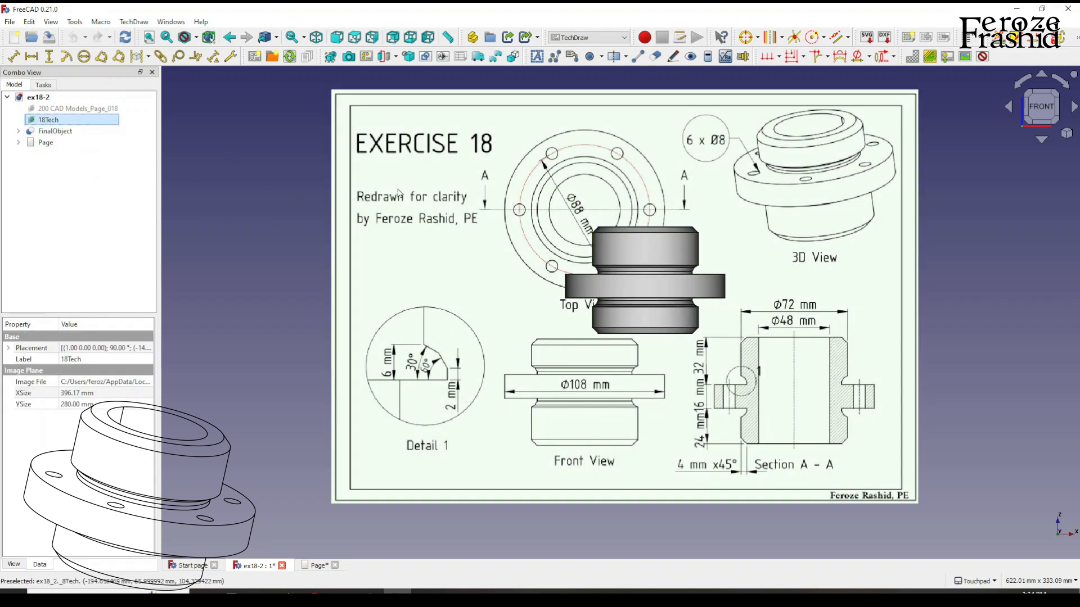
pyautogui.press('space')
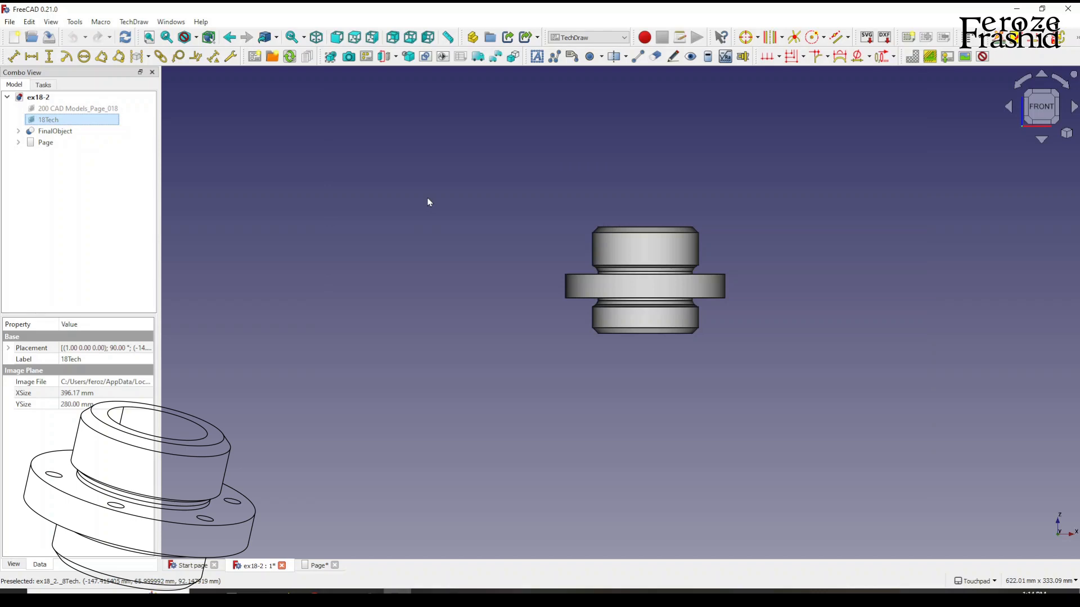
pyautogui.press('space')
pyautogui.moveTo(825, 285)
pyautogui.mouseDown(button='middle')
pyautogui.moveTo(827, 325)
pyautogui.moveTo(809, 304)
pyautogui.mouseUp(button='middle')
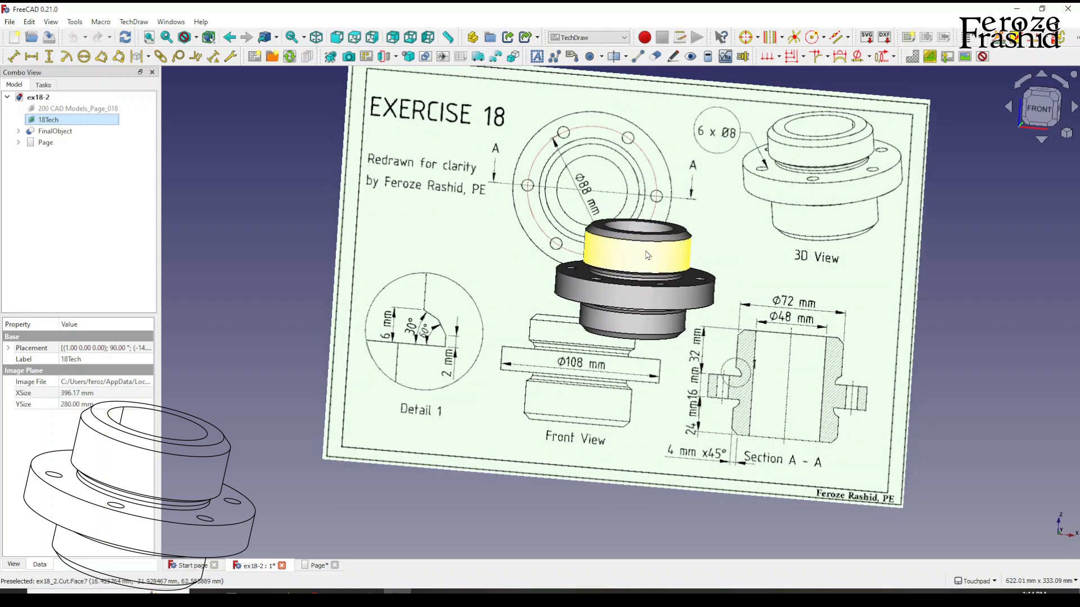
pyautogui.press('space')
# Open the existing drawing page containing the 3D view and delete it from the document.
pyautogui.click(62, 131)
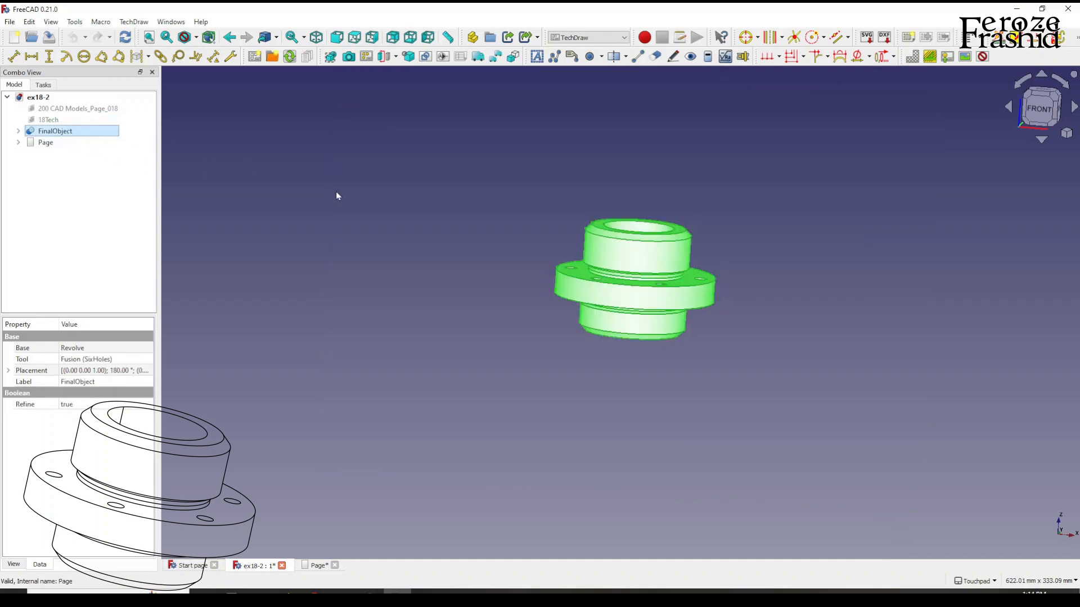
pyautogui.doubleClick(56, 144)
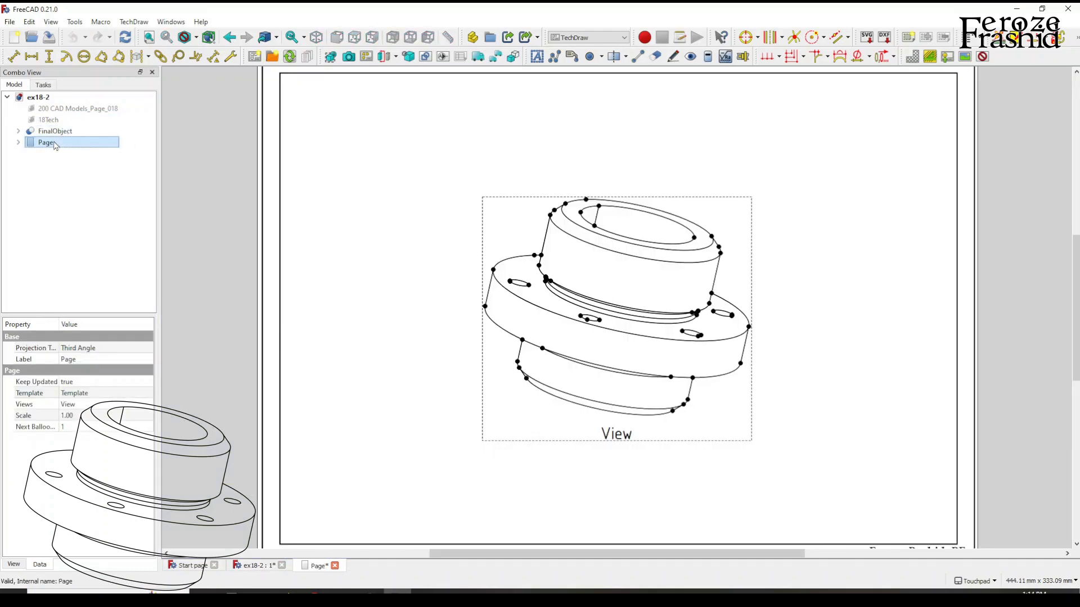
pyautogui.press('Delete')
pyautogui.click(542, 338)
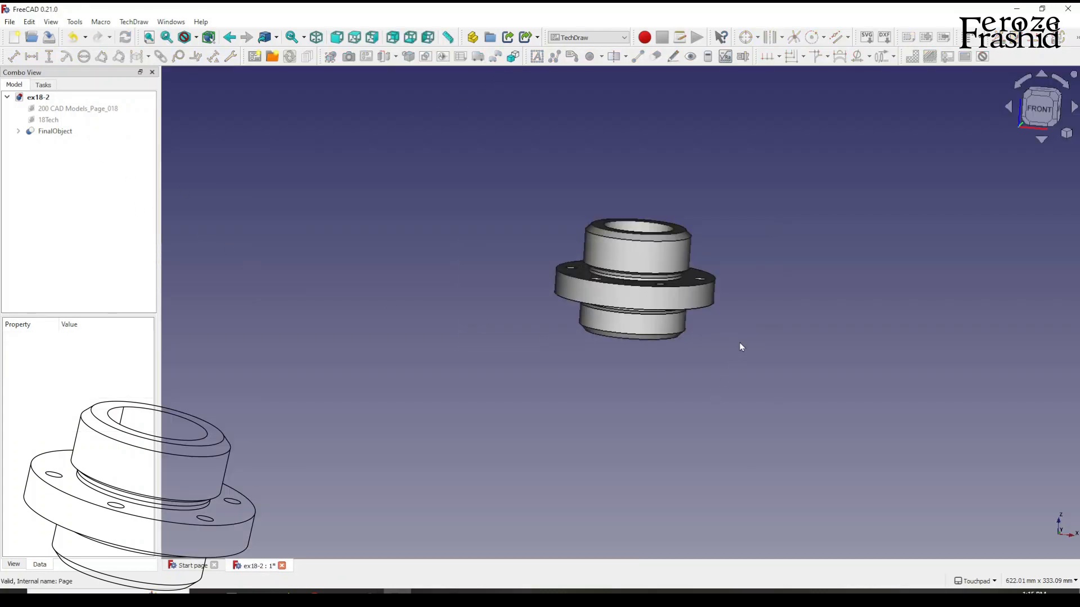
# Reselect the TechDraw workbench, and show the 18Tech reference image once more before hiding it.
pyautogui.click(591, 37)
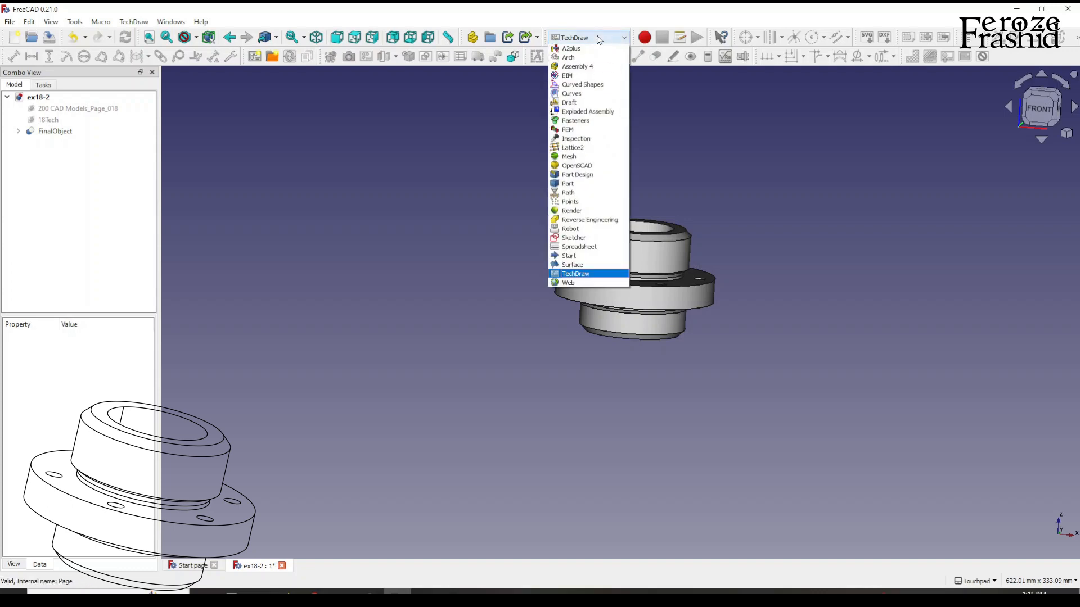
pyautogui.click(597, 274)
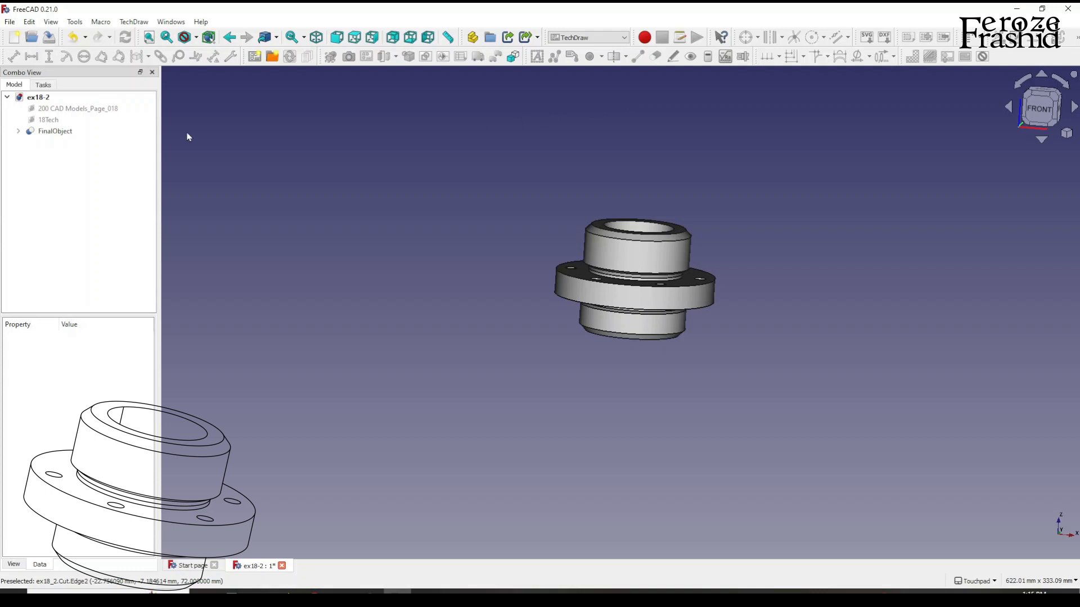
pyautogui.click(48, 120)
pyautogui.press('space')
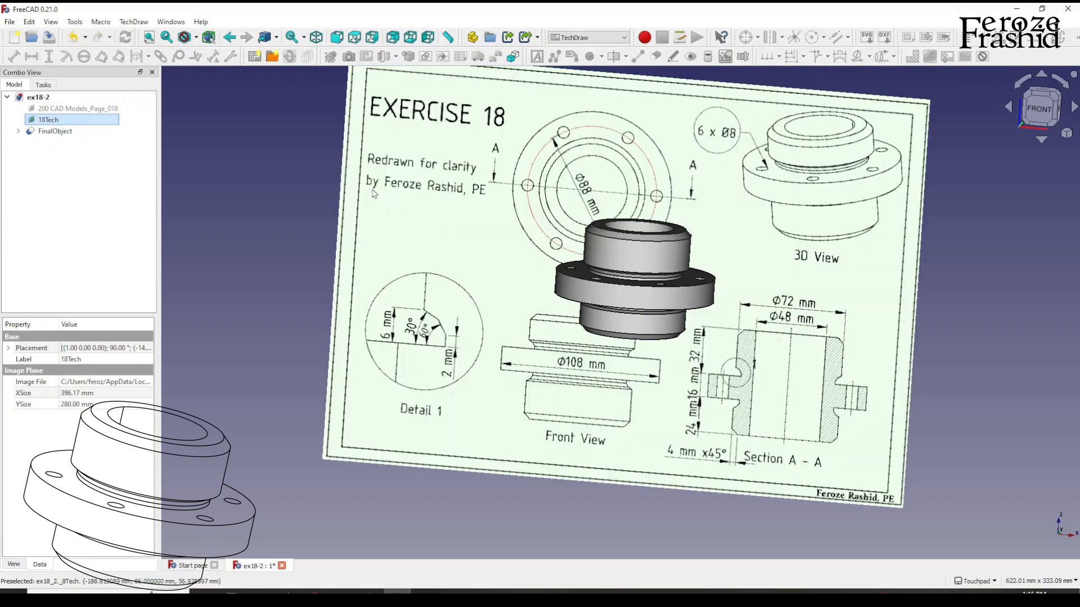
pyautogui.press('space')
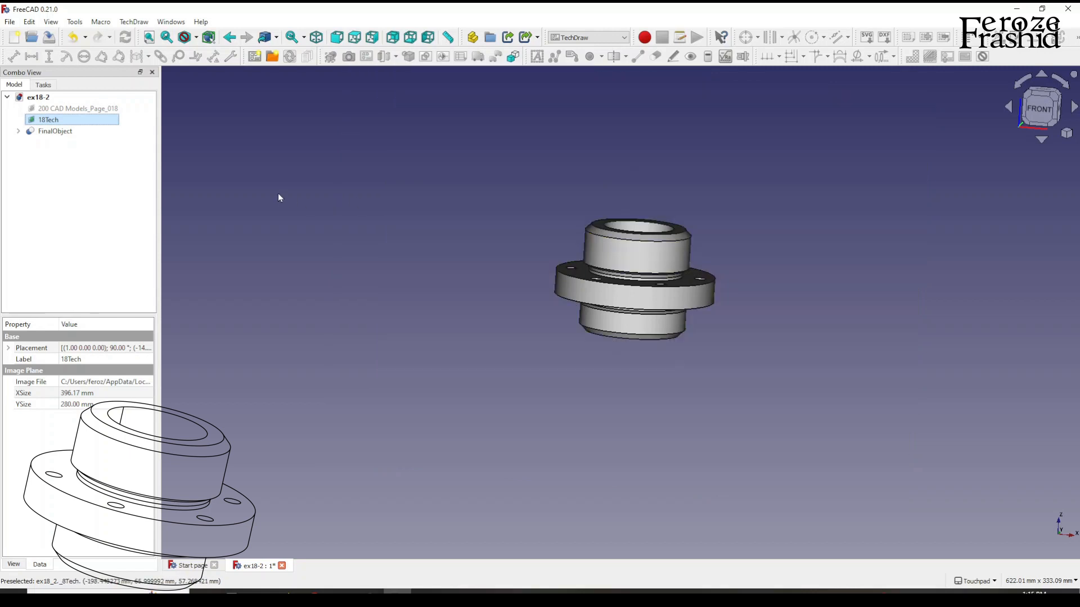
pyautogui.click(290, 164)
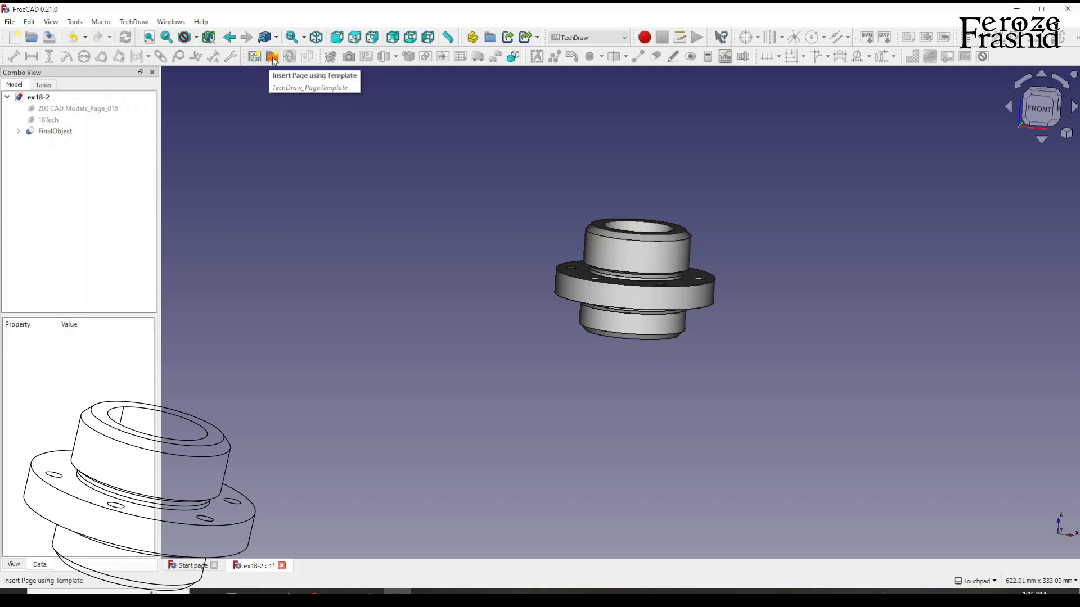
# Insert a new drawing page using the custom A4 landscape template that carries the author's name.
pyautogui.click(273, 57)
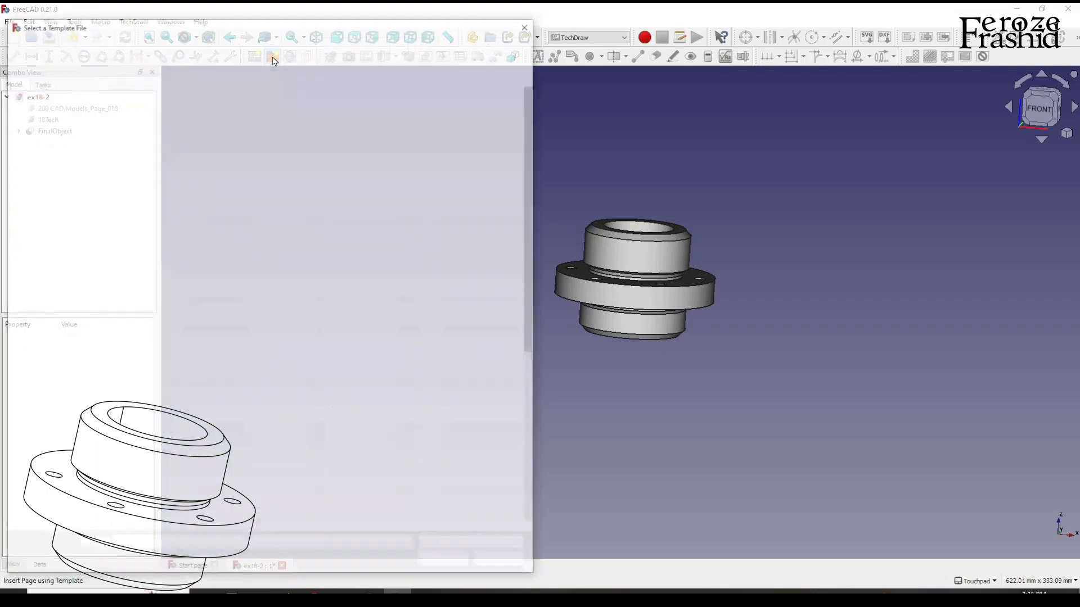
pyautogui.moveTo(284, 29); pyautogui.dragTo(477, 25)
pyautogui.scroll(-3, 397, 327)
pyautogui.scroll(-1, 397, 326)
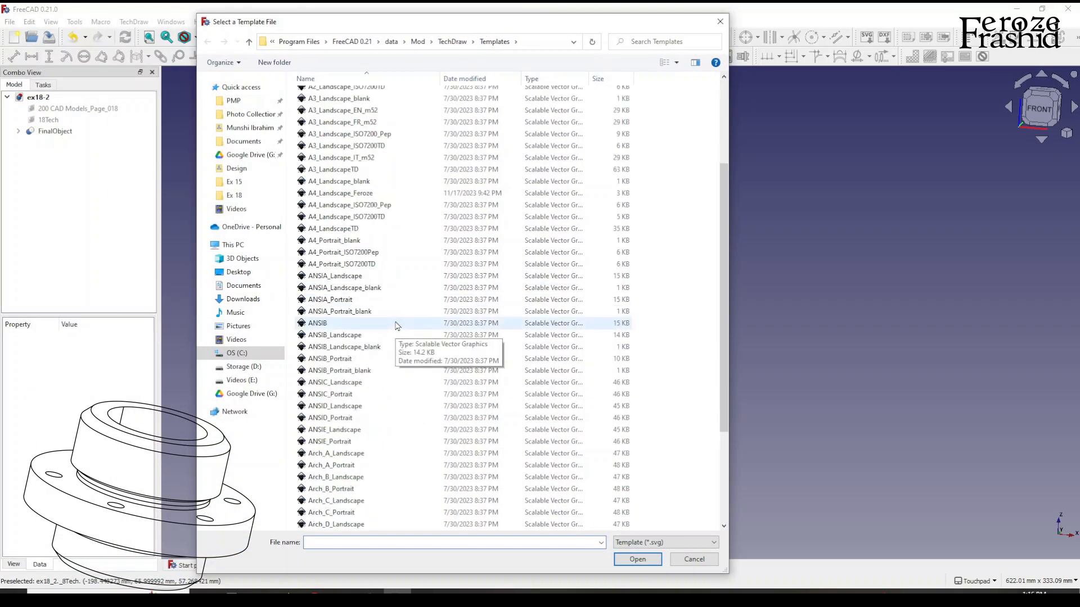
pyautogui.scroll(-1, 396, 327)
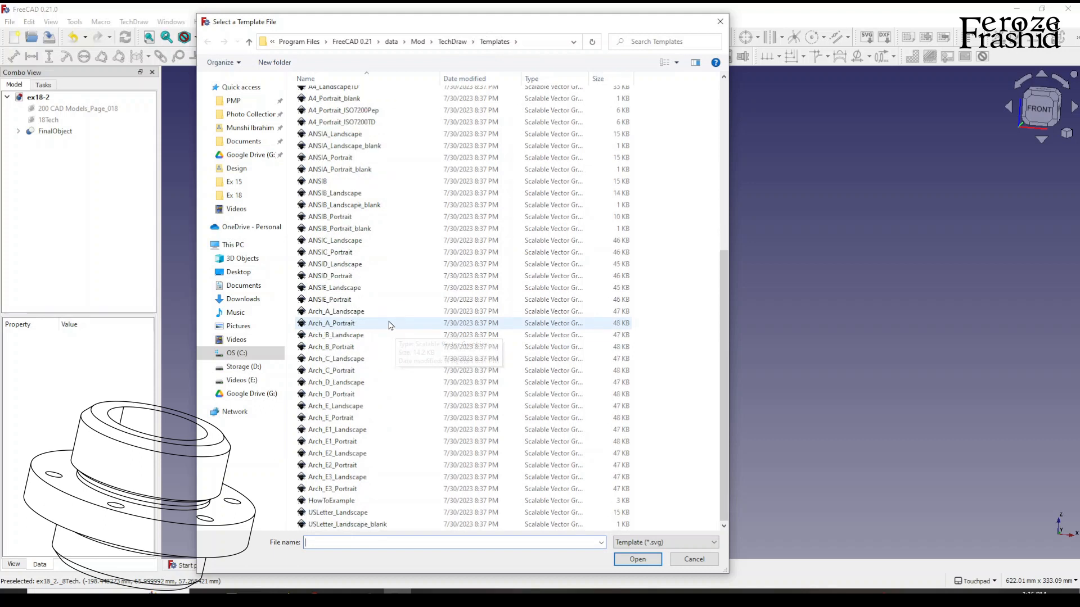
pyautogui.scroll(1, 390, 322)
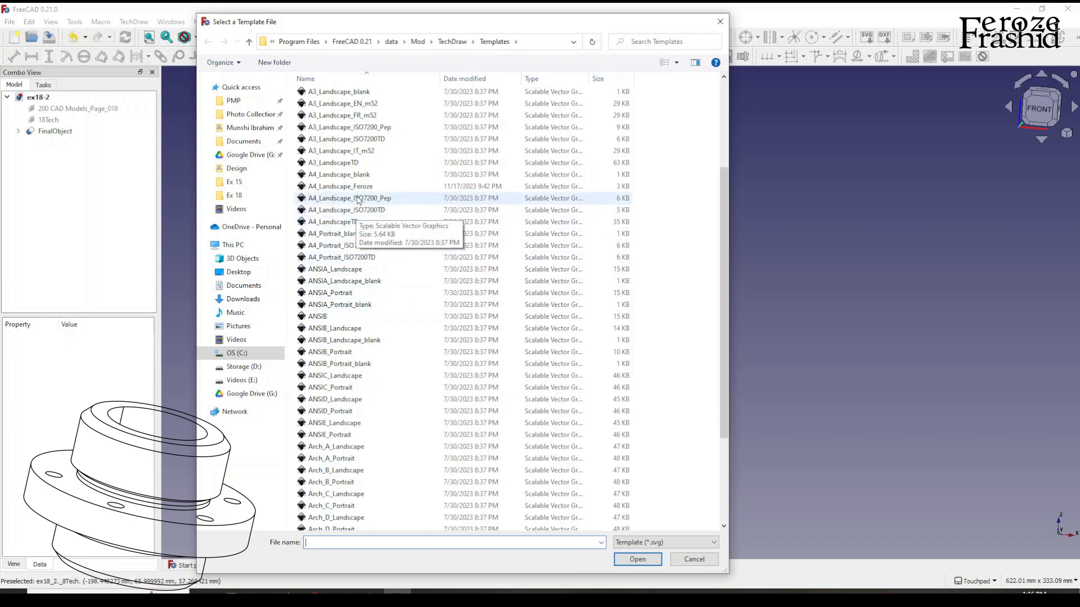
pyautogui.click(356, 178)
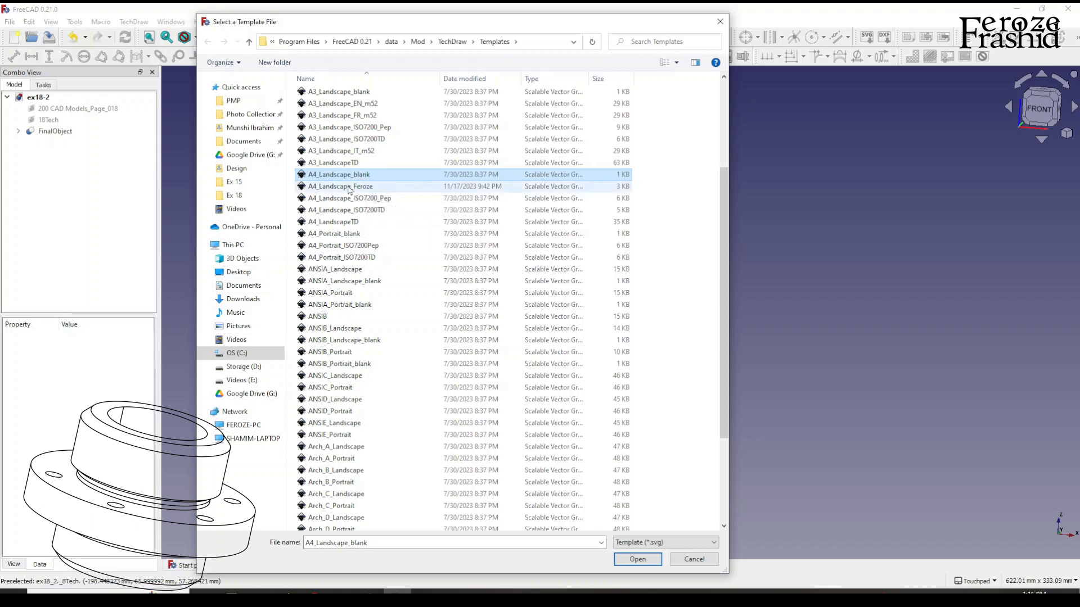
pyautogui.click(356, 189)
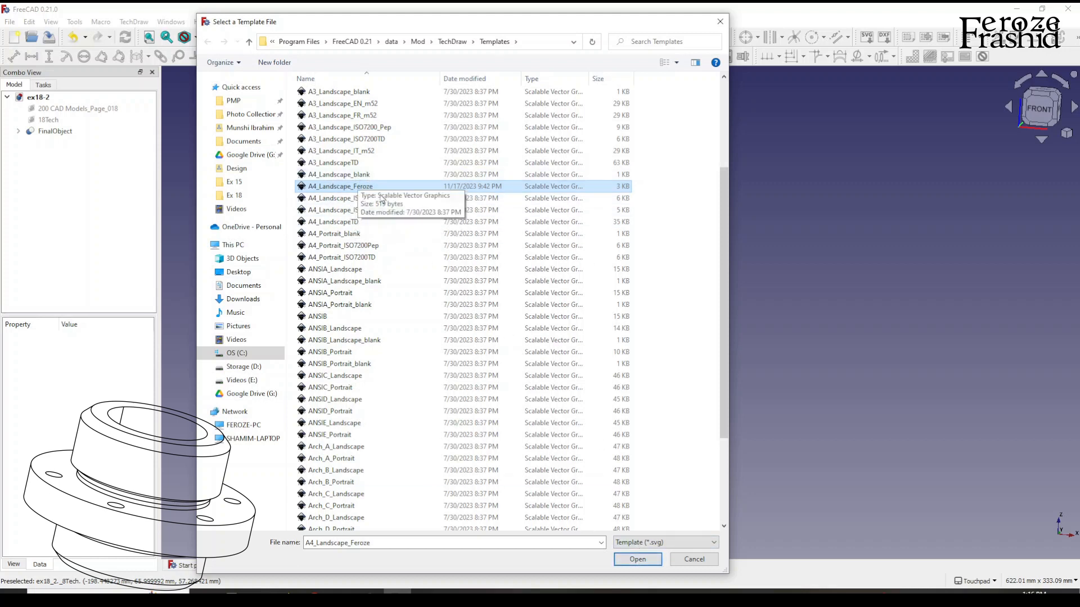
pyautogui.click(638, 559)
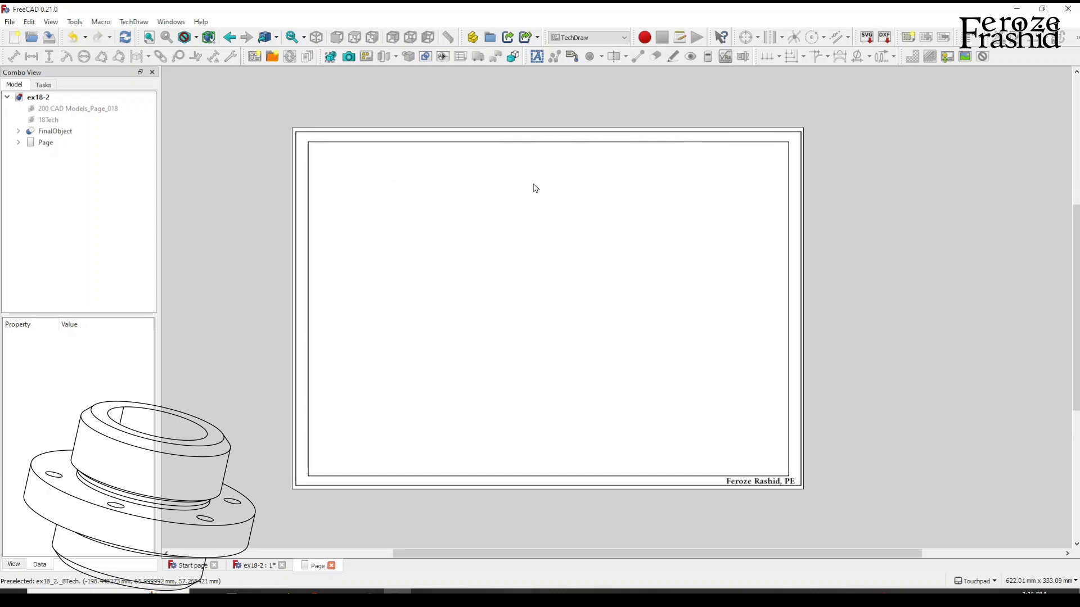
pyautogui.click(489, 220)
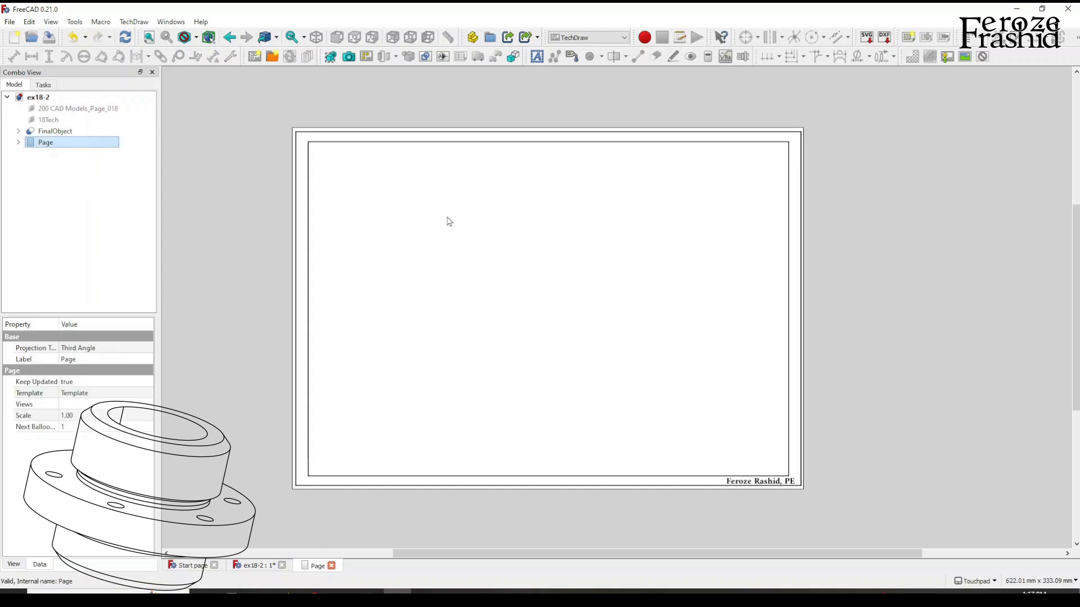
# Orbit FinalObject to a tilted orientation in the 3D view and examine the Scale property of the drawing page.
pyautogui.click(84, 133)
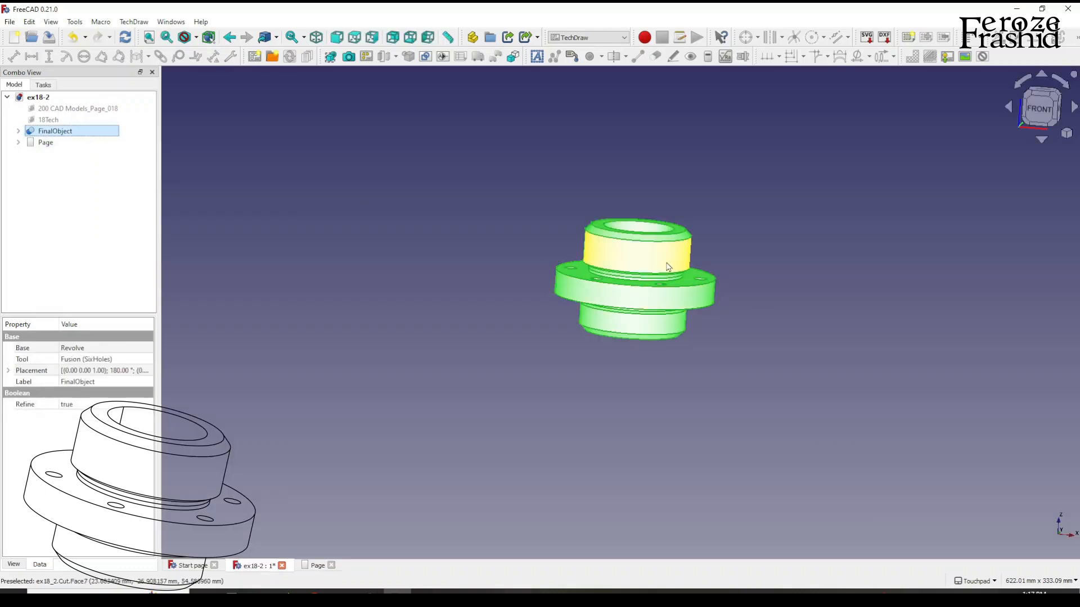
pyautogui.keyDown('alt'); pyautogui.moveTo(714, 279); pyautogui.dragTo(670, 340, button='middle'); pyautogui.keyUp('alt')
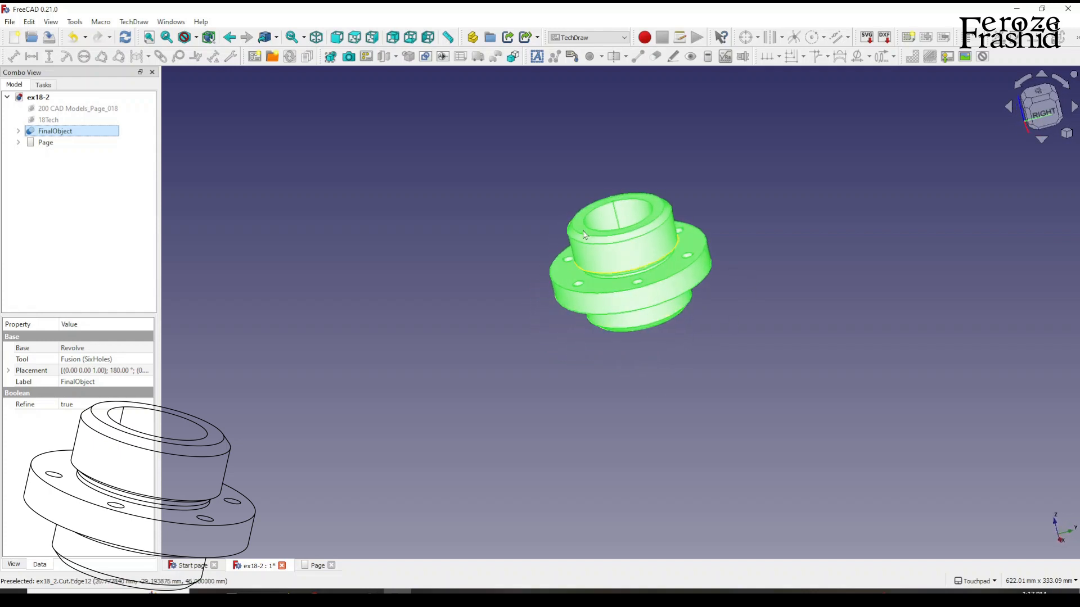
pyautogui.click(739, 270)
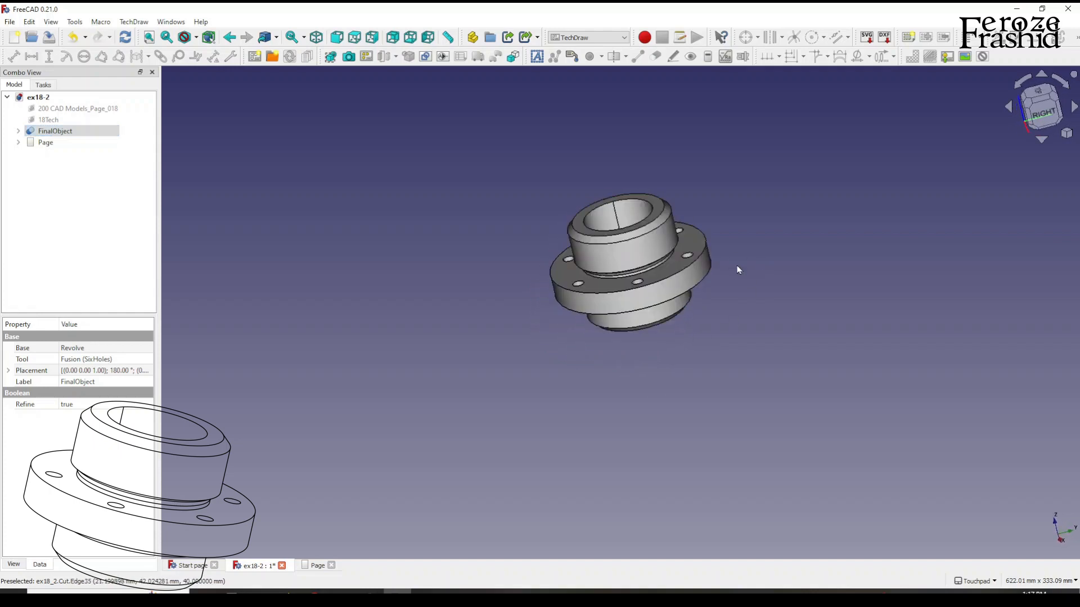
pyautogui.click(110, 131)
pyautogui.doubleClick(90, 143)
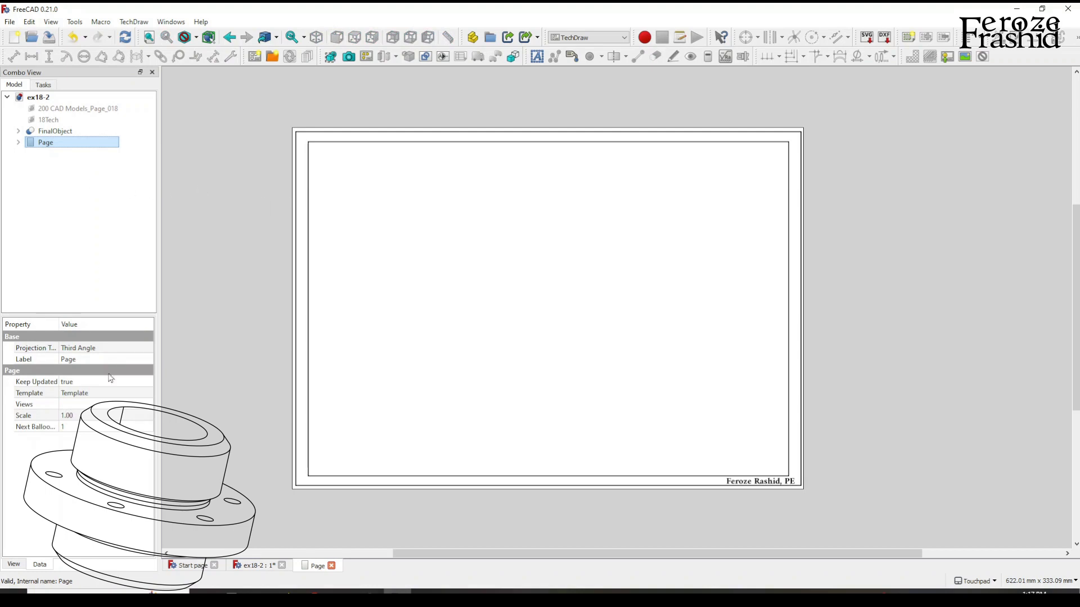
pyautogui.click(71, 418)
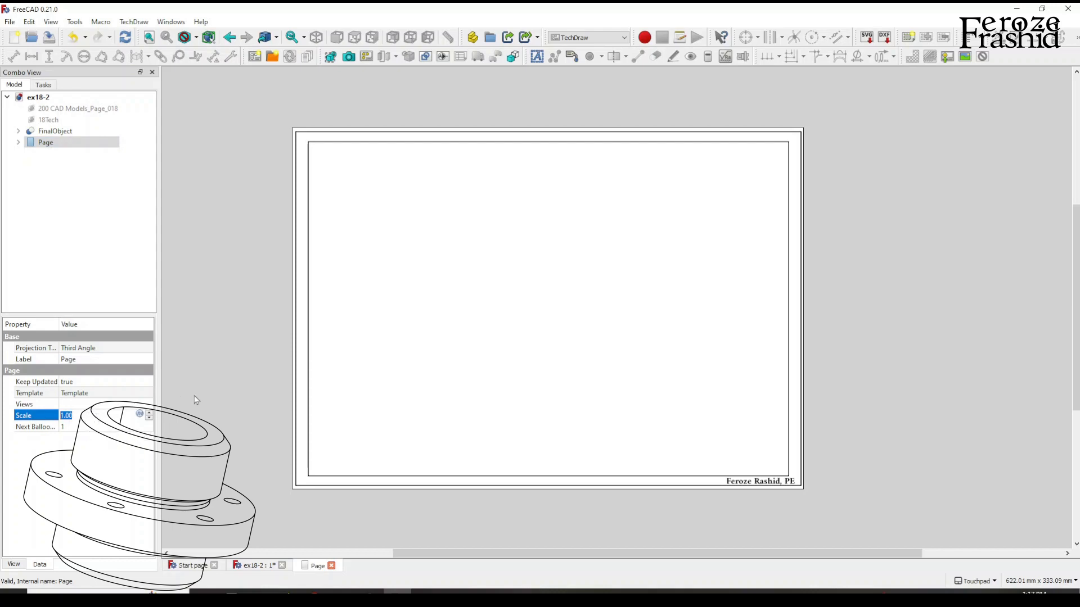
# Insert a view of FinalObject in its tilted orientation on the drawing page and open the page.
pyautogui.click(66, 131)
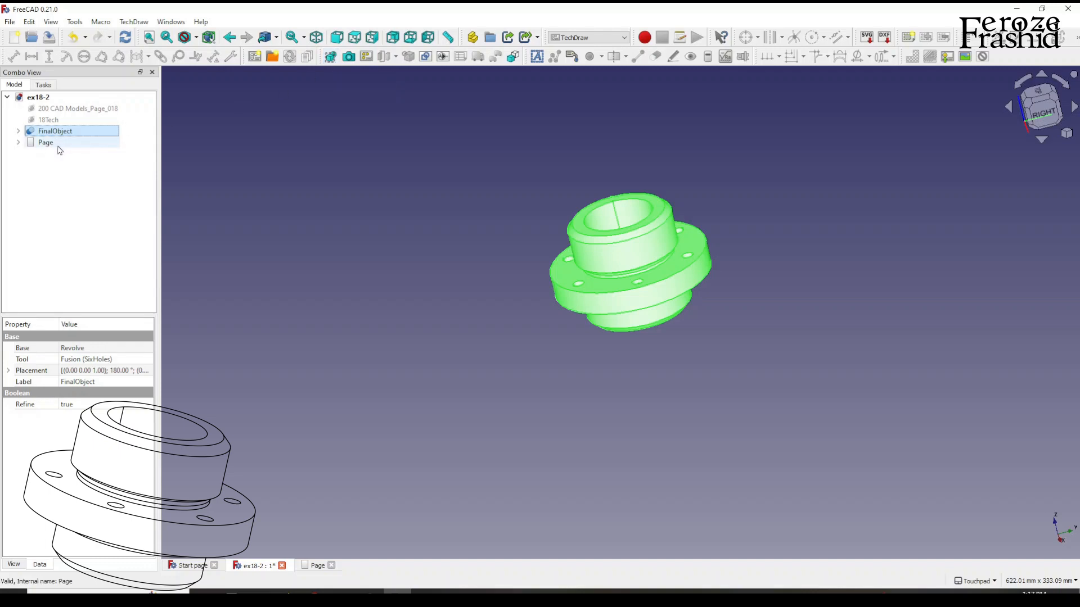
pyautogui.click(330, 56)
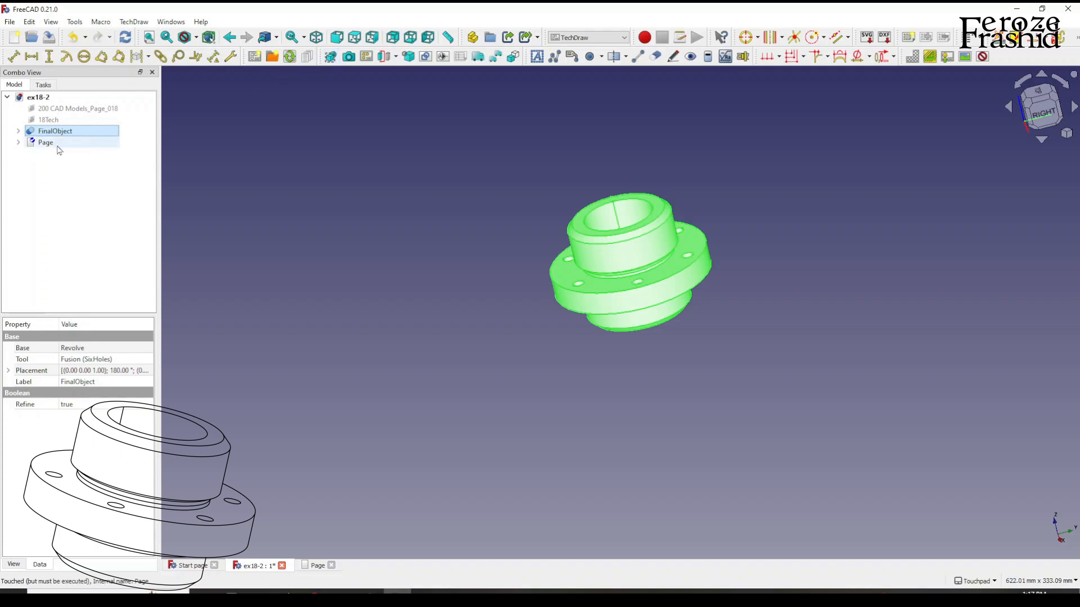
pyautogui.doubleClick(45, 142)
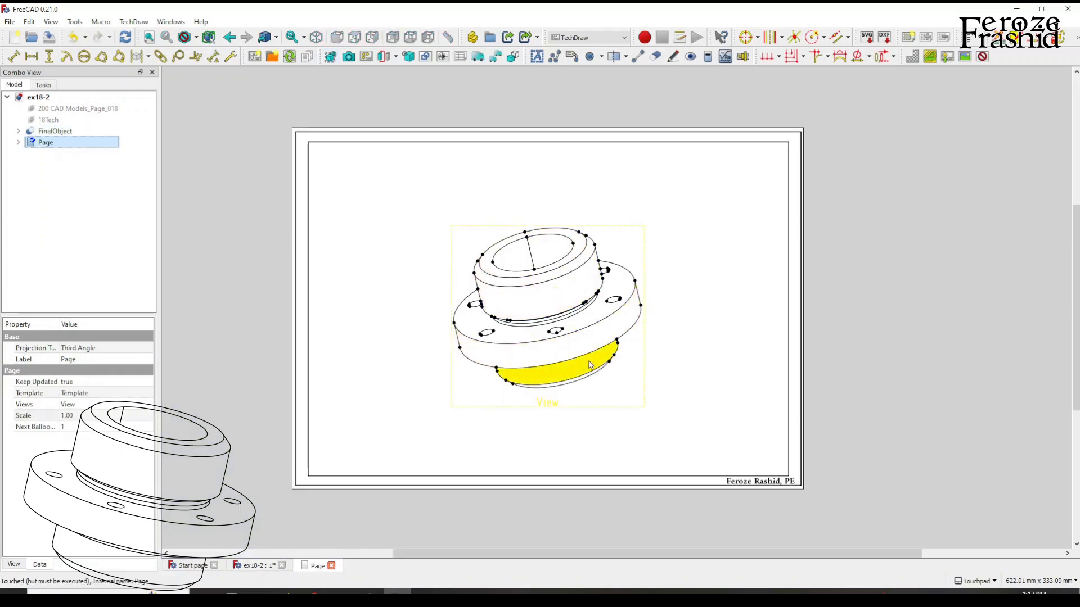
# Compare the inserted view with the 3D model and delete the view from the page.
pyautogui.click(55, 131)
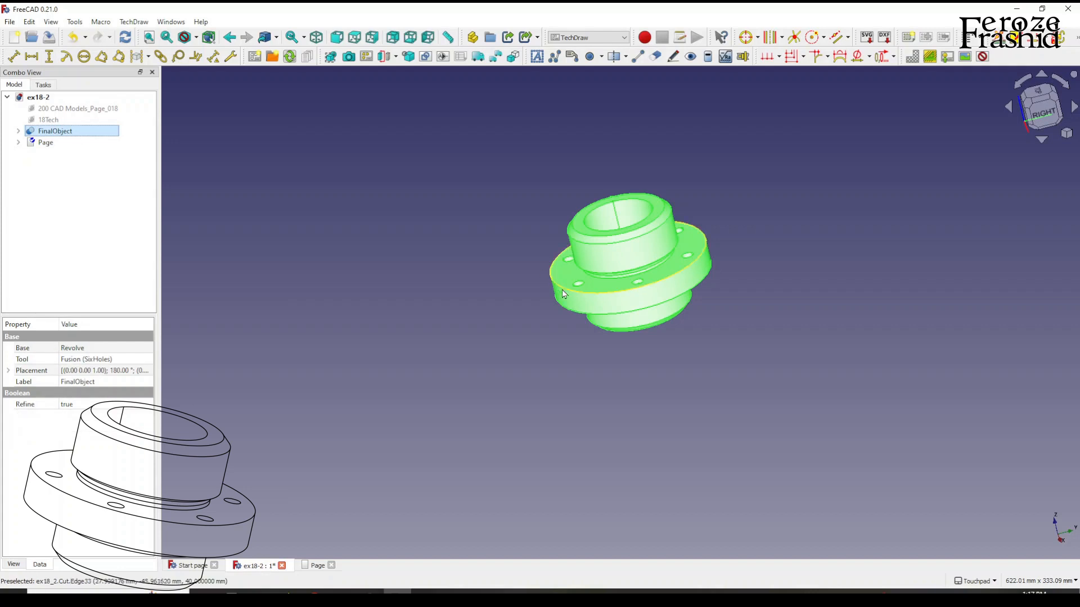
pyautogui.click(369, 282)
pyautogui.doubleClick(136, 145)
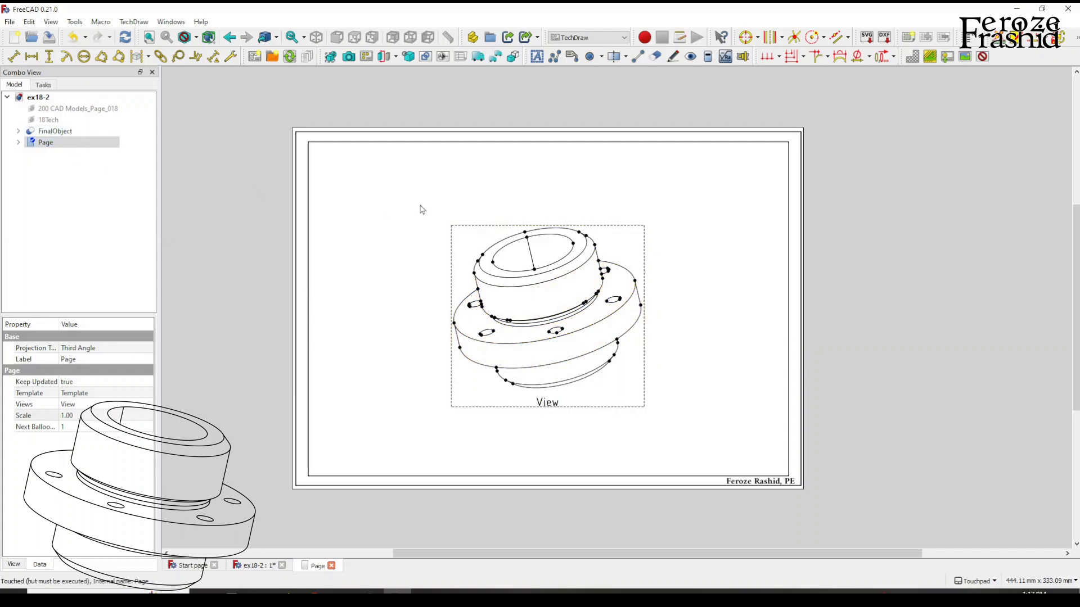
pyautogui.click(549, 406)
pyautogui.press('Delete')
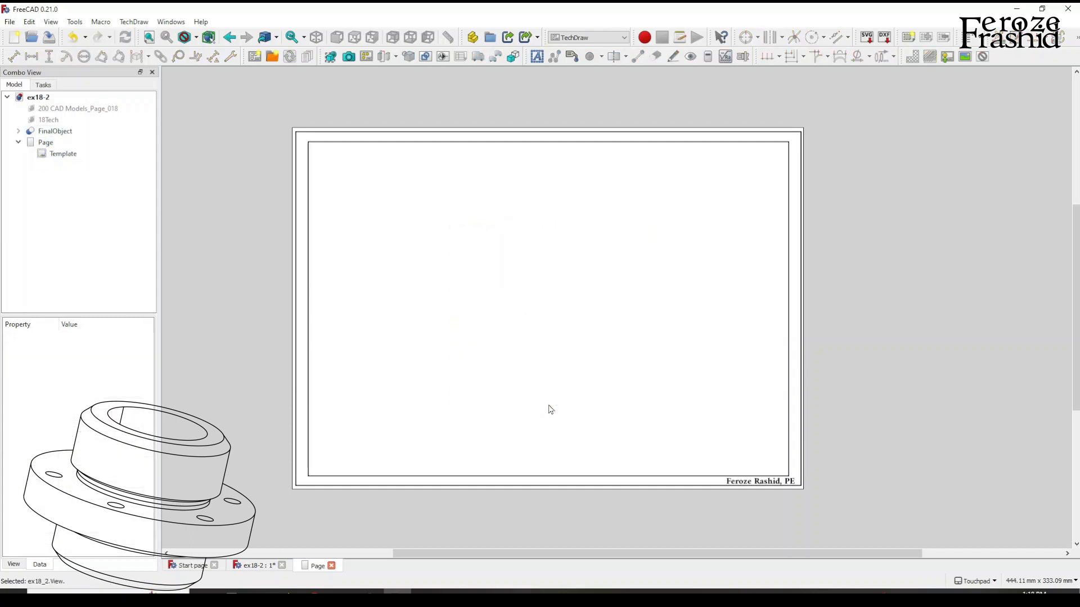
# Close the Start page and tile the 3D model and drawing page windows side by side, with FinalObject tilted between front and right.
pyautogui.click(60, 133)
pyautogui.keyDown('alt'); pyautogui.moveTo(697, 275); pyautogui.dragTo(482, 265); pyautogui.keyUp('alt')
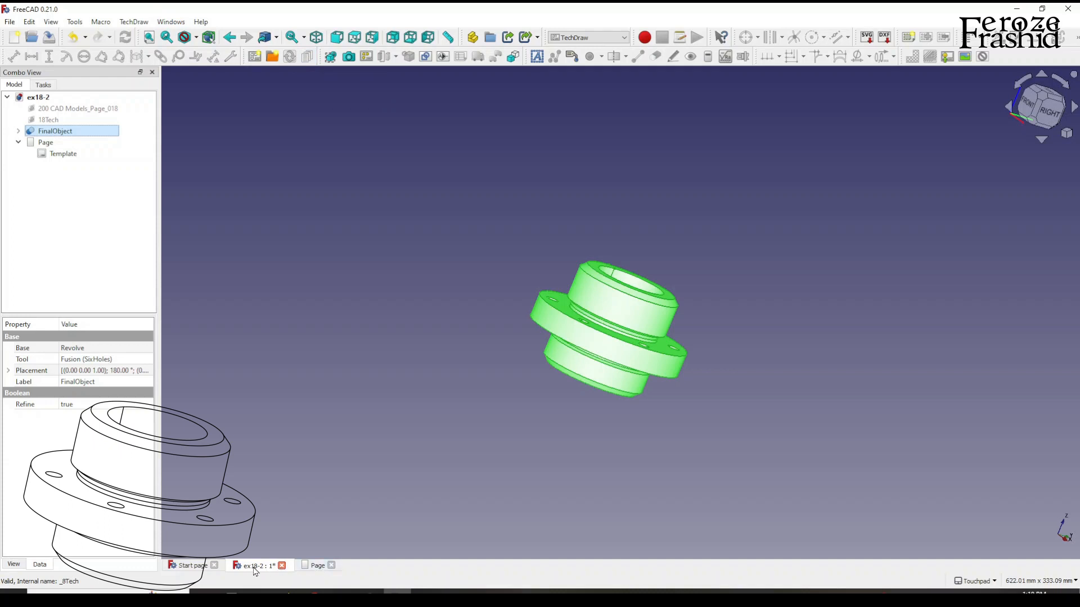
pyautogui.click(214, 565)
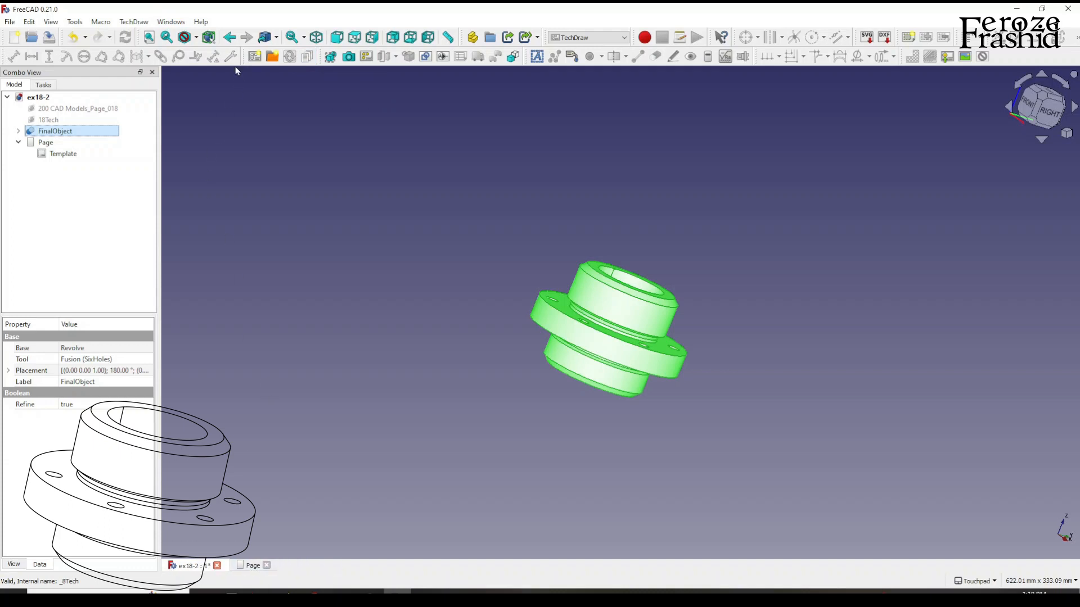
pyautogui.click(169, 22)
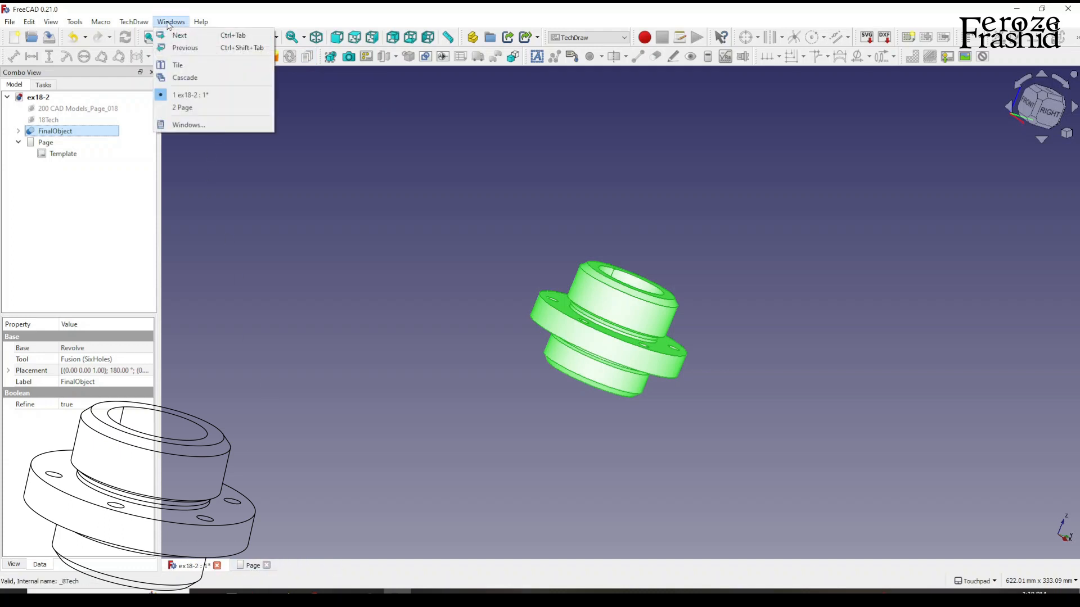
pyautogui.click(181, 64)
pyautogui.moveTo(708, 274); pyautogui.dragTo(790, 280, button='middle')
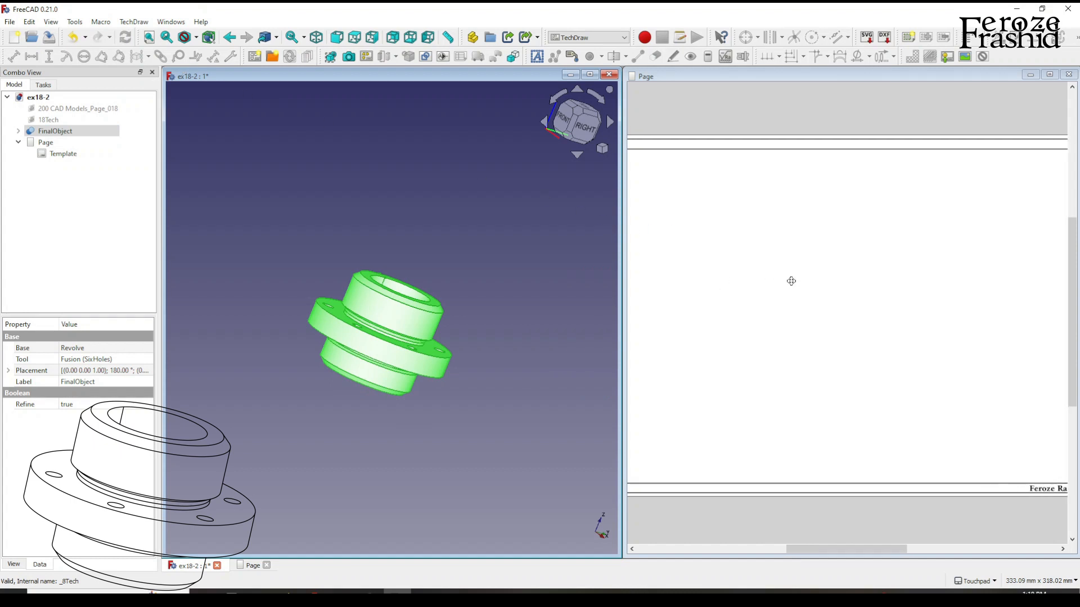
pyautogui.scroll(-2, 788, 281)
pyautogui.scroll(1, 818, 331)
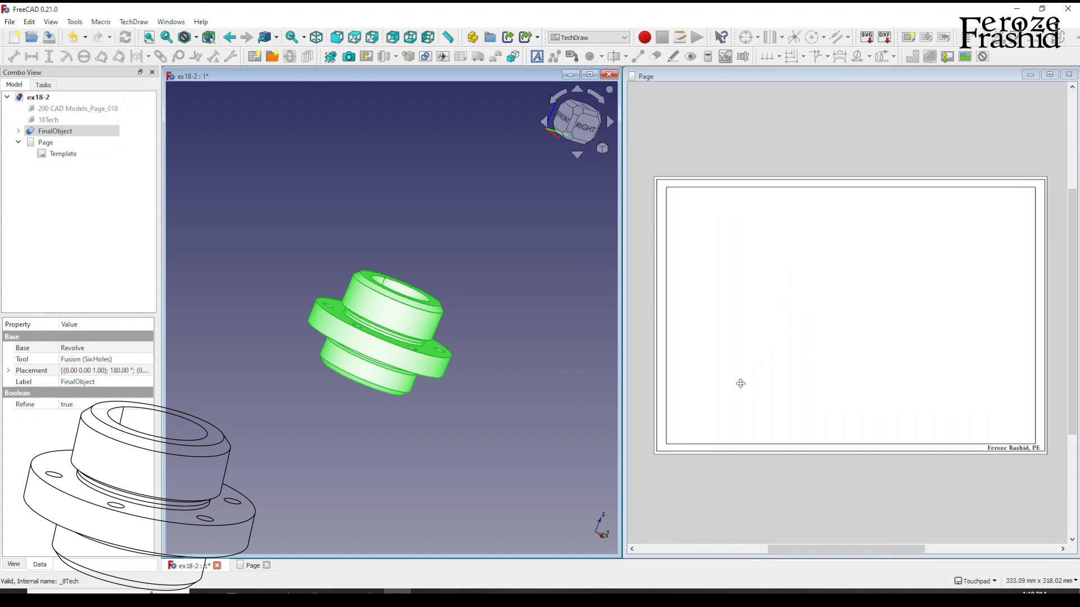
pyautogui.scroll(1, 455, 386)
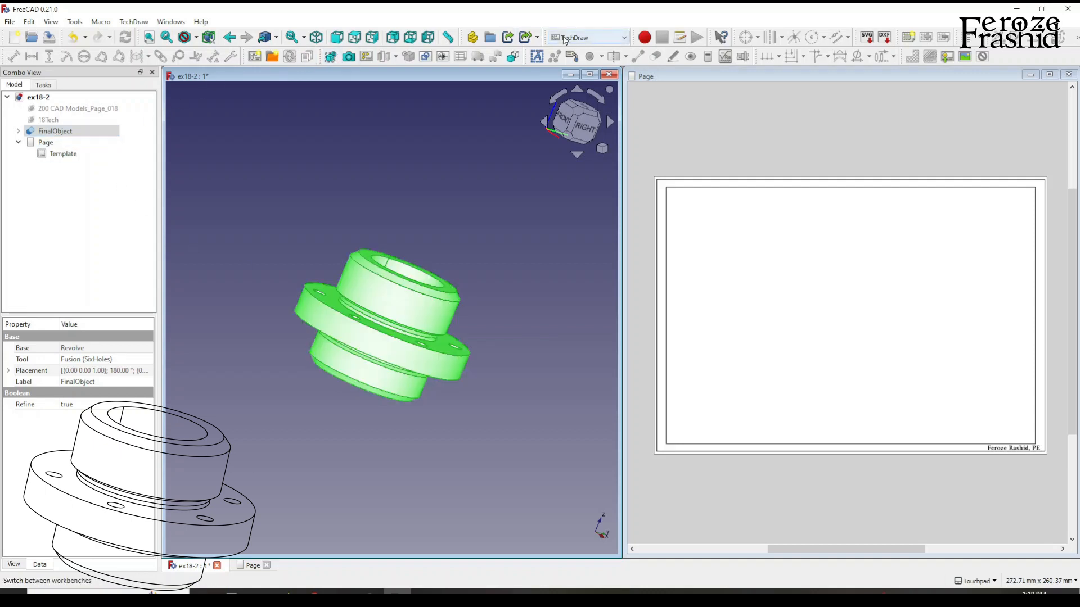
# Insert a pictorial view of FinalObject and place it in the page's upper-right corner at about X 234 mm, Y 153 mm.
pyautogui.click(333, 60)
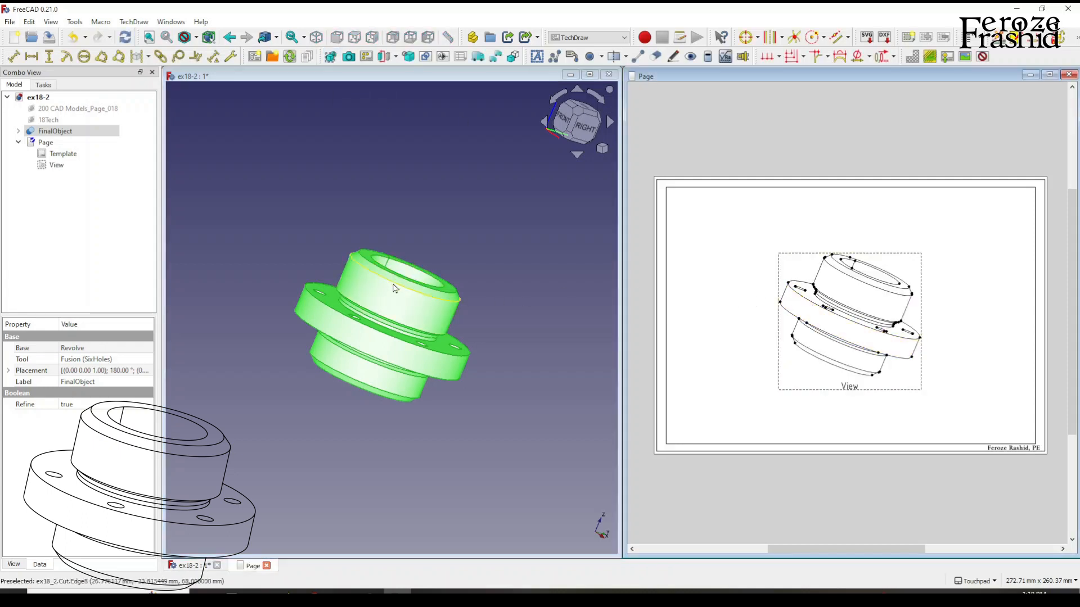
pyautogui.moveTo(851, 388); pyautogui.dragTo(954, 333)
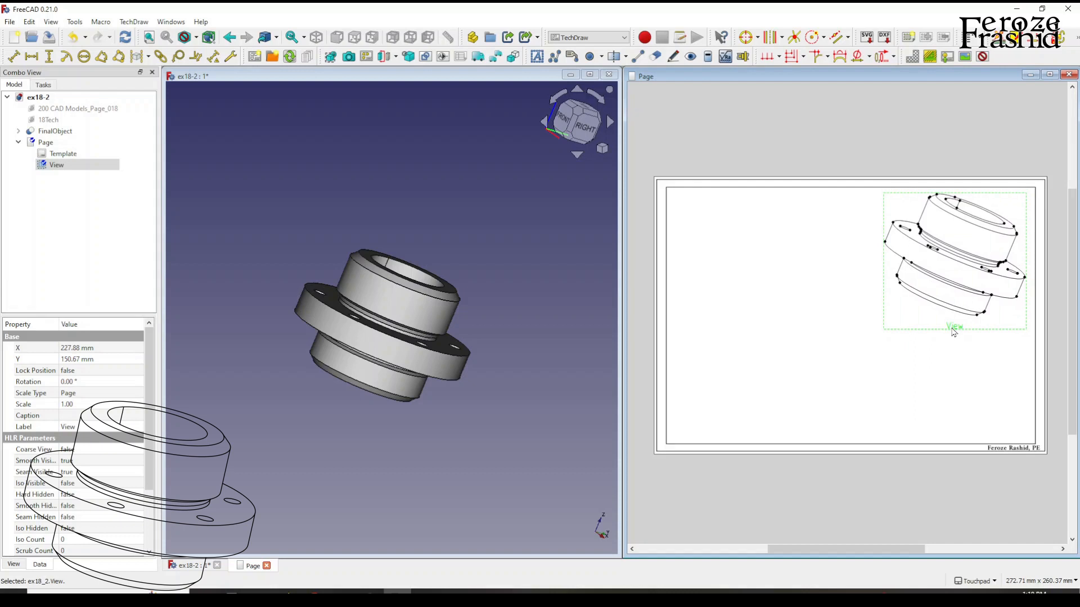
pyautogui.moveTo(954, 333)
pyautogui.mouseDown()
pyautogui.moveTo(827, 381)
pyautogui.moveTo(808, 355)
pyautogui.moveTo(889, 337)
pyautogui.moveTo(900, 368)
pyautogui.moveTo(959, 315)
pyautogui.moveTo(957, 330)
pyautogui.mouseUp()
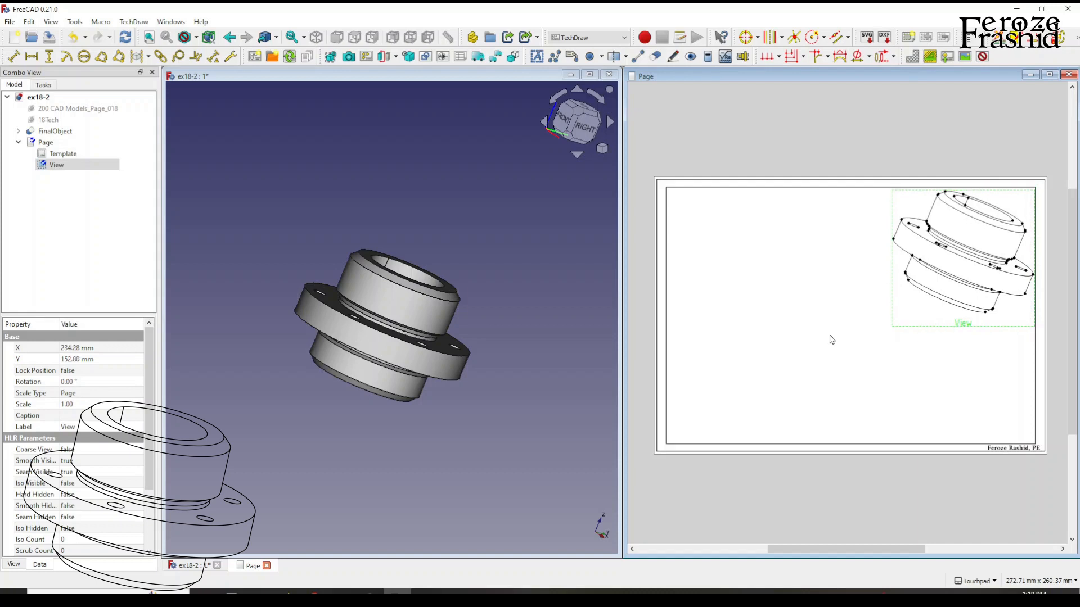
# Set the pictorial view's Lock Position property to true and try to move the view to test the lock.
pyautogui.click(77, 373)
pyautogui.click(79, 372)
pyautogui.click(81, 391)
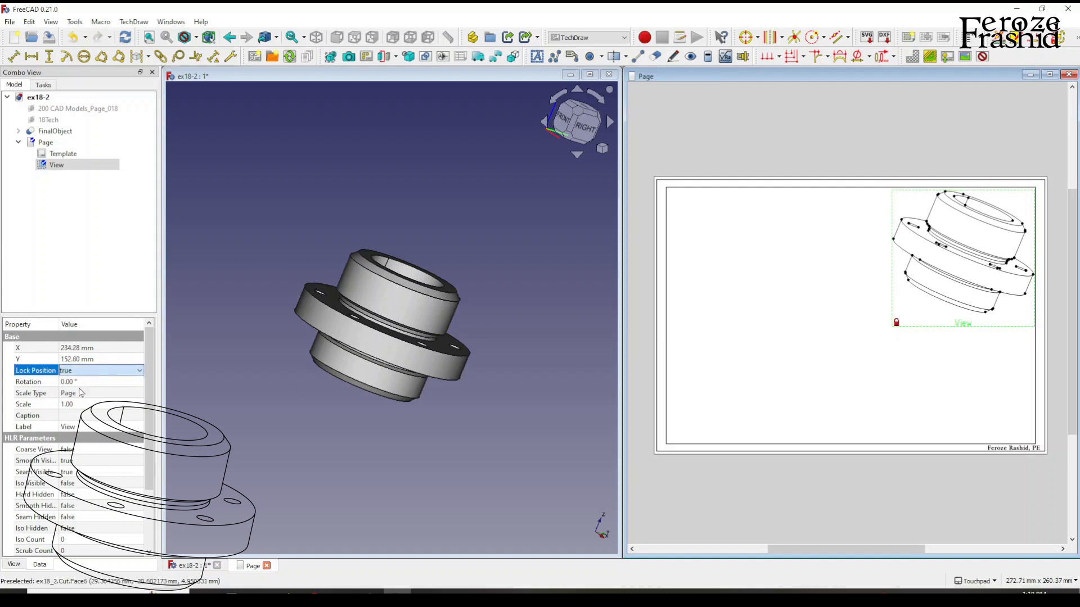
pyautogui.click(761, 388)
pyautogui.moveTo(948, 326); pyautogui.dragTo(835, 363)
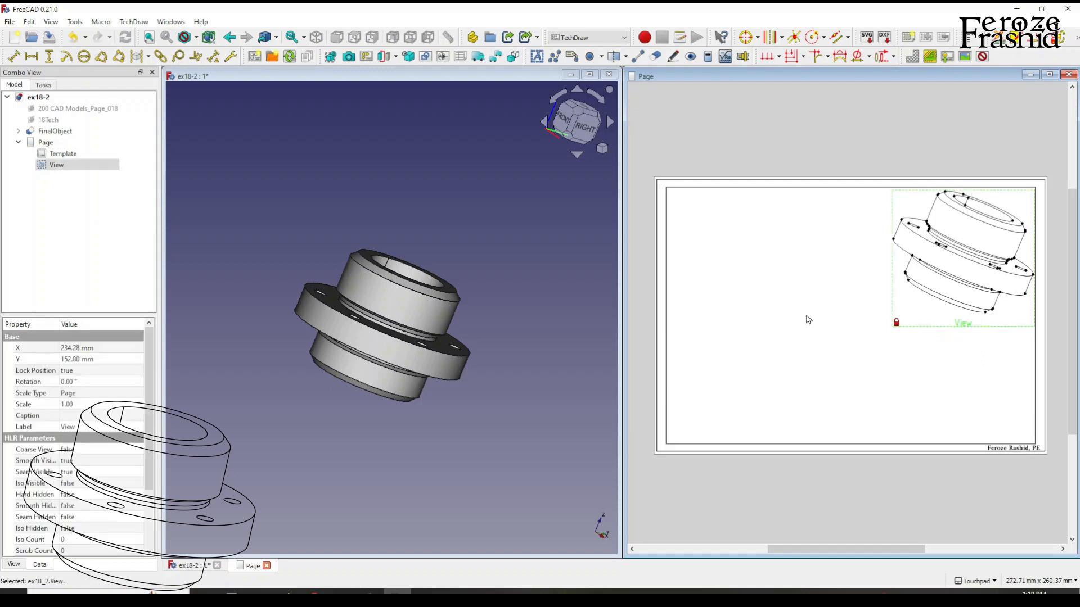
pyautogui.click(823, 333)
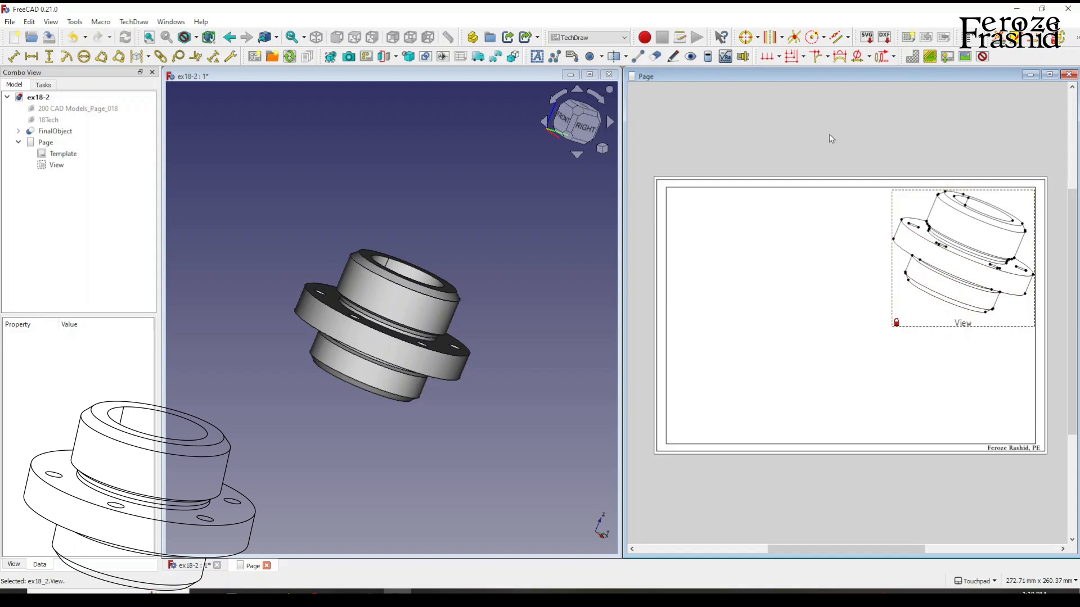
# Turn the view frames off to preview the clean drawing and turn them back on.
pyautogui.click(981, 58)
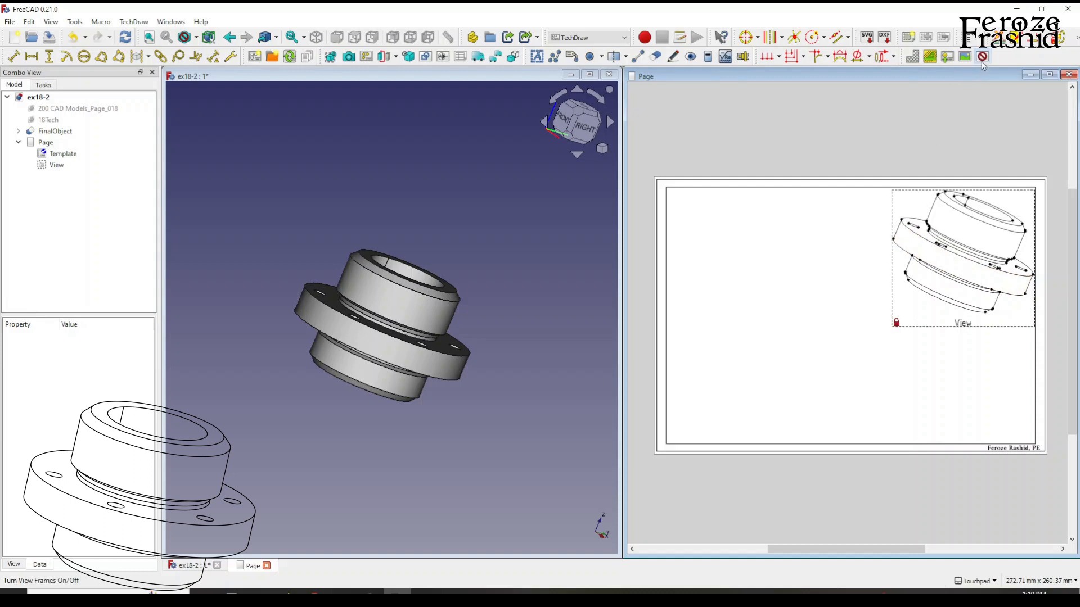
pyautogui.scroll(5, 863, 292)
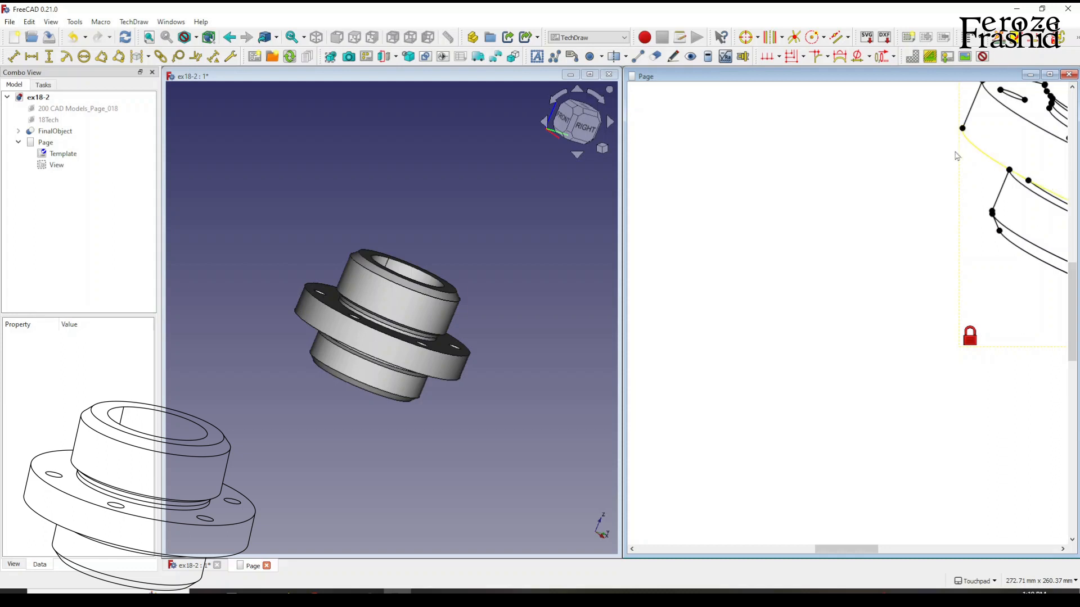
pyautogui.scroll(-3, 861, 316)
pyautogui.scroll(-1, 960, 267)
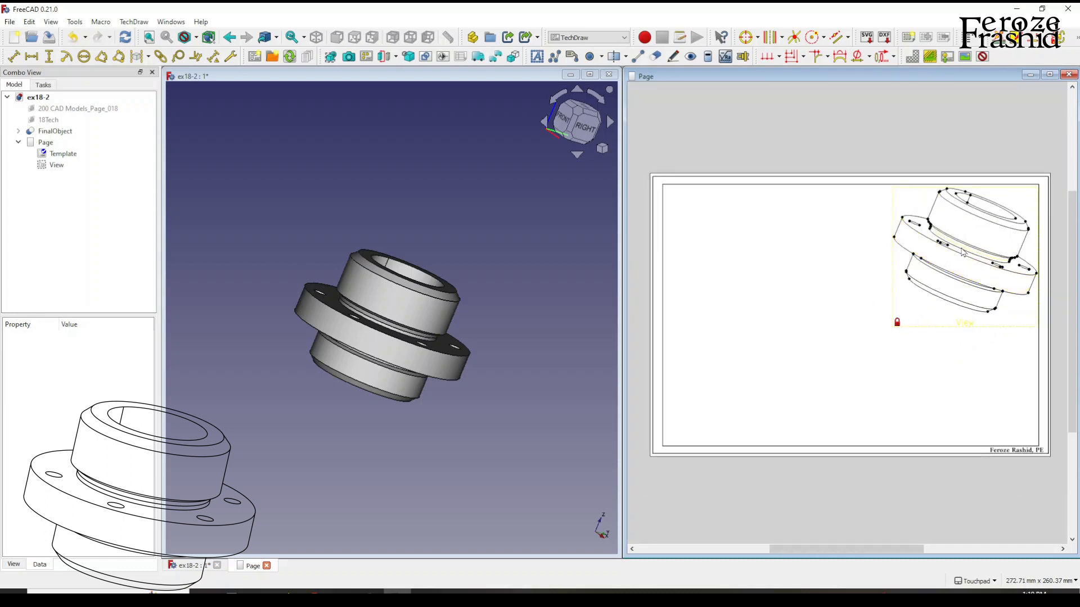
pyautogui.click(984, 57)
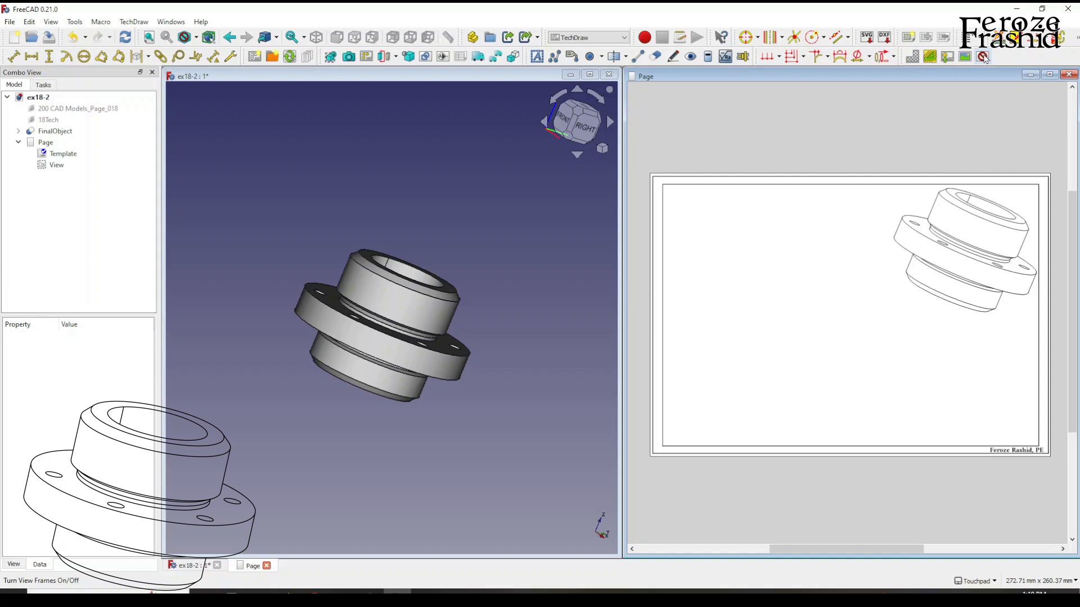
pyautogui.click(983, 57)
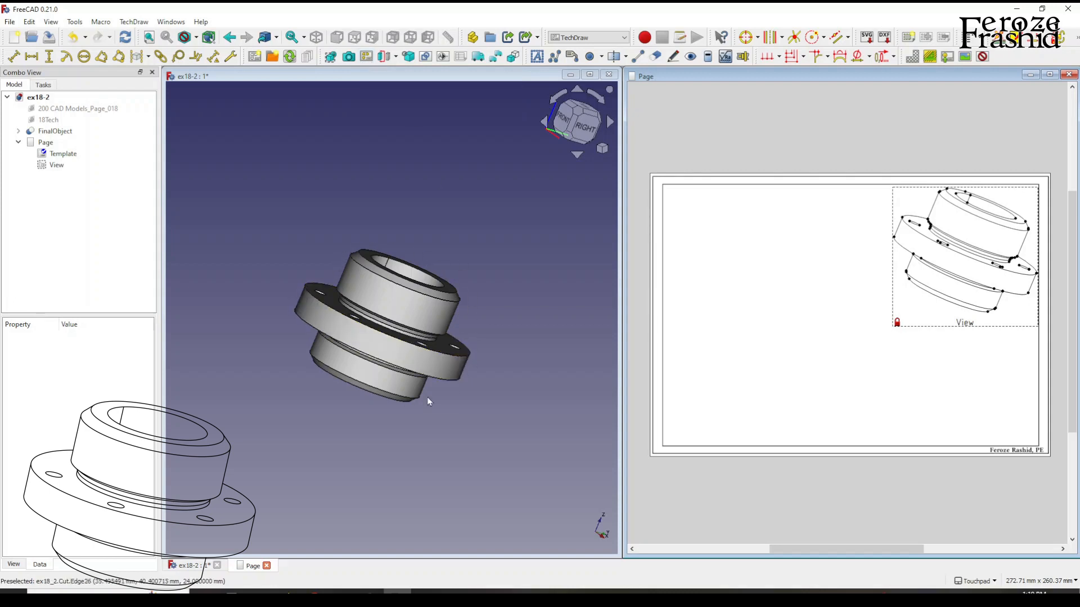
# Examine the solid model from the right side and from the top.
pyautogui.click(584, 128)
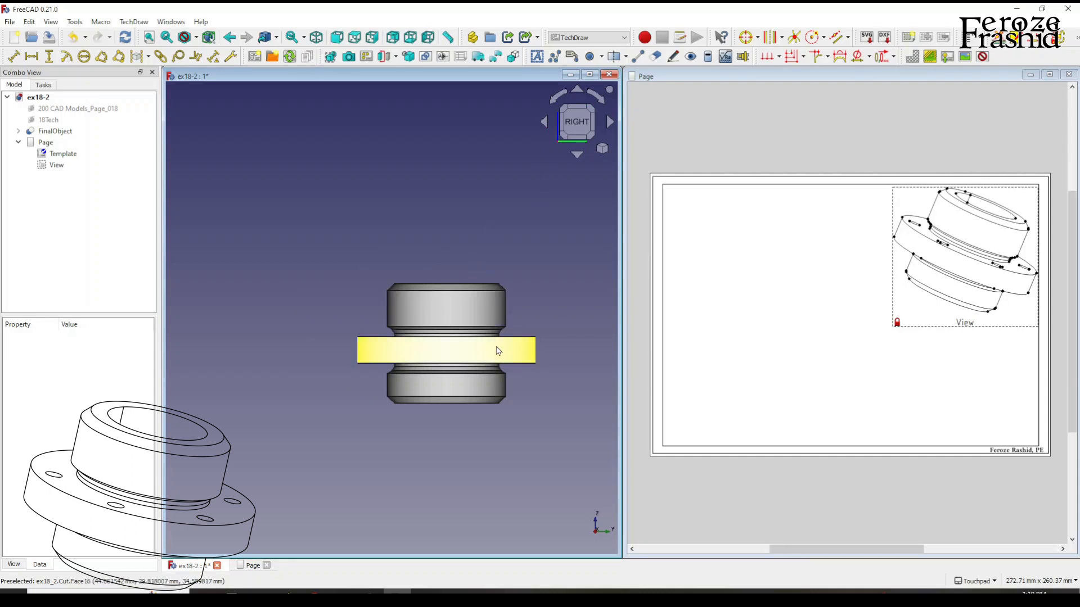
pyautogui.press('0')
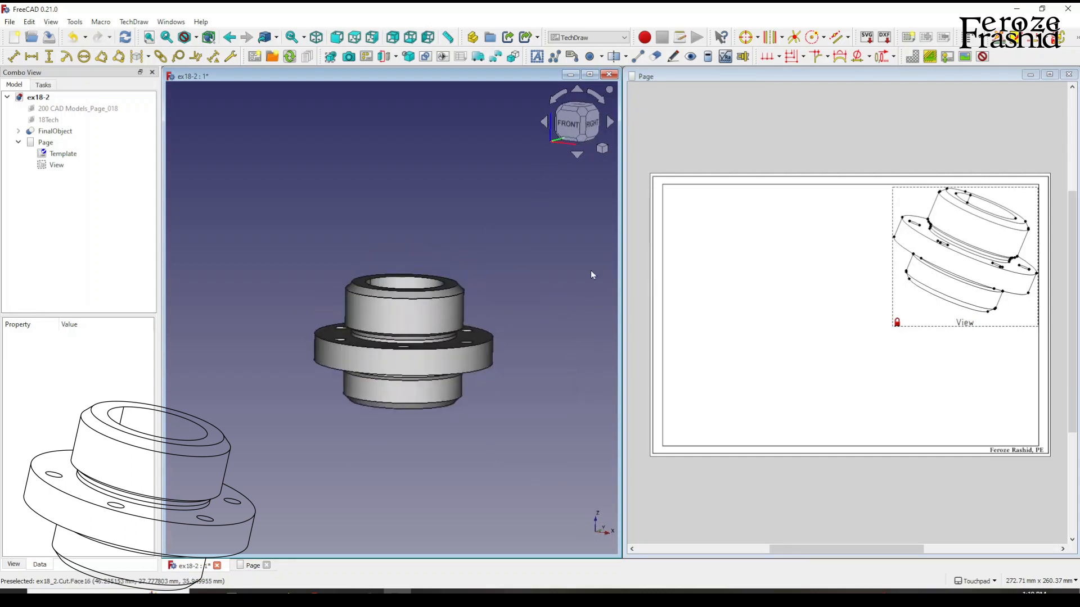
pyautogui.click(577, 108)
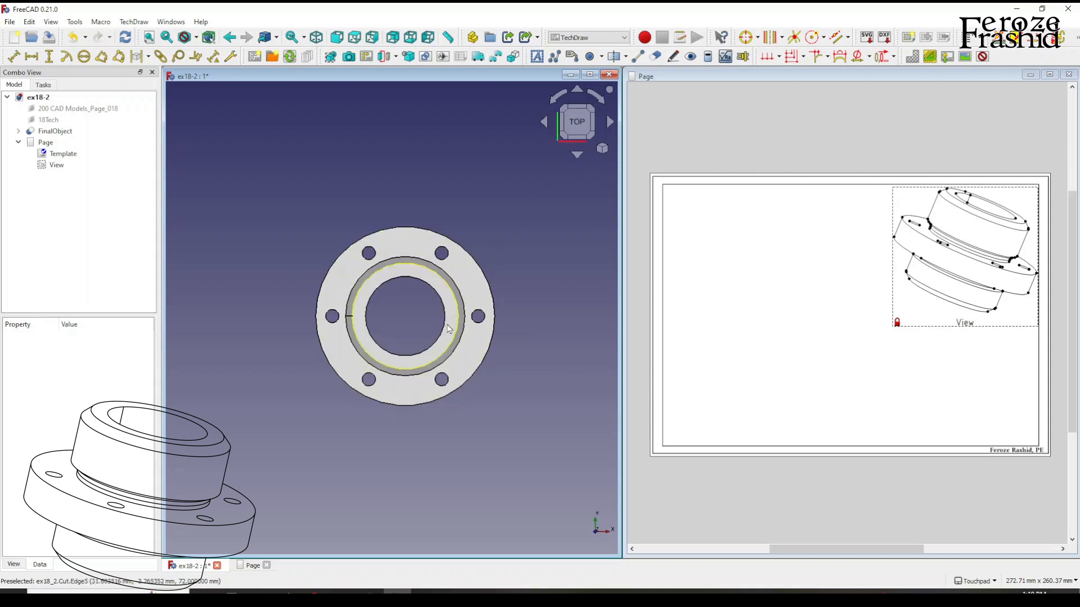
pyautogui.keyDown('shift'); pyautogui.moveTo(405, 357); pyautogui.dragTo(431, 247); pyautogui.keyUp('shift')
# Orient the solid model to the front view and centre it enlarged in the 3D window.
pyautogui.click(577, 128)
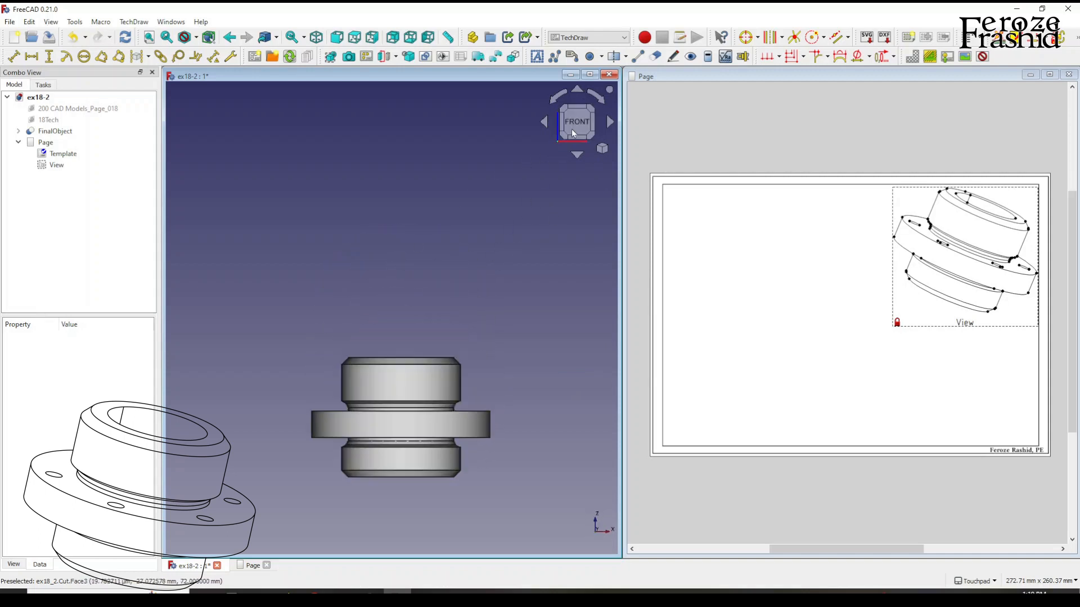
pyautogui.keyDown('shift'); pyautogui.moveTo(399, 426); pyautogui.dragTo(403, 347, button='middle'); pyautogui.keyUp('shift')
pyautogui.scroll(1, 390, 335)
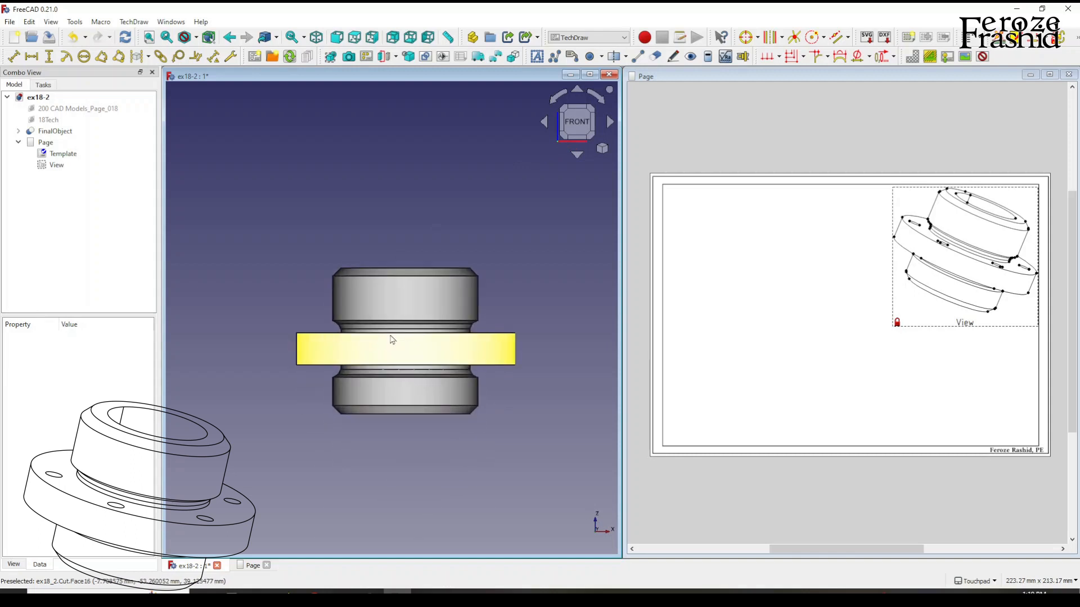
pyautogui.scroll(1, 388, 336)
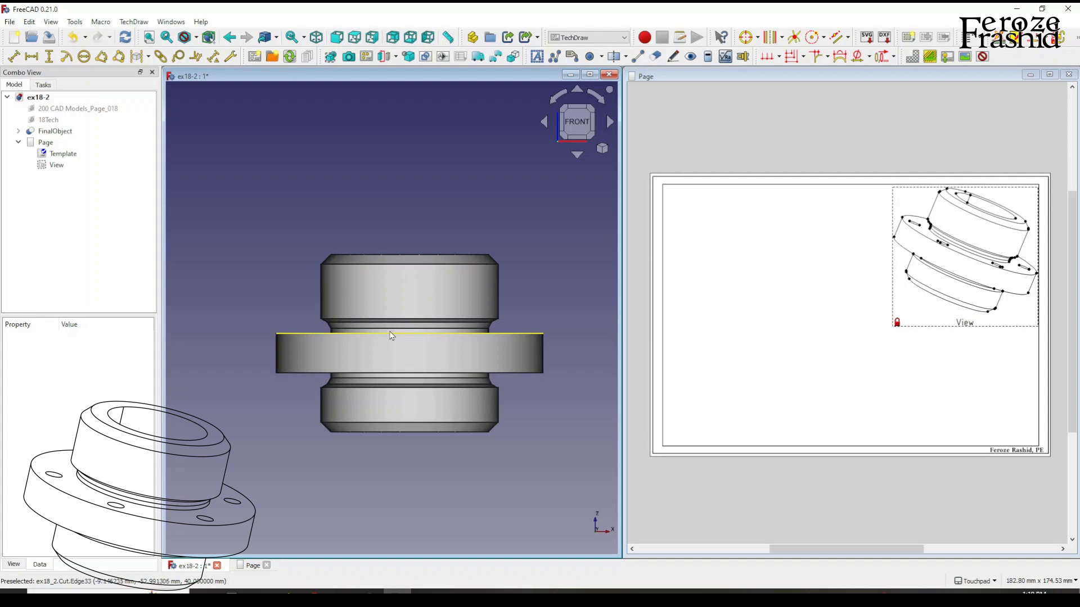
pyautogui.scroll(-1, 339, 345)
pyautogui.scroll(1, 488, 363)
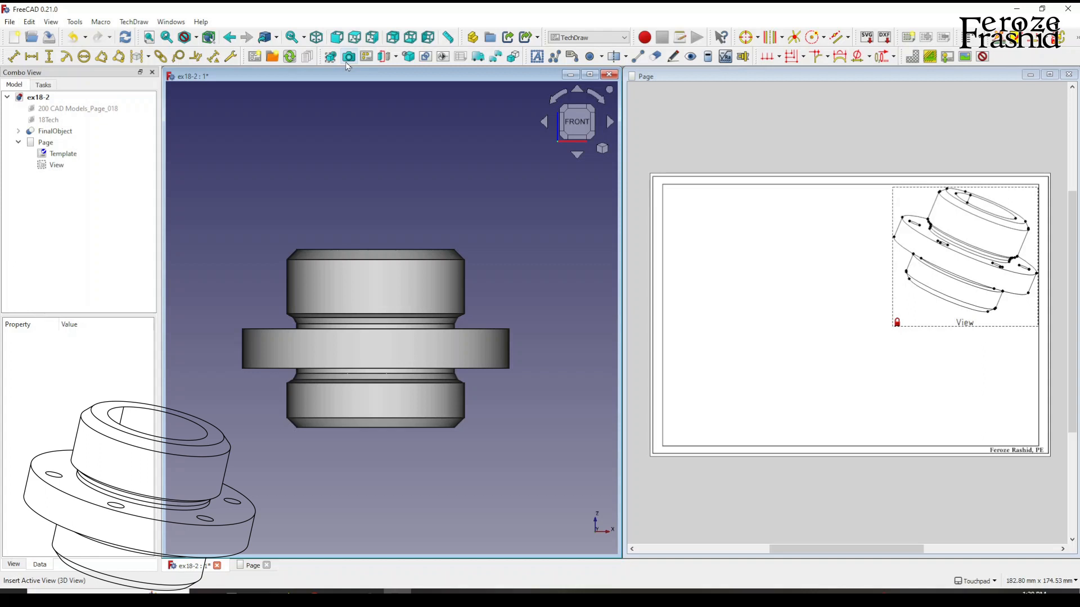
# Insert a third-angle projection group of FinalObject, place its front view in the page's lower middle area, and add the top projection.
pyautogui.click(63, 132)
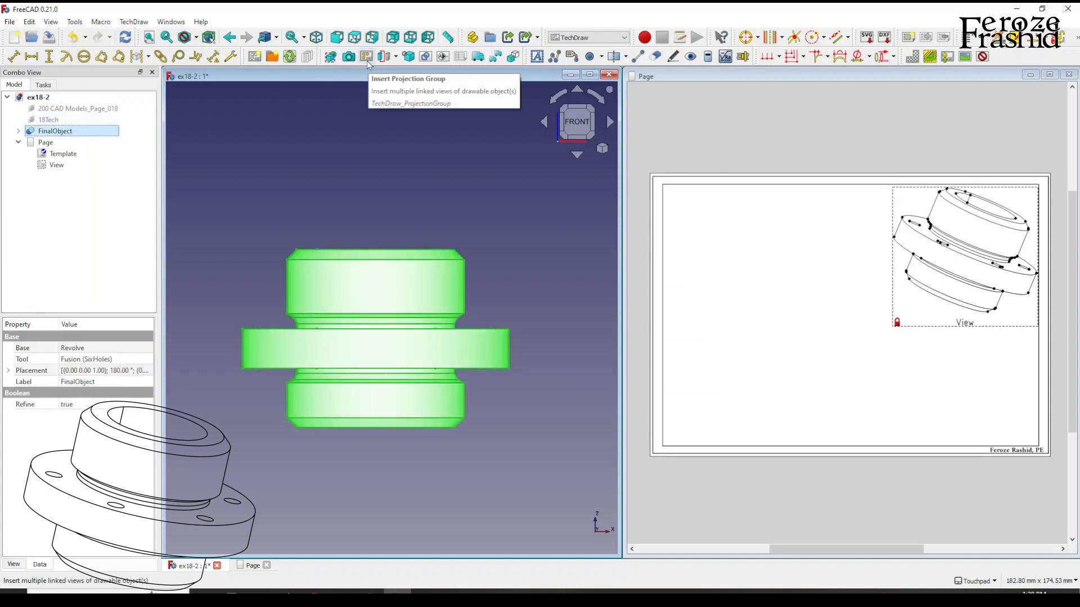
pyautogui.click(366, 57)
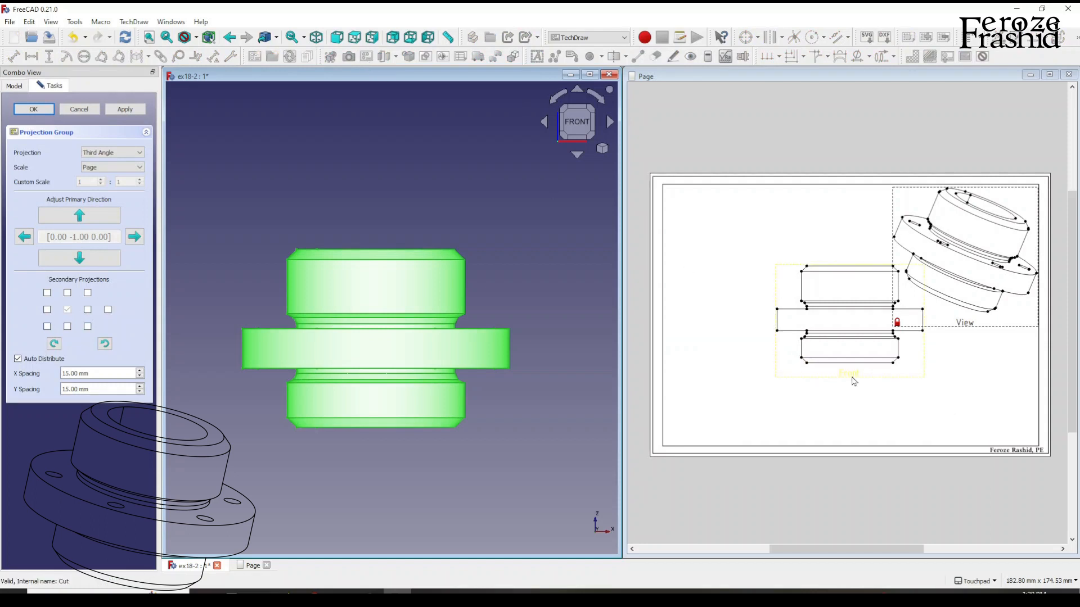
pyautogui.moveTo(849, 373); pyautogui.dragTo(794, 415)
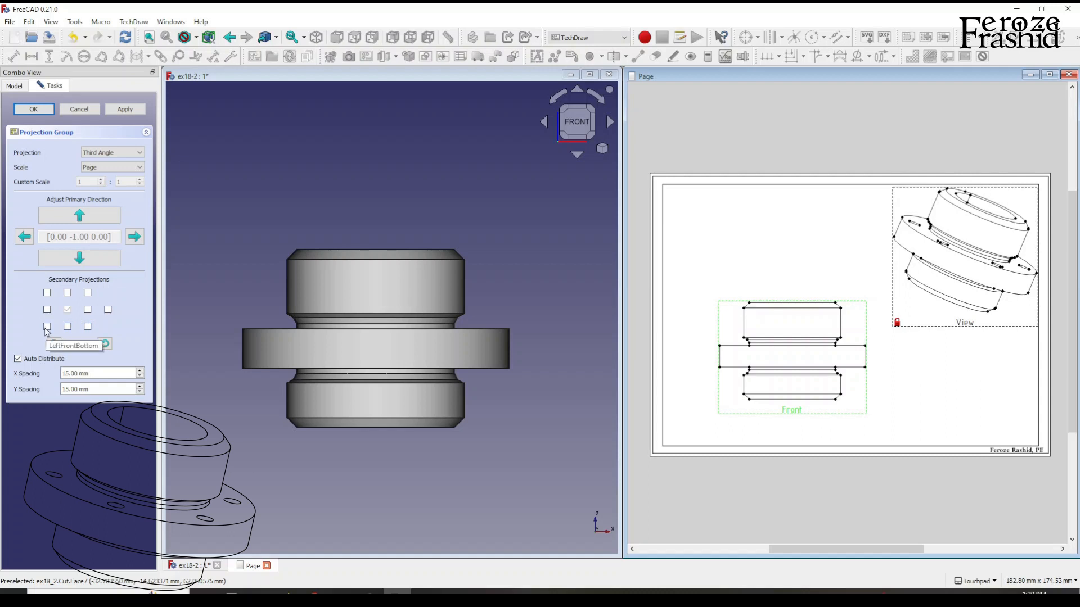
pyautogui.click(67, 295)
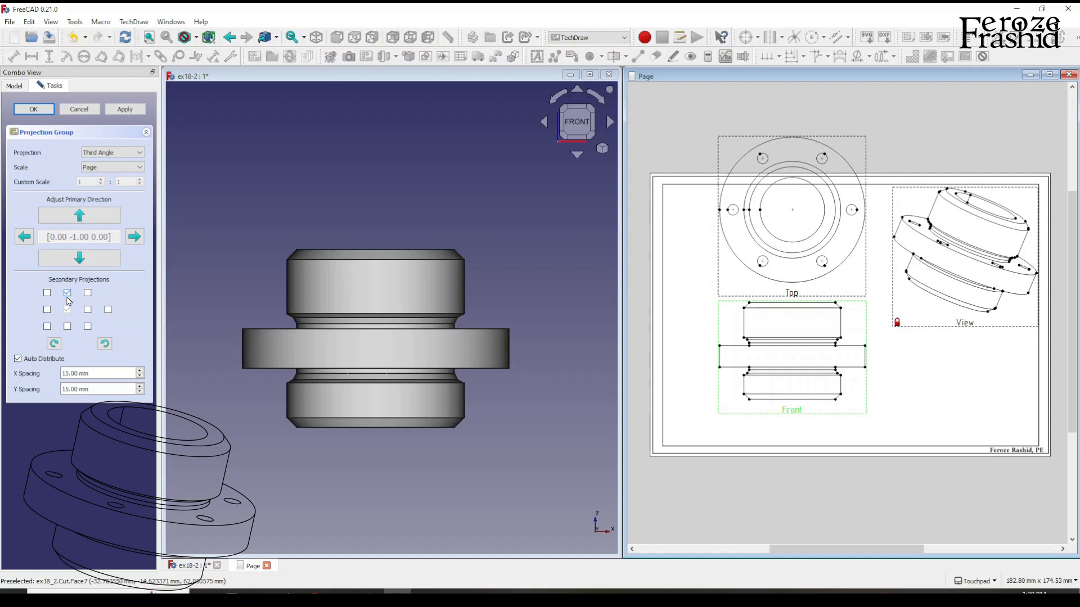
# Try the bottom projection, compare the projections with the solid's top and underside, and return the solid to the front view.
pyautogui.keyDown('alt'); pyautogui.moveTo(381, 280); pyautogui.dragTo(355, 255); pyautogui.keyUp('alt')
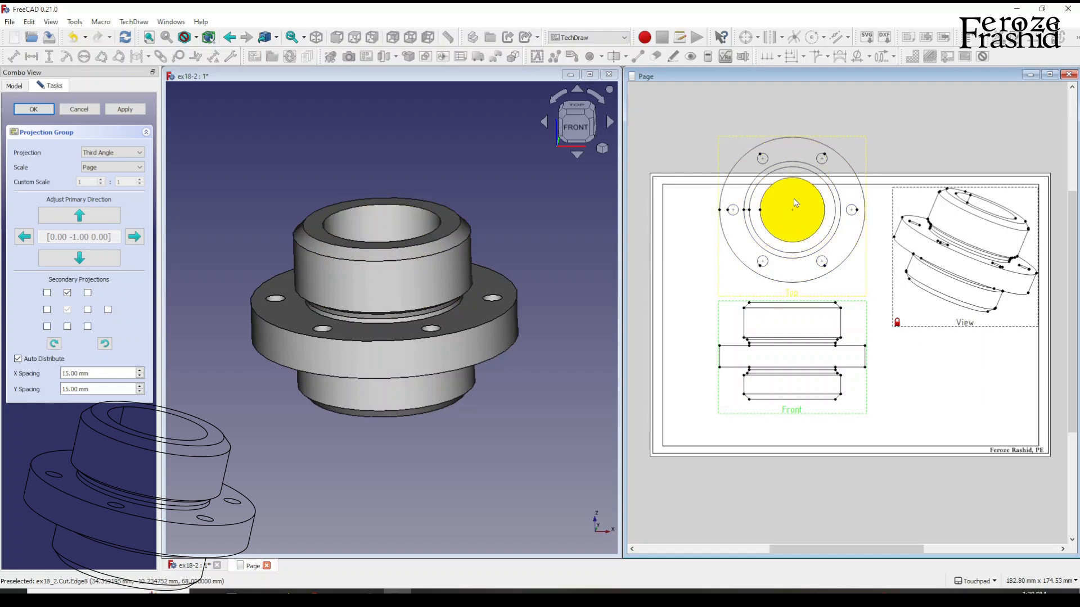
pyautogui.click(67, 327)
pyautogui.keyDown('alt'); pyautogui.moveTo(344, 438); pyautogui.dragTo(360, 349); pyautogui.keyUp('alt')
pyautogui.click(68, 327)
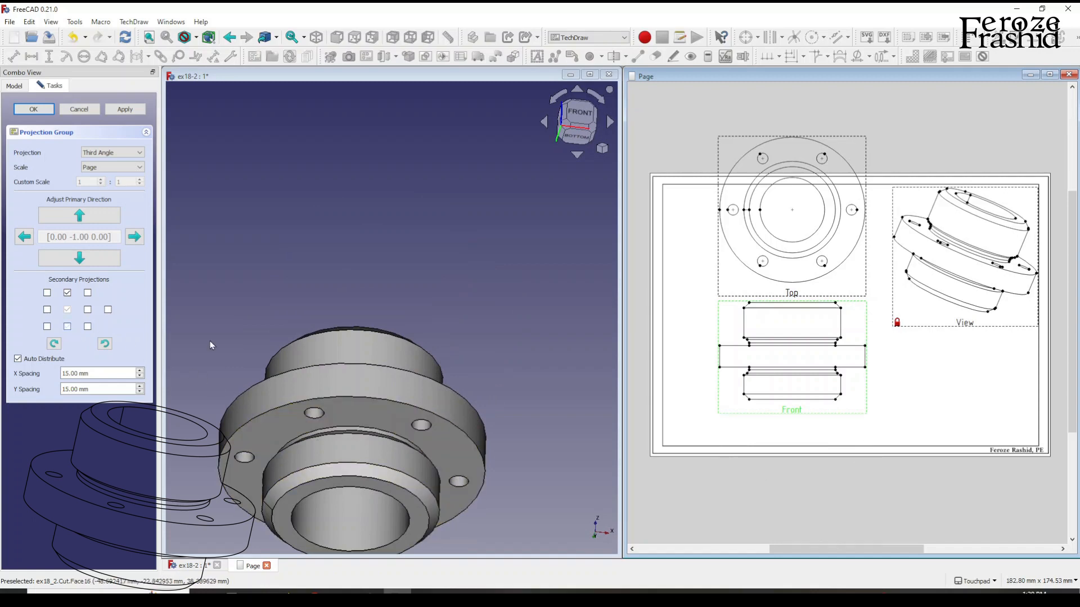
pyautogui.keyDown('alt'); pyautogui.moveTo(471, 333); pyautogui.dragTo(432, 347); pyautogui.keyUp('alt')
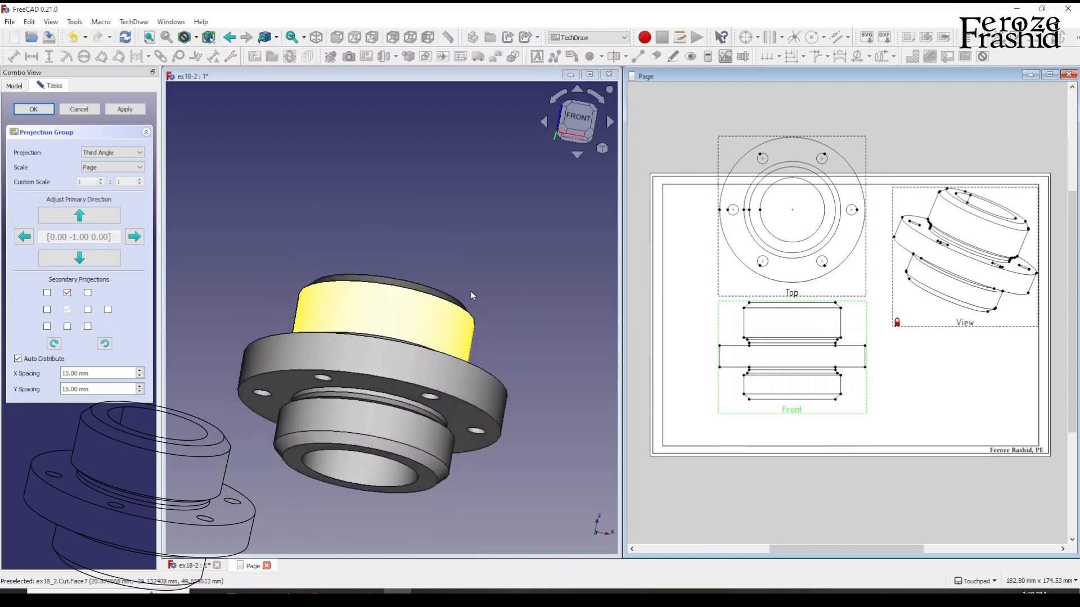
pyautogui.press('1')
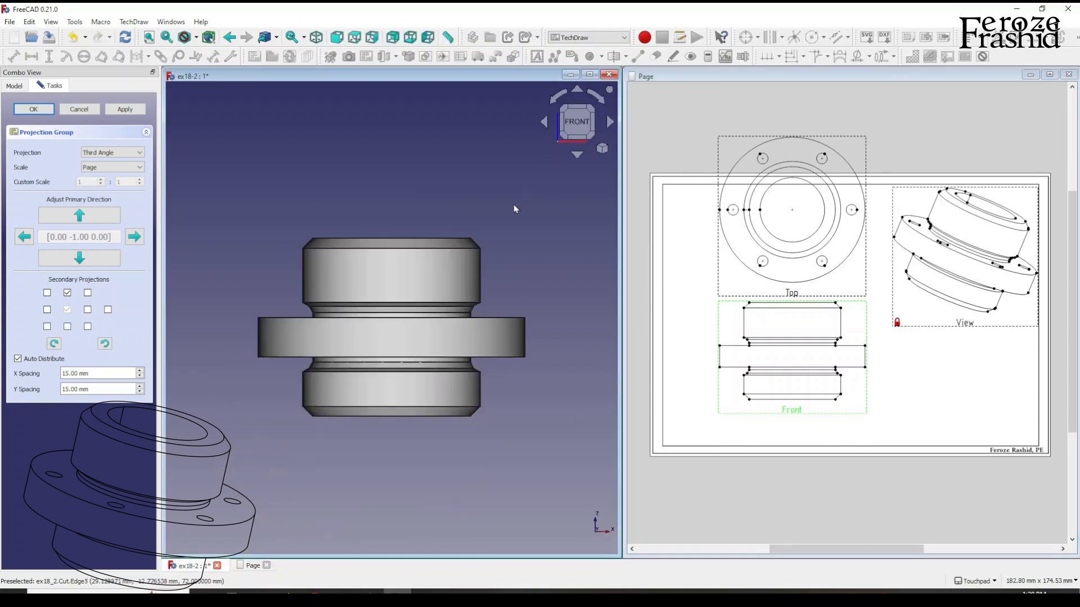
# Try the FrontTopLeft projection in the group, examine it on the page, and remove it.
pyautogui.click(48, 293)
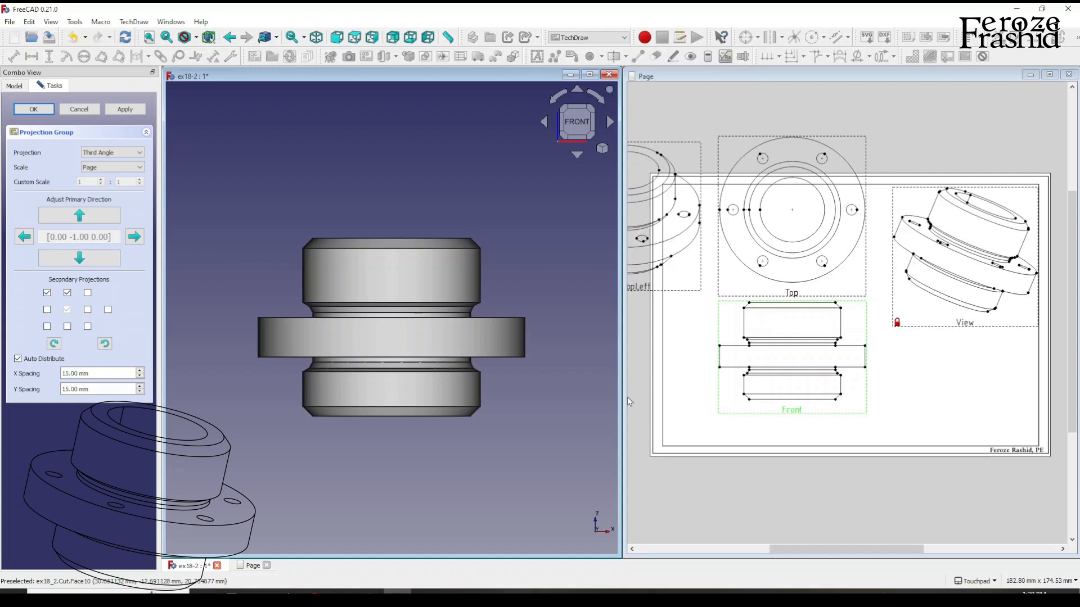
pyautogui.moveTo(865, 424); pyautogui.dragTo(914, 356, button='middle')
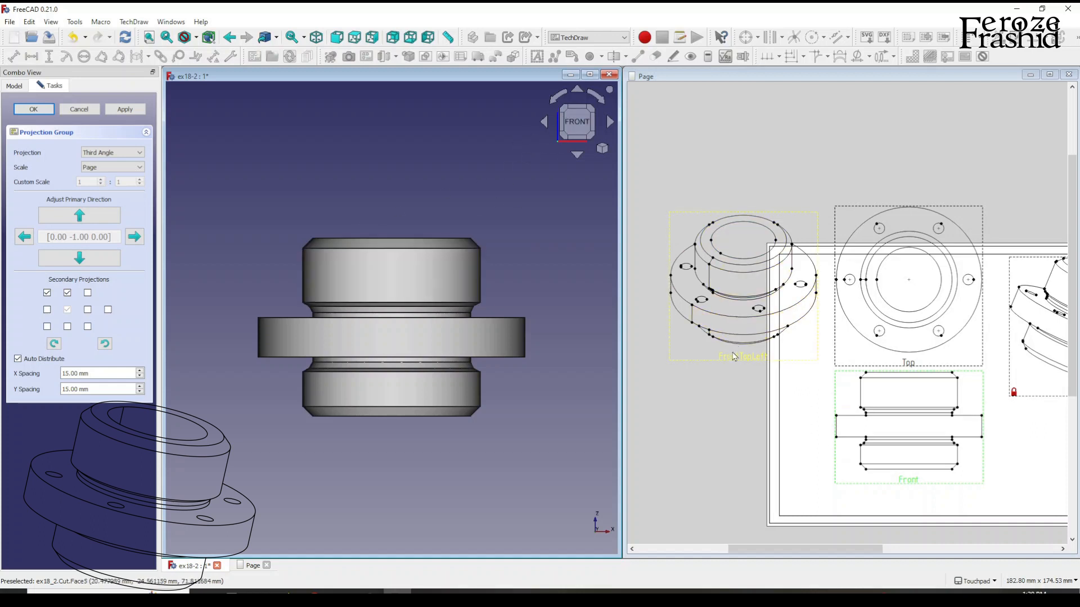
pyautogui.click(47, 292)
pyautogui.moveTo(913, 350)
pyautogui.mouseDown(button='middle')
pyautogui.moveTo(761, 347)
pyautogui.moveTo(777, 344)
pyautogui.mouseUp(button='middle')
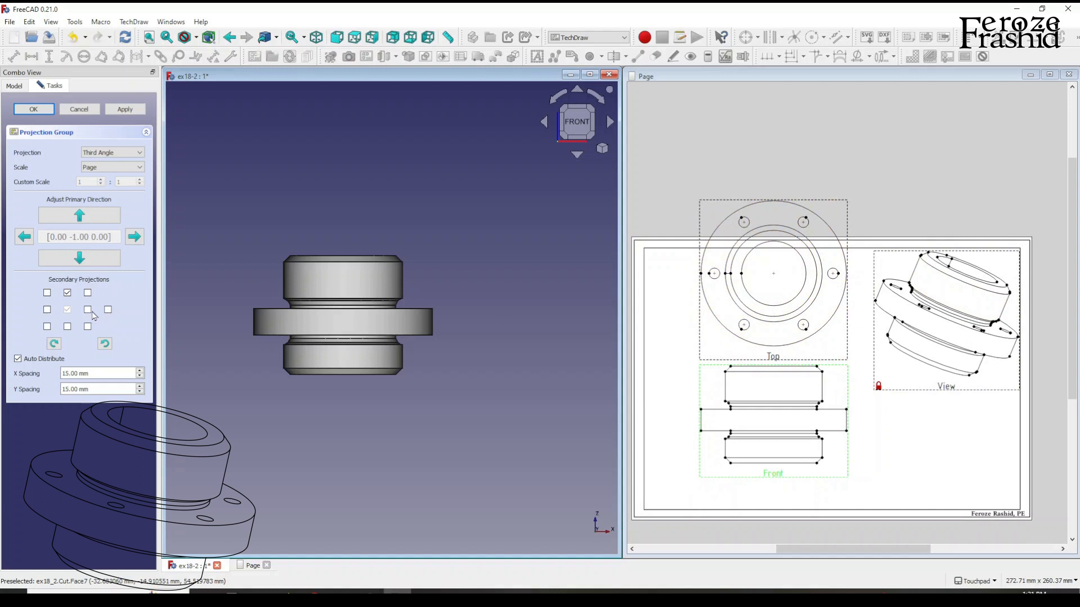
# Try the right and rear projections one at a time, removing each from the projection group.
pyautogui.click(87, 310)
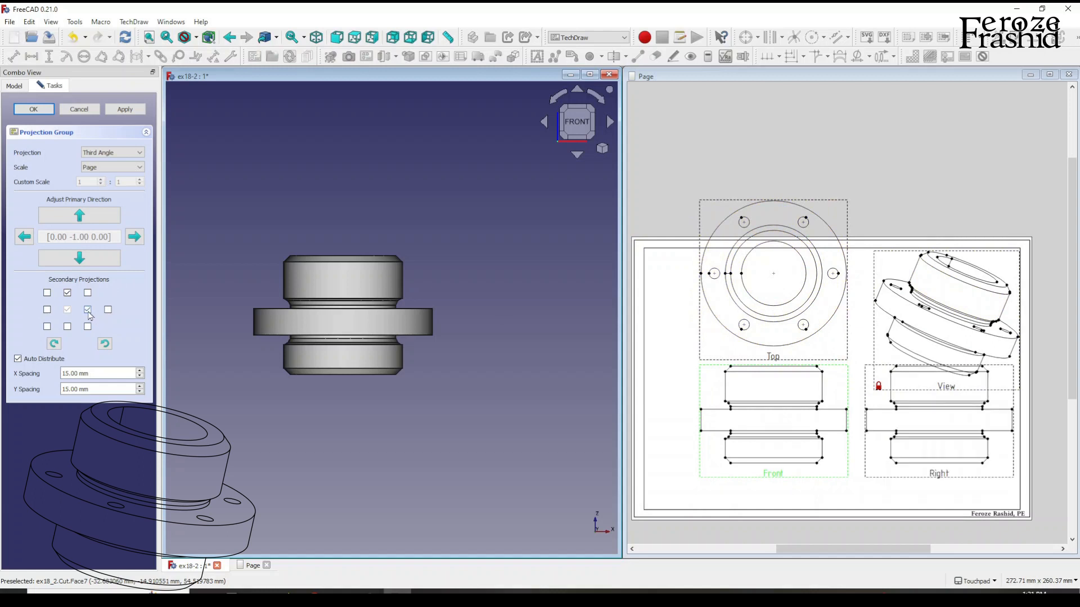
pyautogui.click(87, 310)
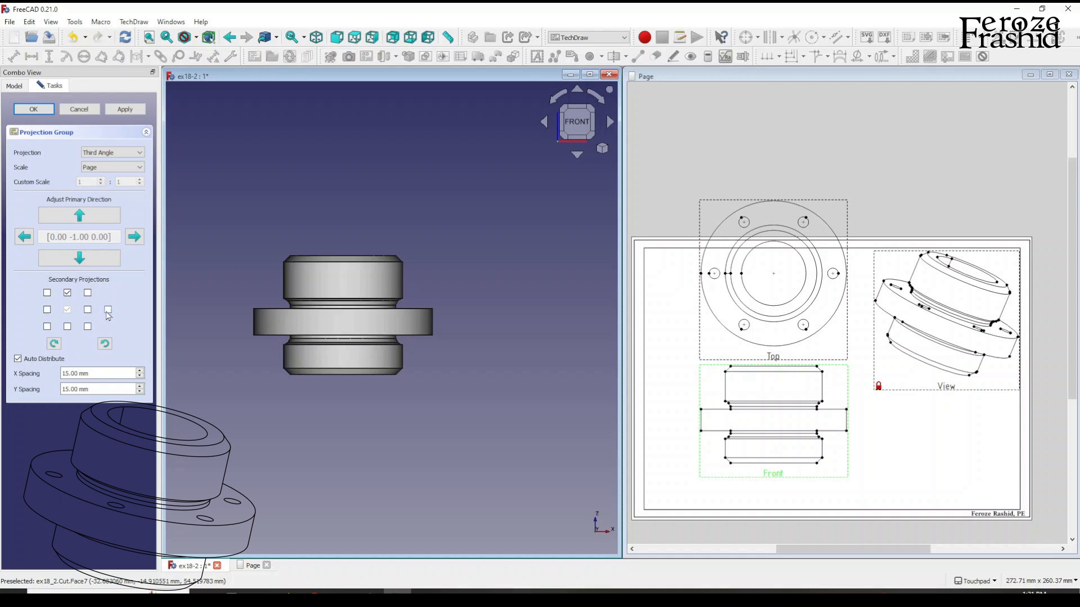
pyautogui.click(108, 310)
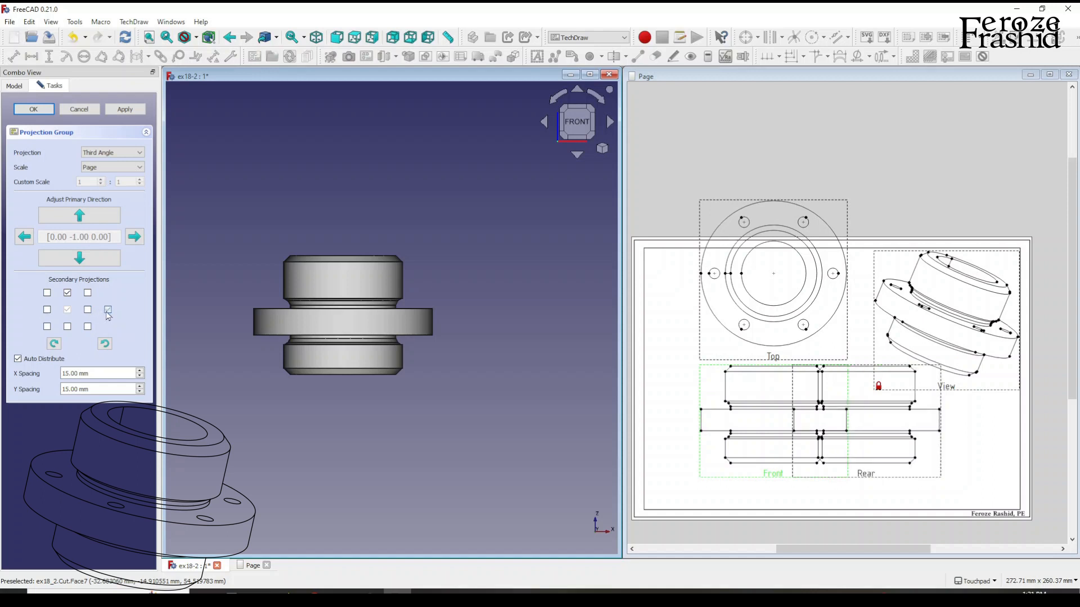
pyautogui.click(108, 311)
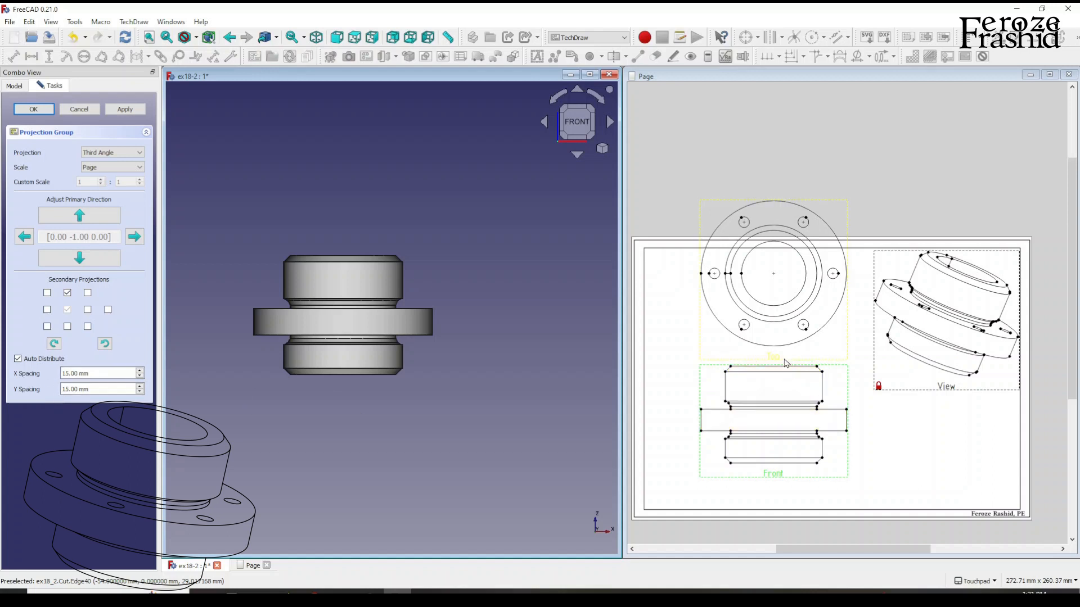
# Set the projection group's Y spacing to 5 mm and apply it to bring the top and front views closer.
pyautogui.moveTo(70, 389); pyautogui.dragTo(48, 391)
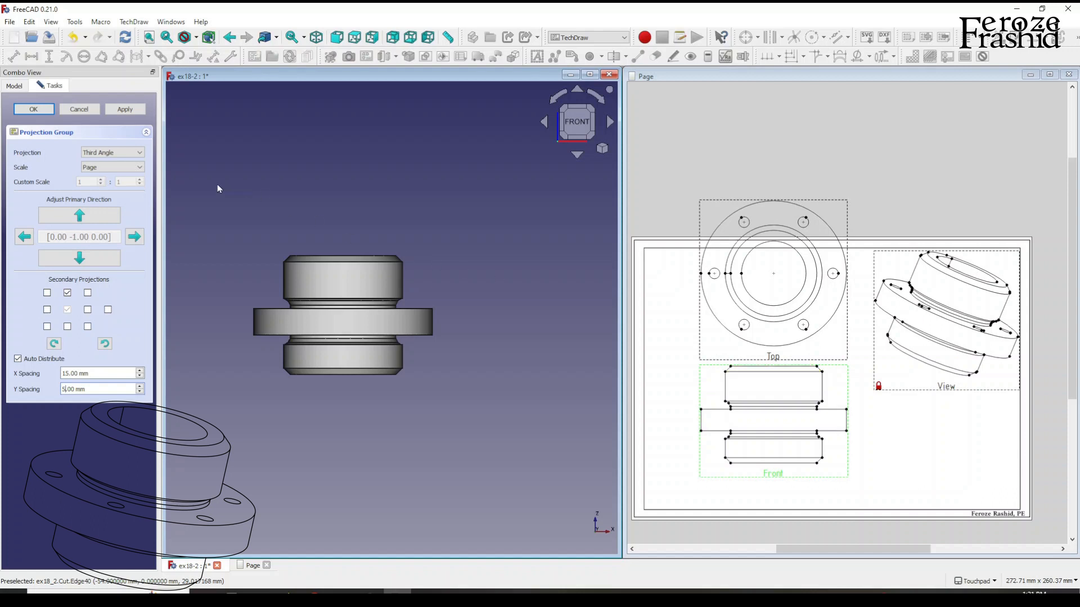
pyautogui.click(123, 111)
pyautogui.click(765, 356)
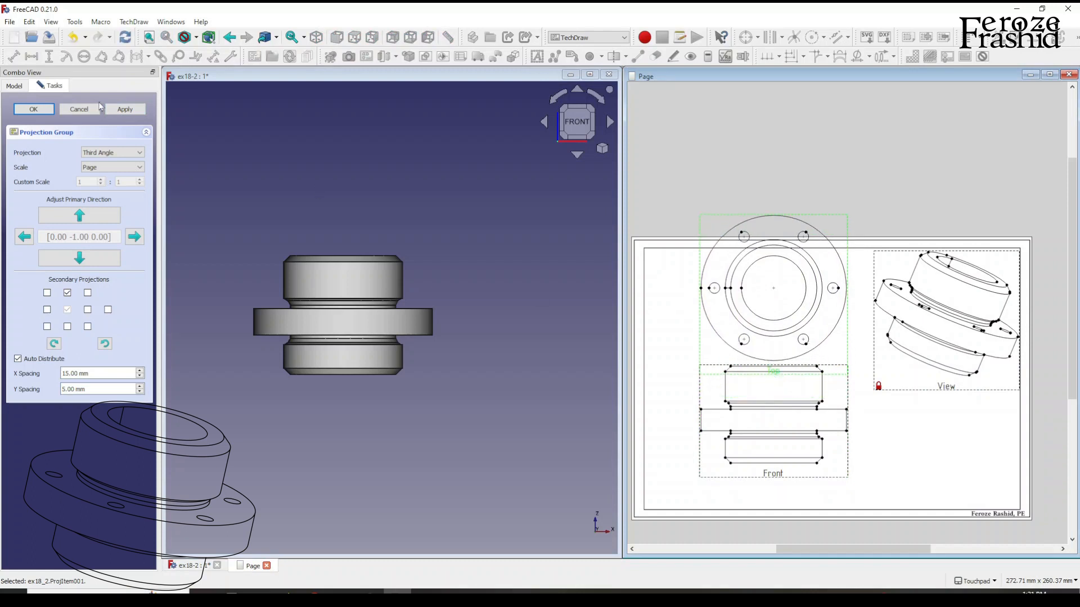
# Move the projection group so the top and front views sit along the page's left side, and accept the group.
pyautogui.moveTo(778, 476); pyautogui.dragTo(737, 509)
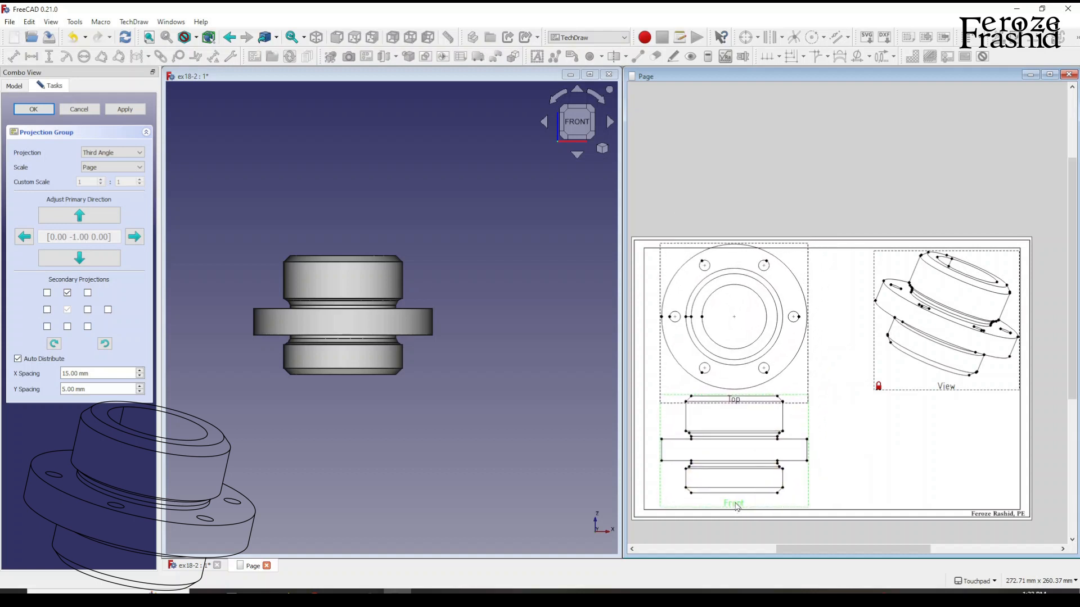
pyautogui.moveTo(737, 507); pyautogui.dragTo(744, 515)
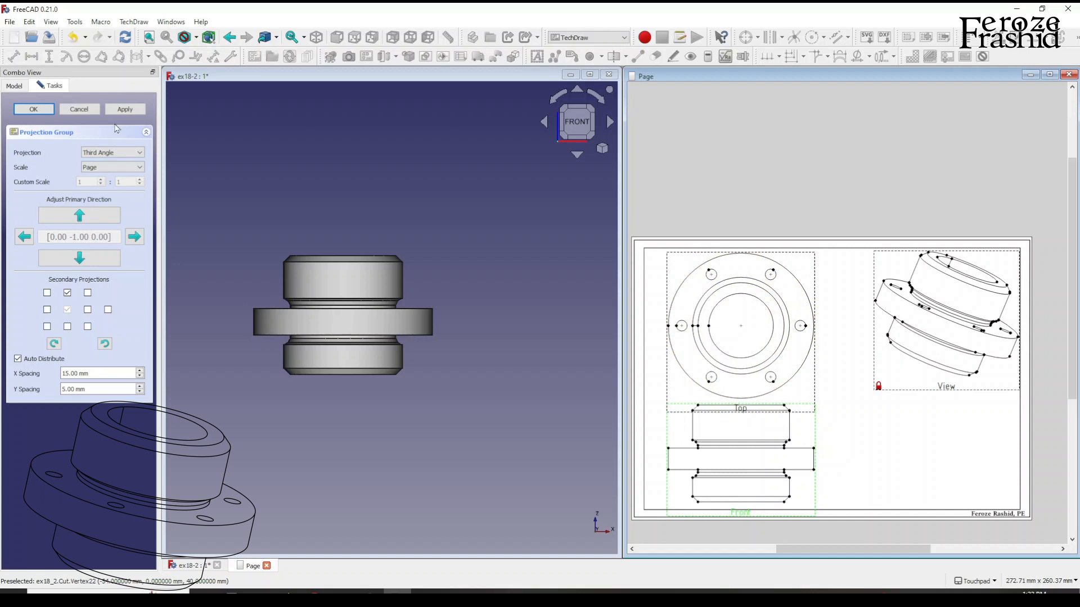
pyautogui.click(34, 108)
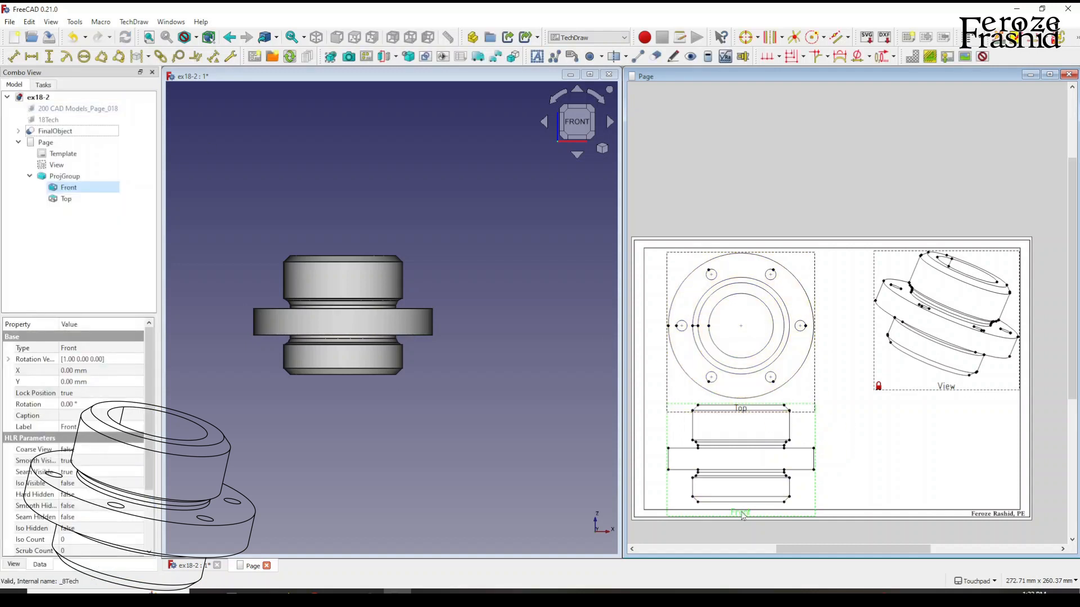
# Try page scales of 0.75 and 1.5 on the drawing page.
pyautogui.click(45, 142)
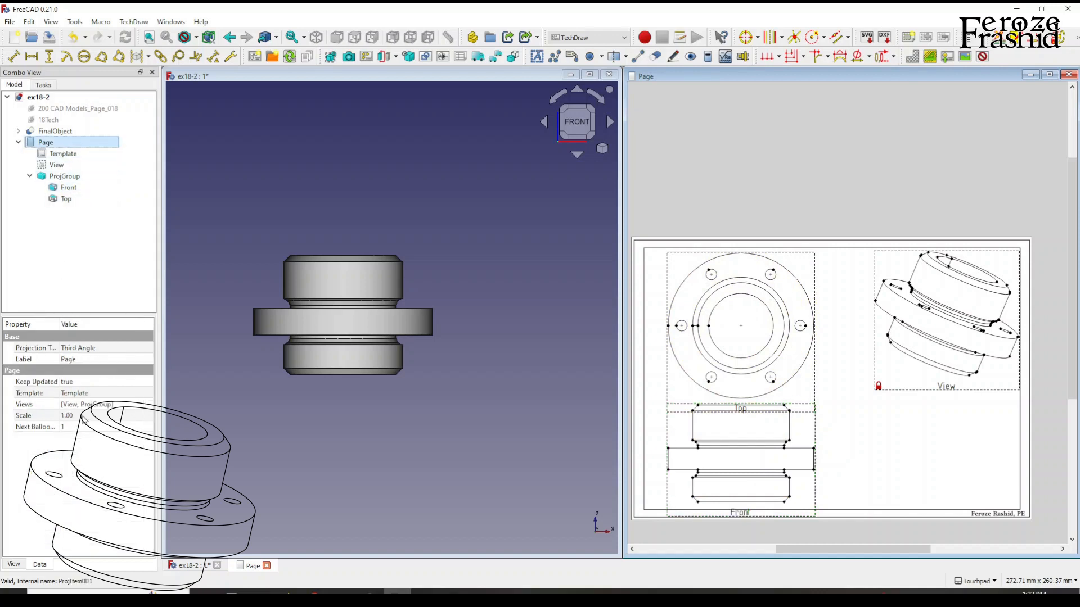
pyautogui.click(80, 415)
pyautogui.write('.75')
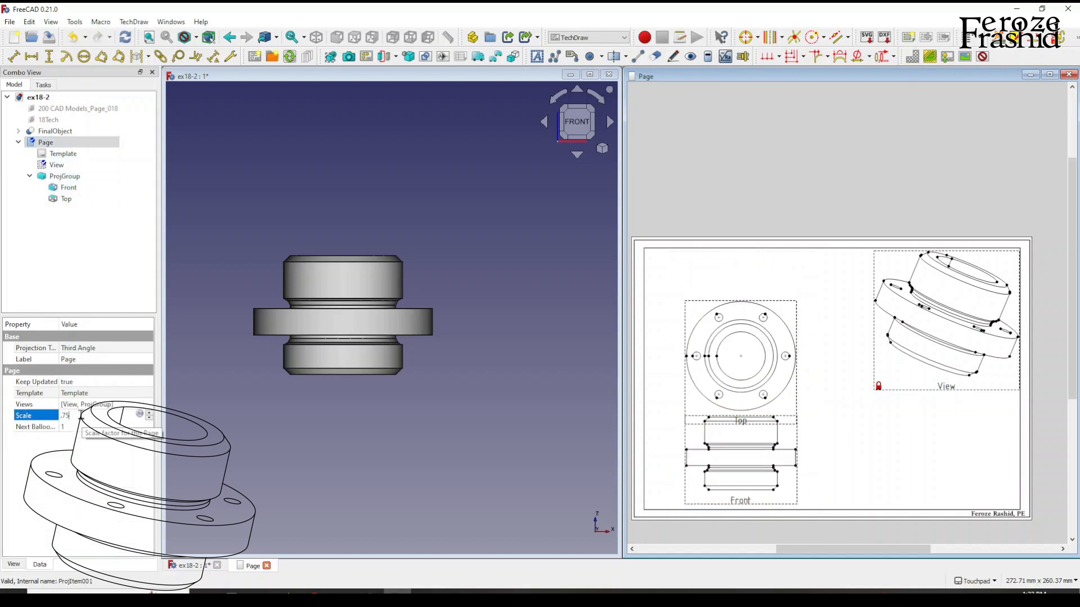
pyautogui.press('Return')
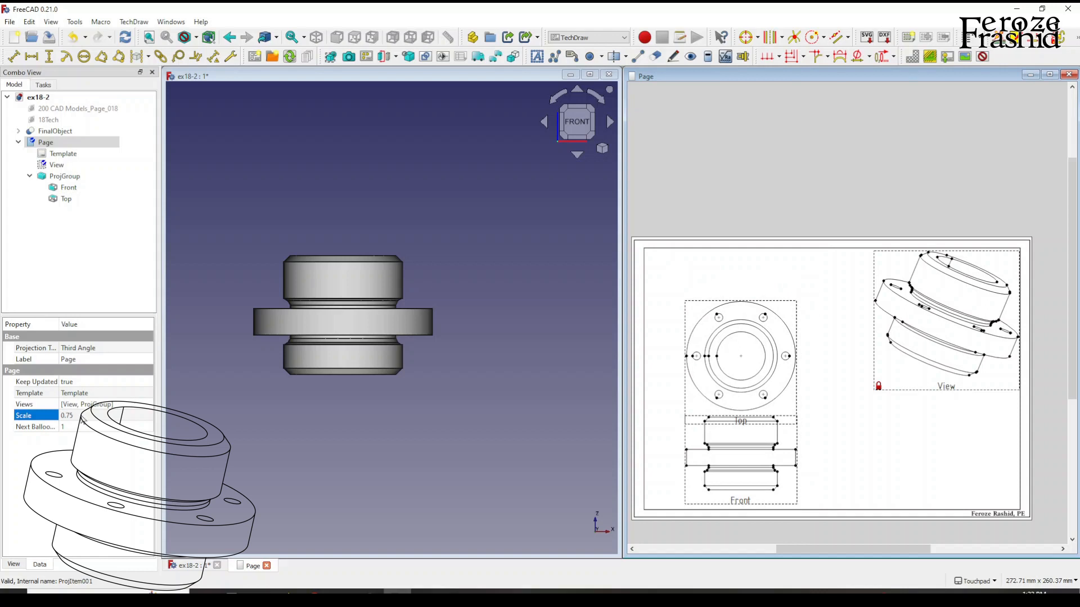
pyautogui.click(82, 415)
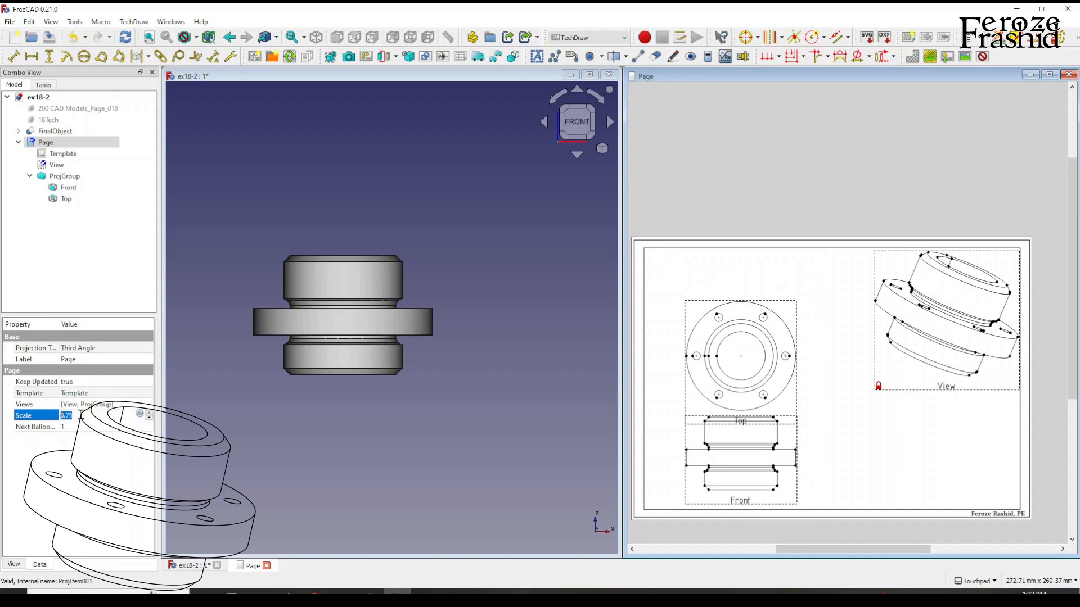
pyautogui.write('1.5')
pyautogui.press('Return')
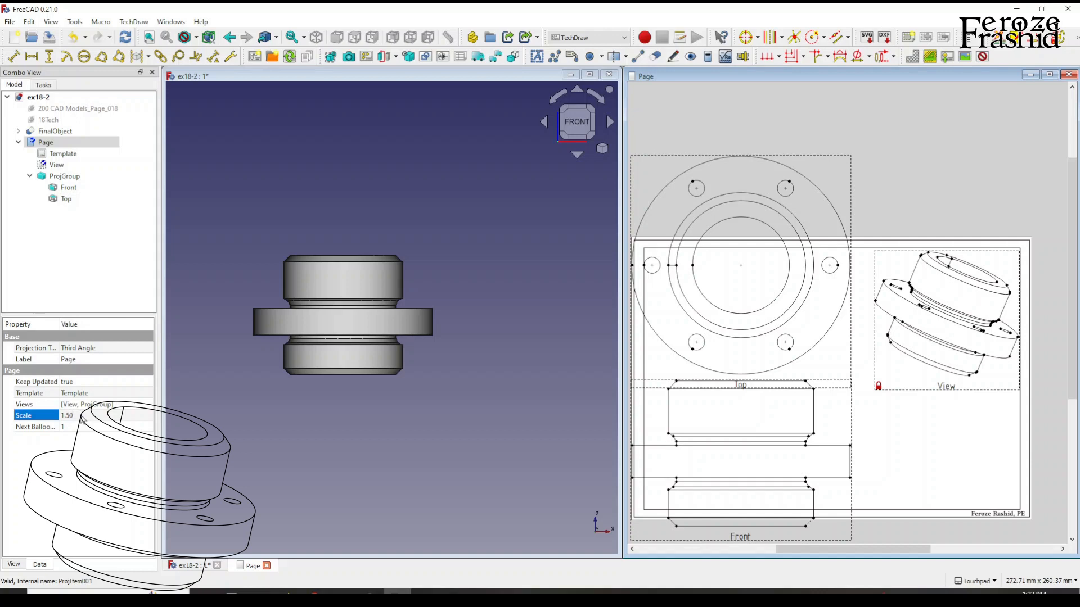
# Try a page scale of 0.75 again and restore the scale to 1.
pyautogui.click(82, 417)
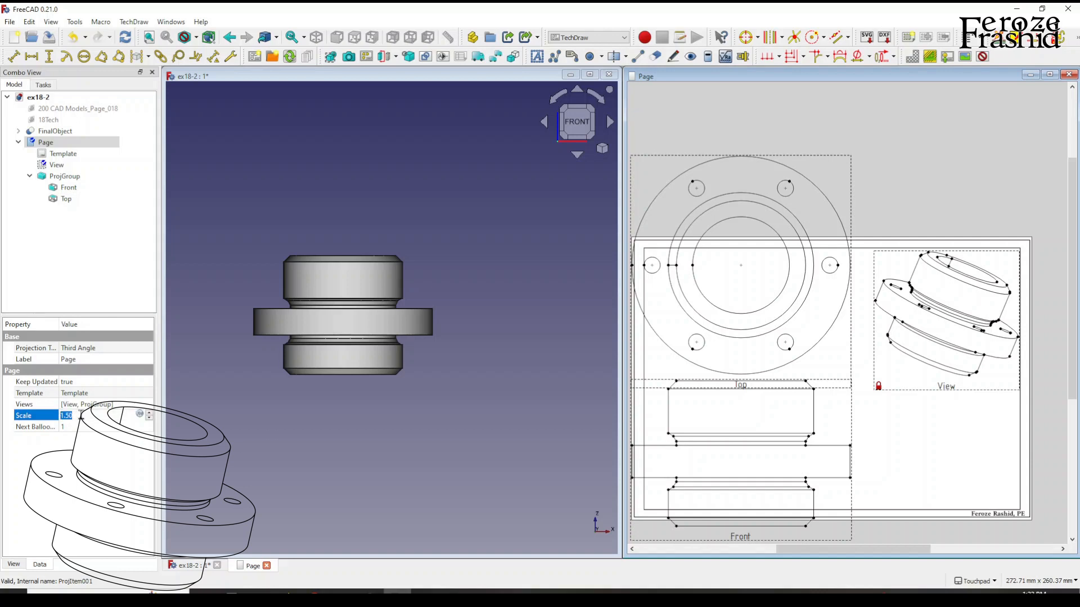
pyautogui.write('.75')
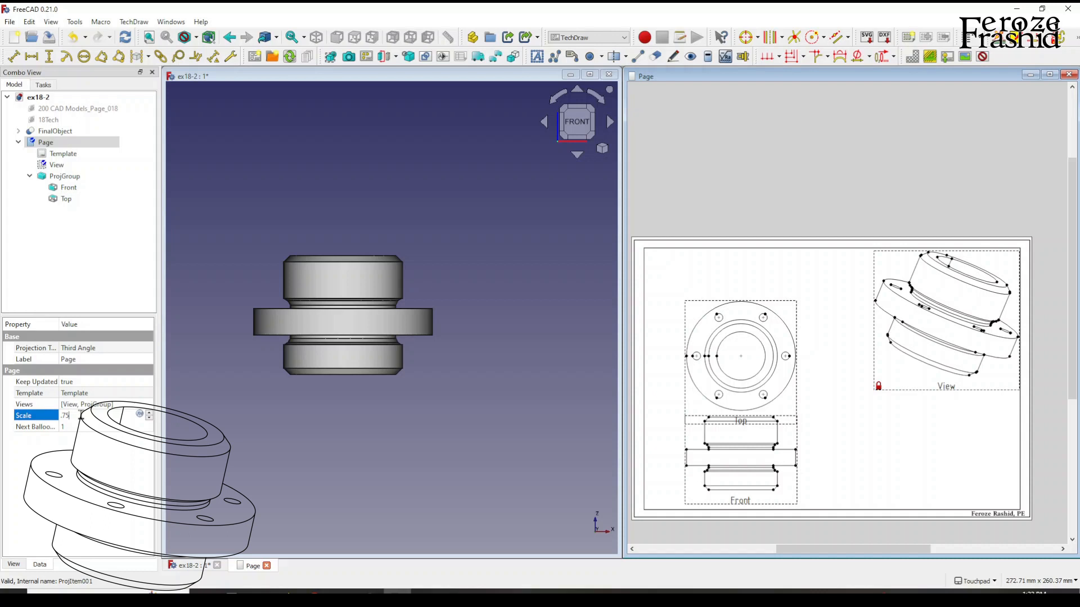
pyautogui.moveTo(81, 415); pyautogui.dragTo(47, 414)
pyautogui.write('1')
pyautogui.press('Return')
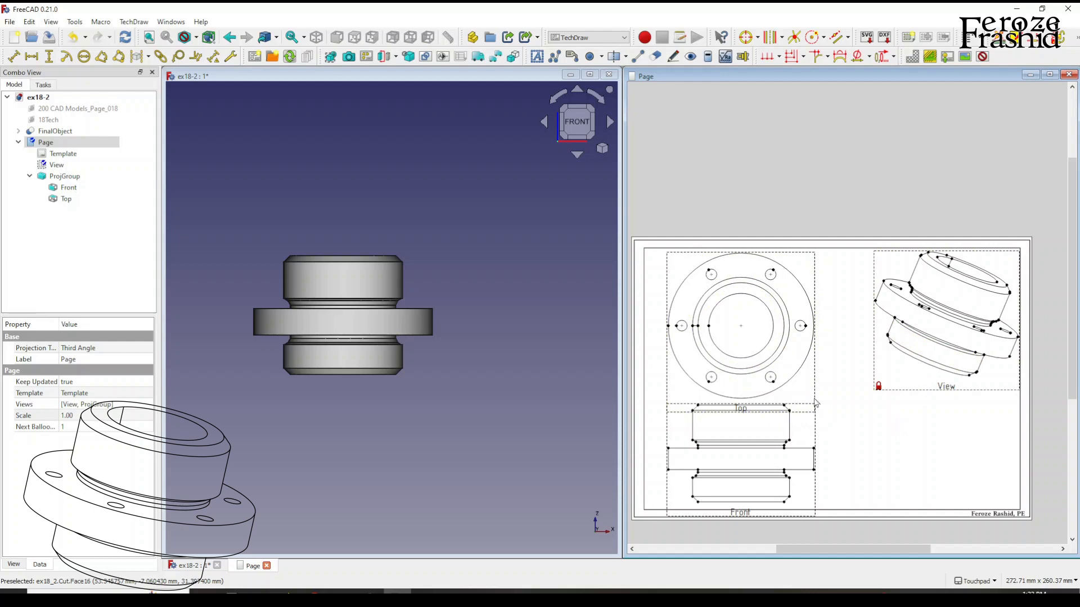
# Close the 3D model window and maximize the drawing page window.
pyautogui.click(608, 76)
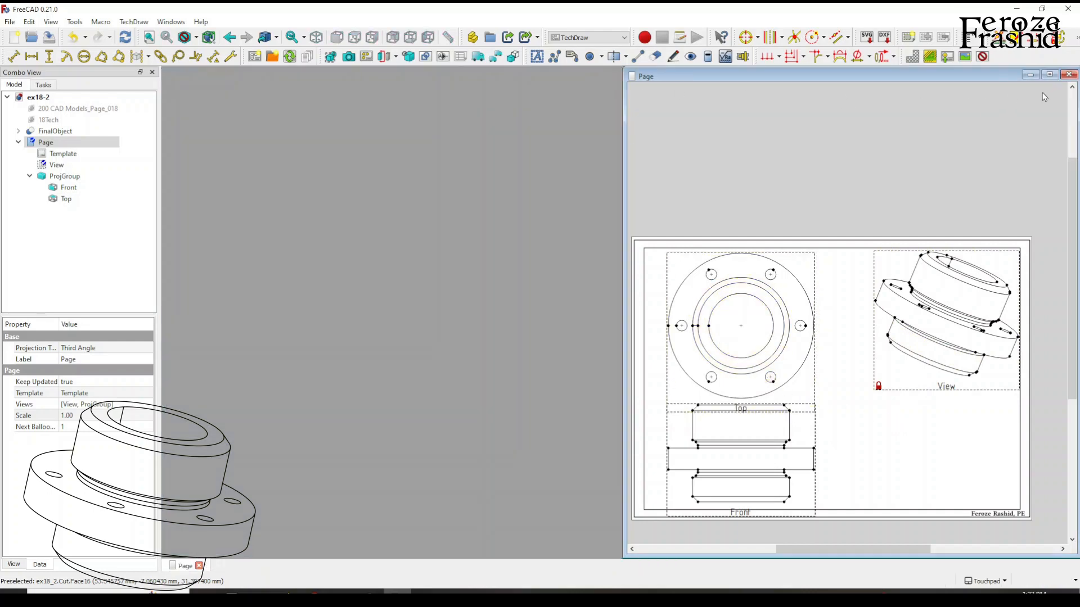
pyautogui.click(1050, 75)
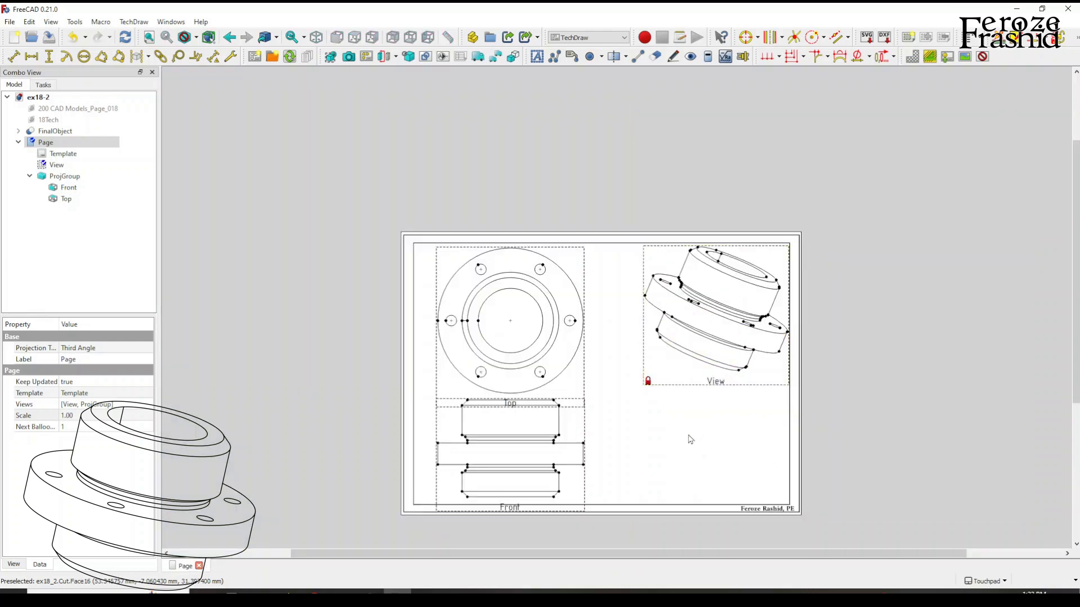
pyautogui.scroll(2, 689, 439)
pyautogui.scroll(-1, 638, 191)
pyautogui.moveTo(636, 455); pyautogui.dragTo(866, 488, button='middle')
pyautogui.moveTo(574, 339)
pyautogui.mouseDown(button='middle')
pyautogui.moveTo(427, 224)
pyautogui.moveTo(409, 231)
pyautogui.mouseUp(button='middle')
pyautogui.scroll(1, 598, 212)
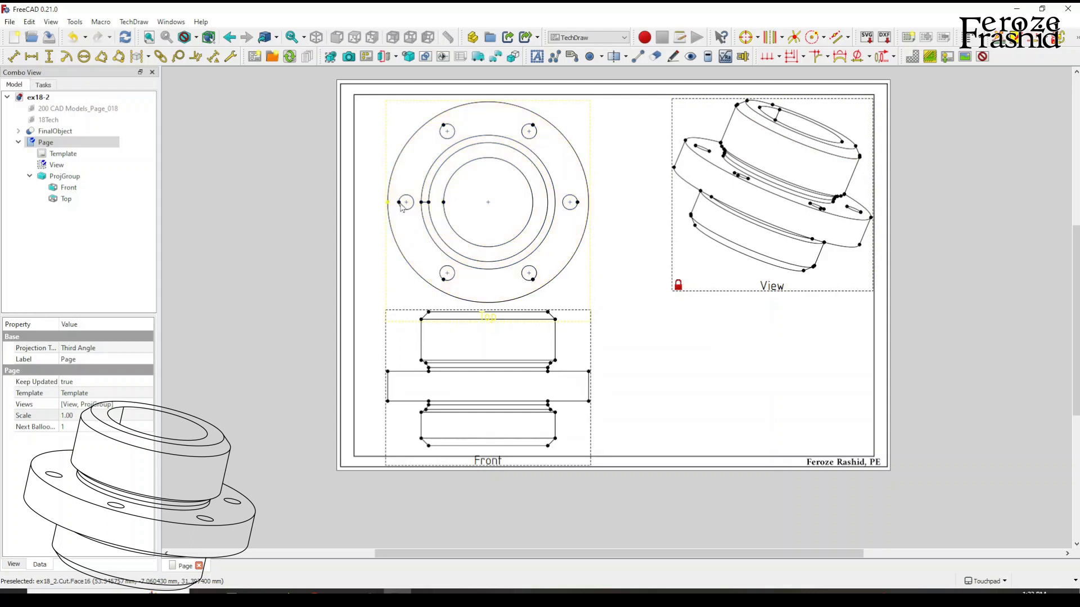
# Turn the view frames off to examine the clean three-view layout and turn them back on.
pyautogui.click(982, 56)
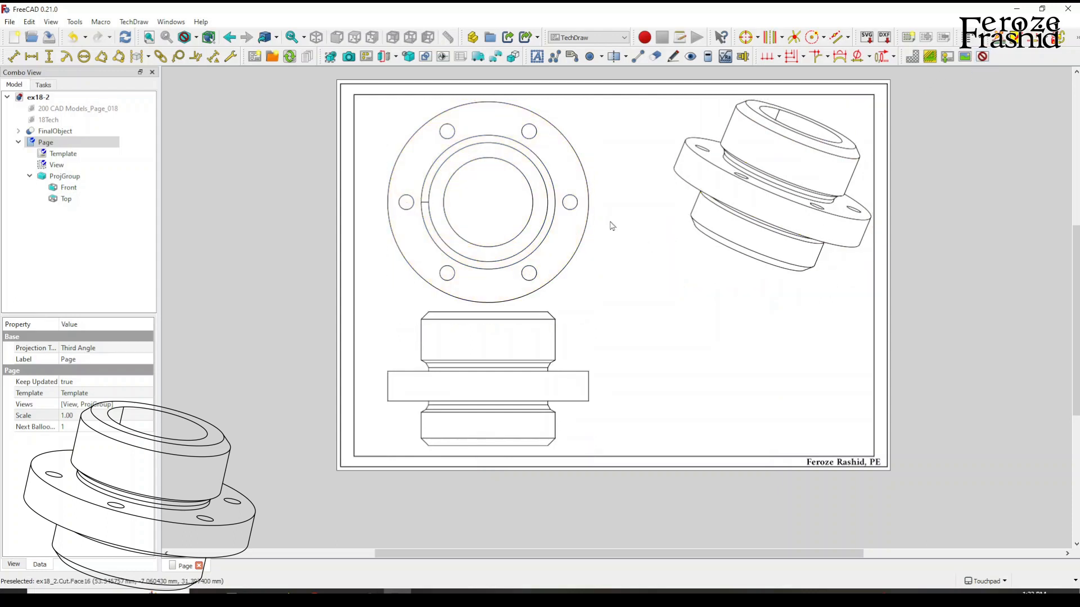
pyautogui.click(982, 56)
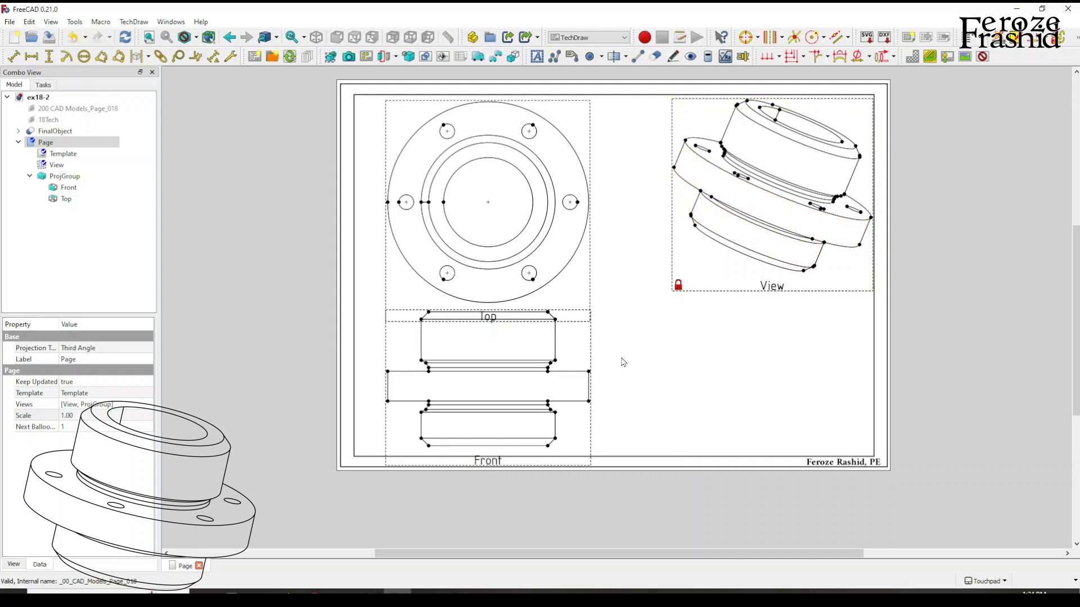
# Start a simple section view of the top view looking left, enable live update and place the section beside the front view.
pyautogui.click(575, 275)
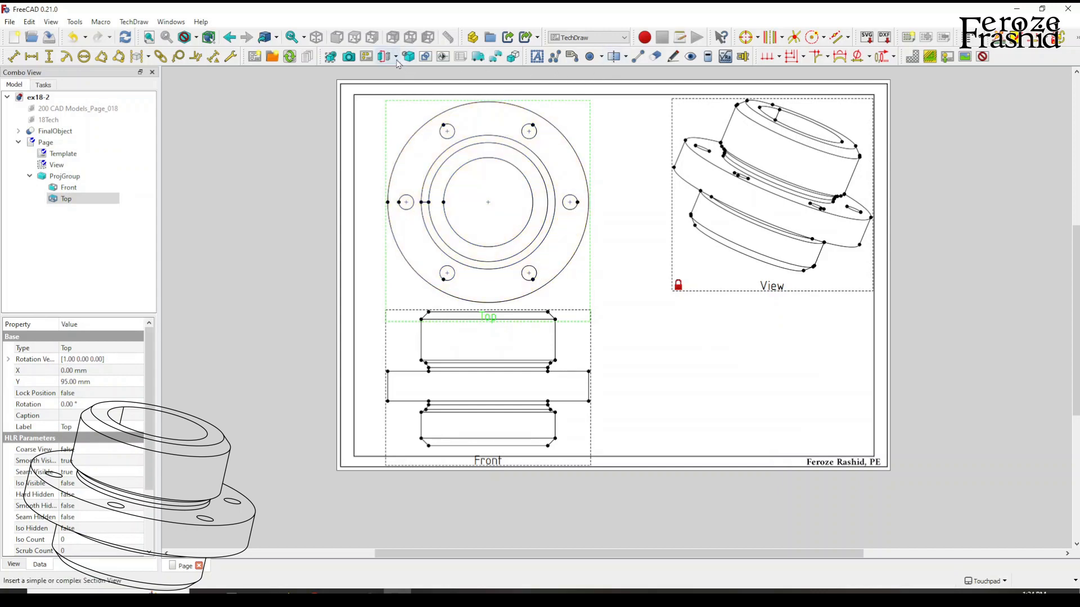
pyautogui.click(396, 58)
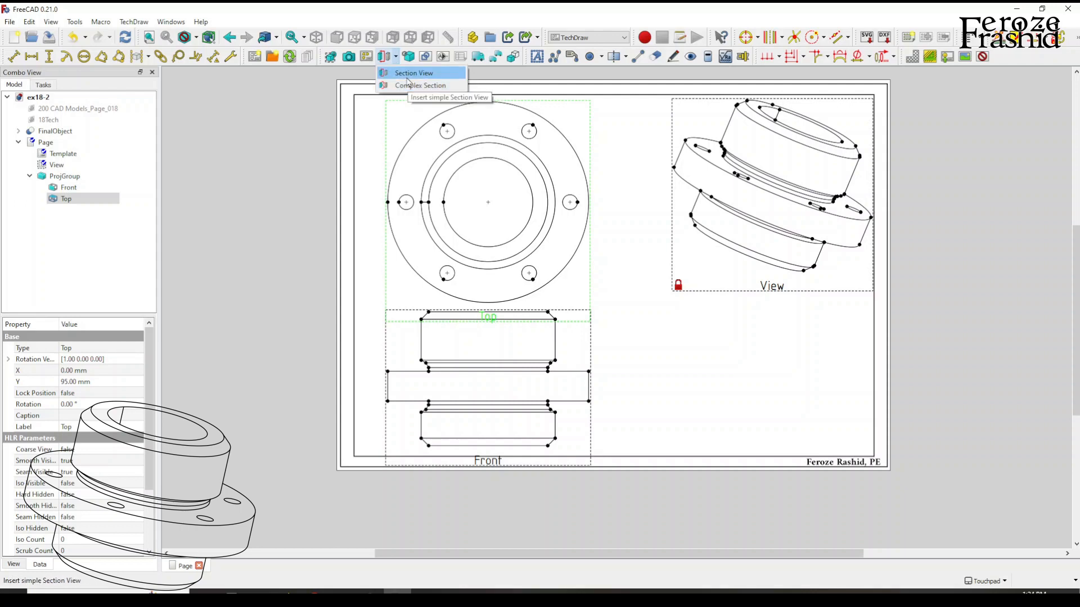
pyautogui.click(409, 82)
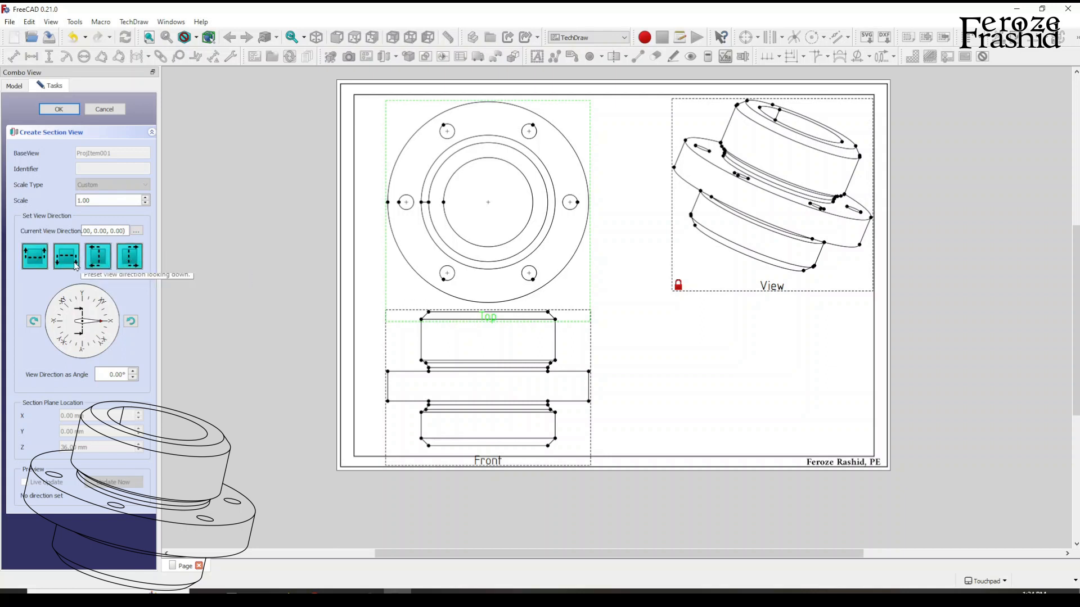
pyautogui.click(96, 266)
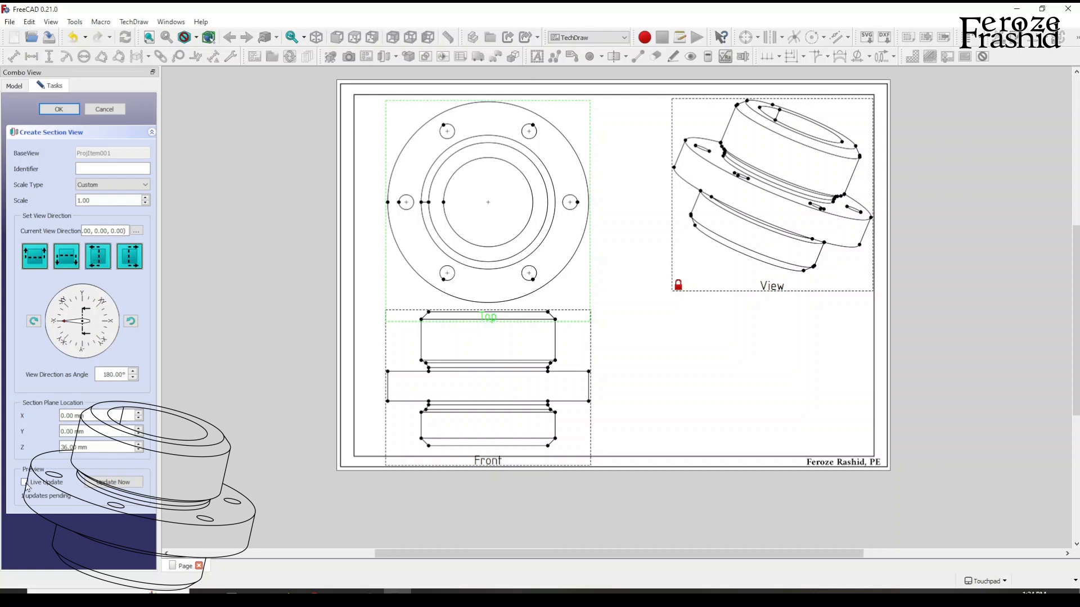
pyautogui.click(24, 483)
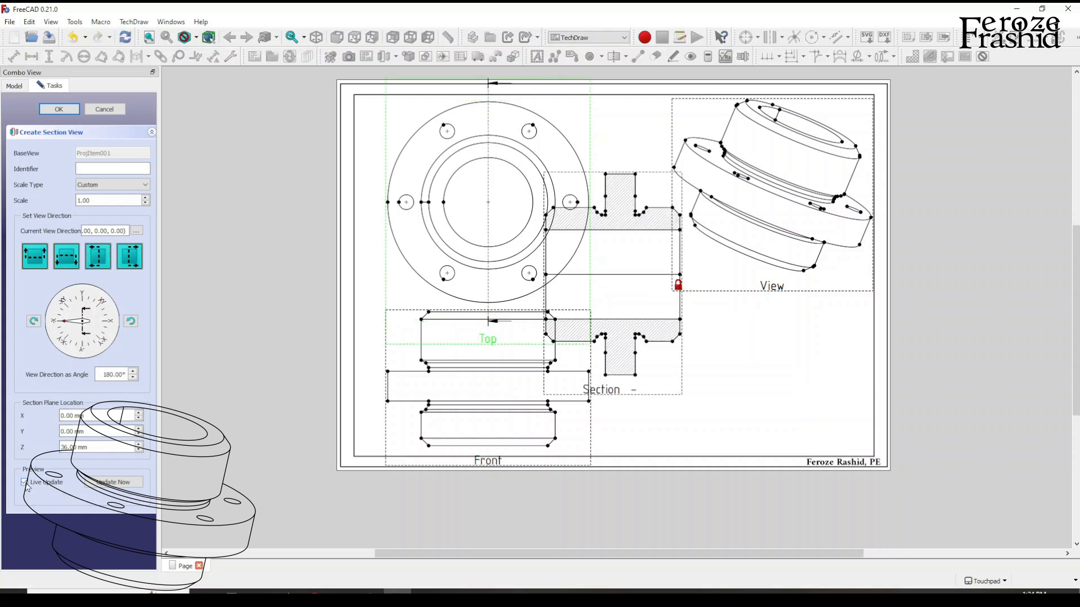
pyautogui.moveTo(616, 394); pyautogui.dragTo(704, 489)
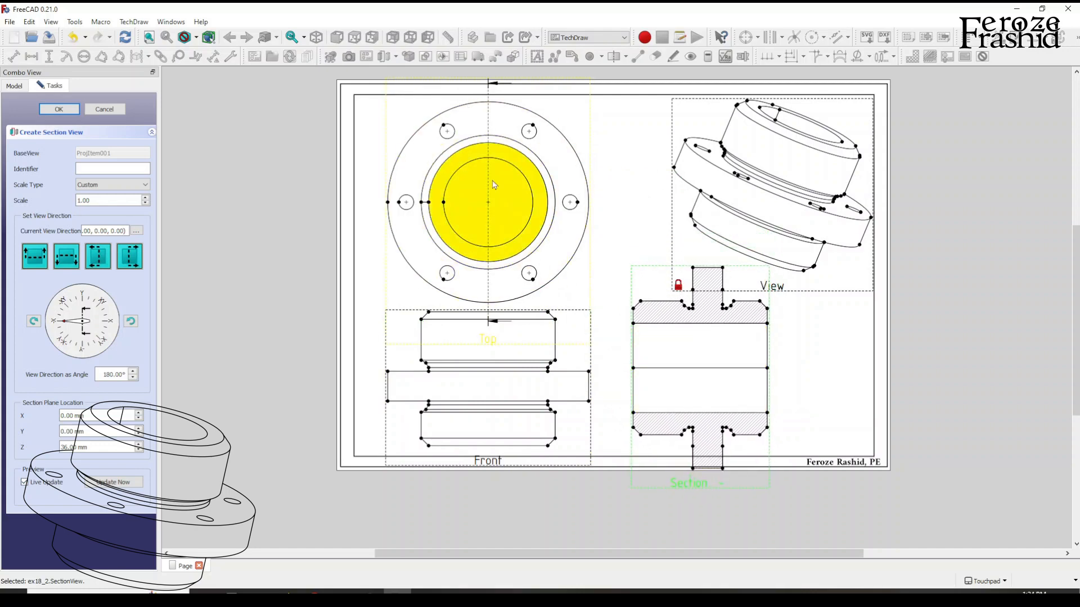
# Try the downward section direction, set the direction to looking up and align the section view level with the front view.
pyautogui.click(63, 262)
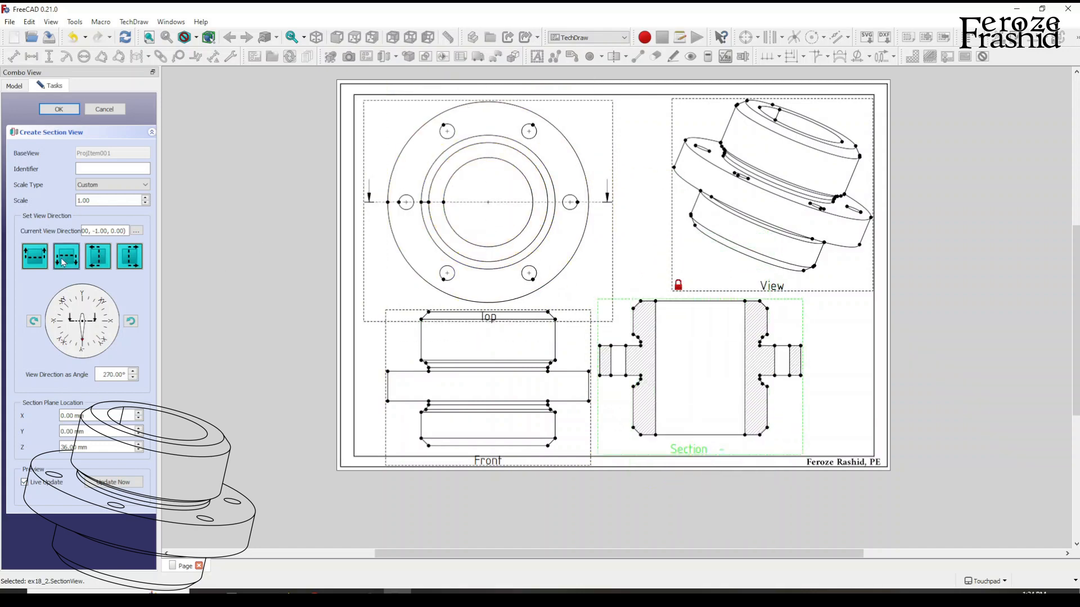
pyautogui.moveTo(692, 455)
pyautogui.mouseDown()
pyautogui.moveTo(700, 473)
pyautogui.moveTo(687, 476)
pyautogui.moveTo(694, 465)
pyautogui.mouseUp()
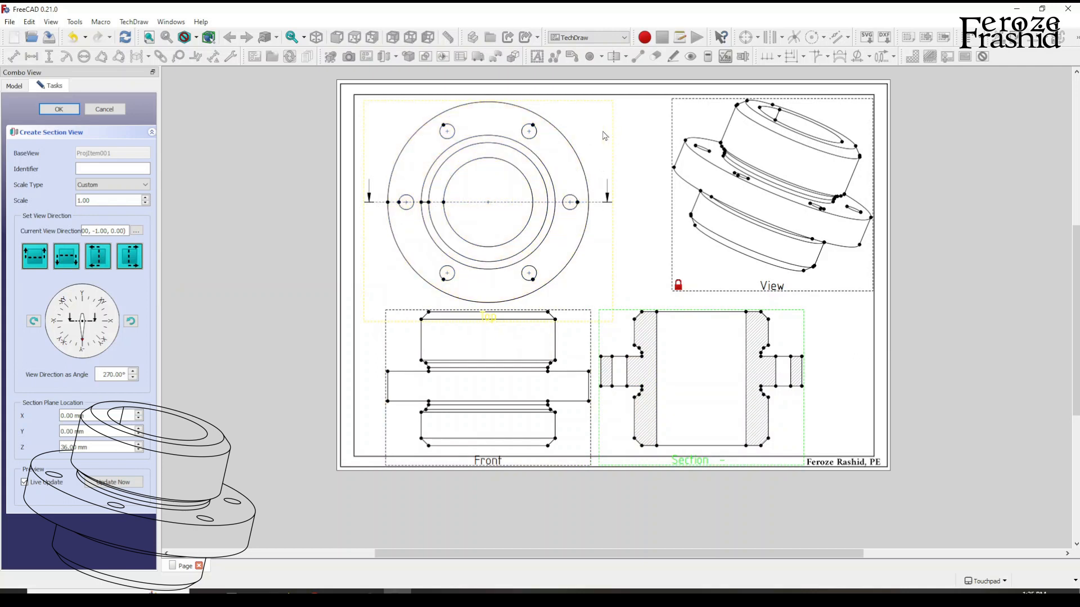
pyautogui.click(34, 257)
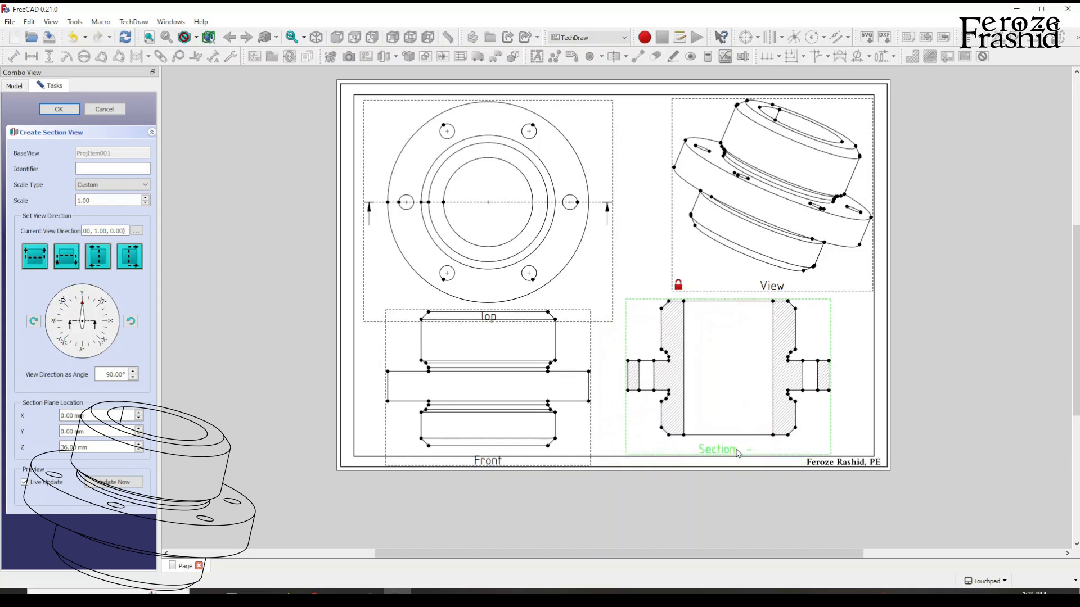
pyautogui.moveTo(712, 462)
pyautogui.mouseDown()
pyautogui.moveTo(696, 462)
pyautogui.moveTo(728, 451)
pyautogui.mouseUp()
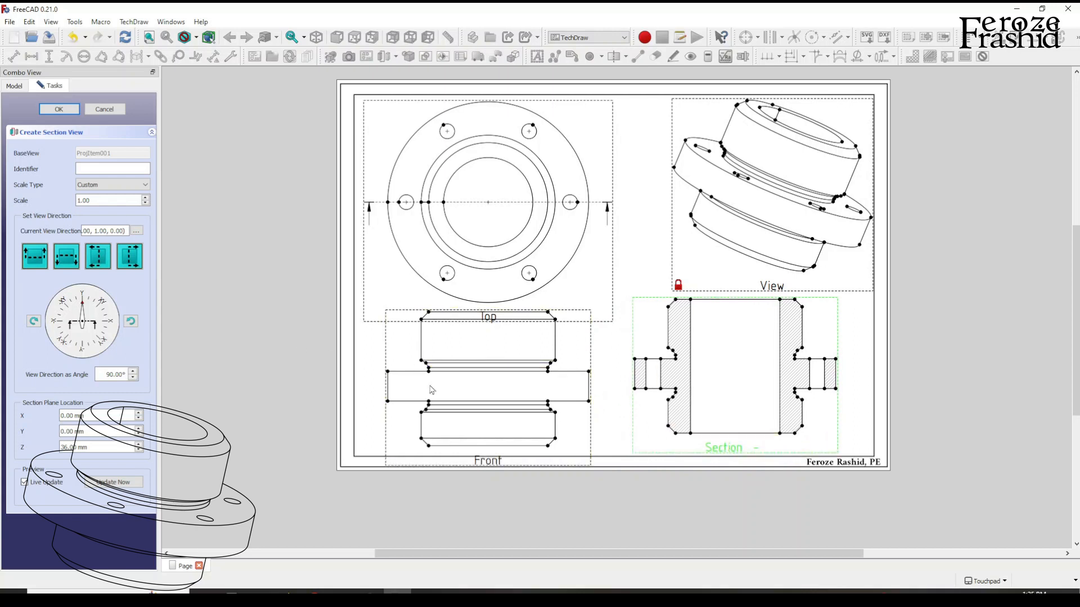
pyautogui.moveTo(723, 455)
pyautogui.mouseDown()
pyautogui.moveTo(681, 467)
pyautogui.moveTo(718, 466)
pyautogui.moveTo(681, 468)
pyautogui.moveTo(725, 468)
pyautogui.mouseUp()
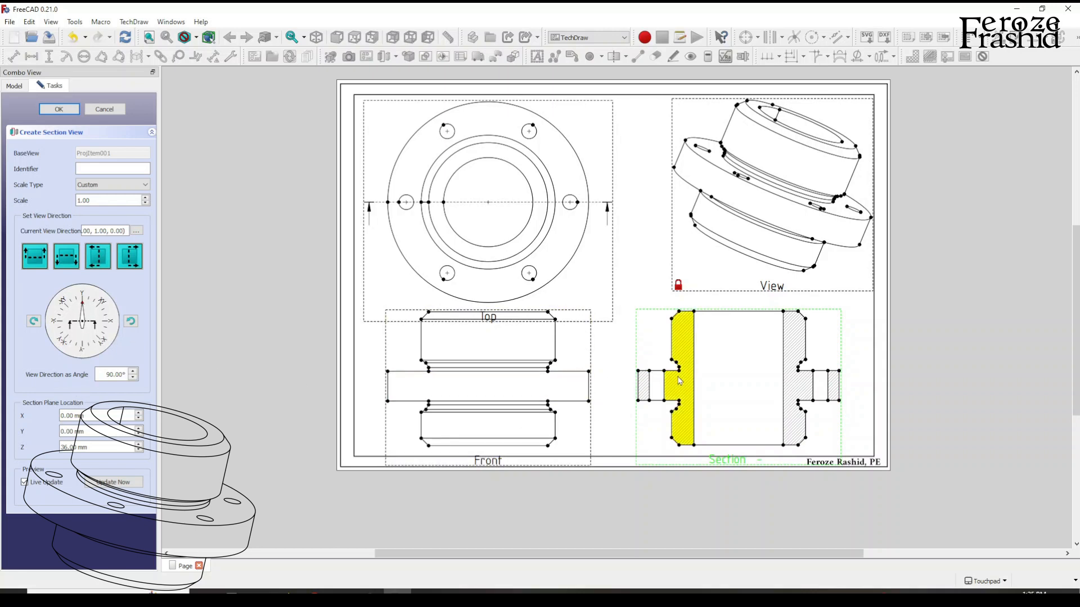
# Try a section view direction angle of 45°, restore it to 90° and accept the section view.
pyautogui.doubleClick(106, 375)
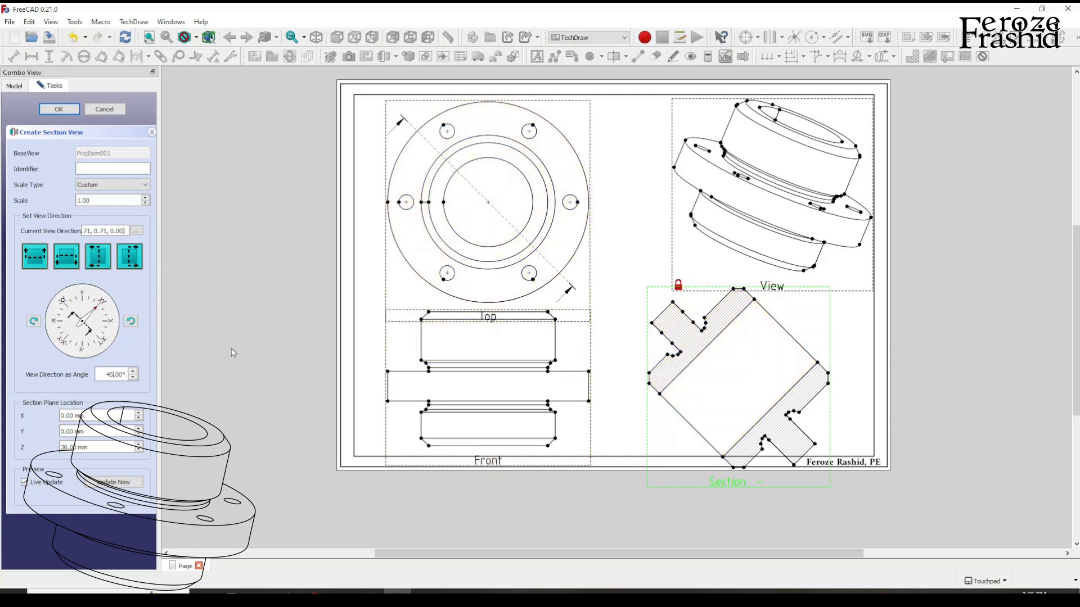
pyautogui.doubleClick(110, 375)
pyautogui.click(112, 415)
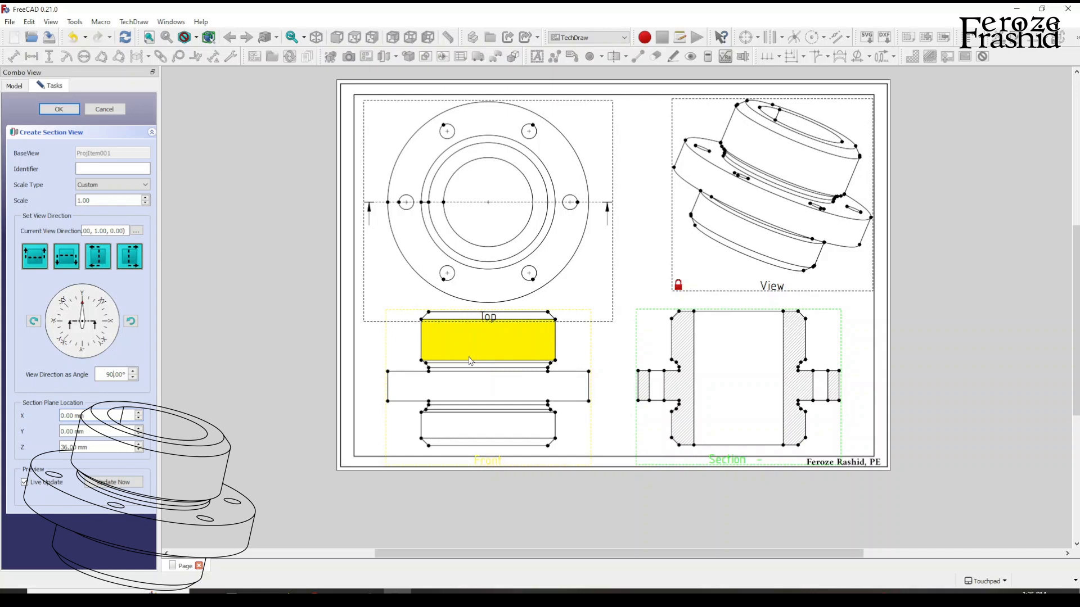
pyautogui.click(60, 110)
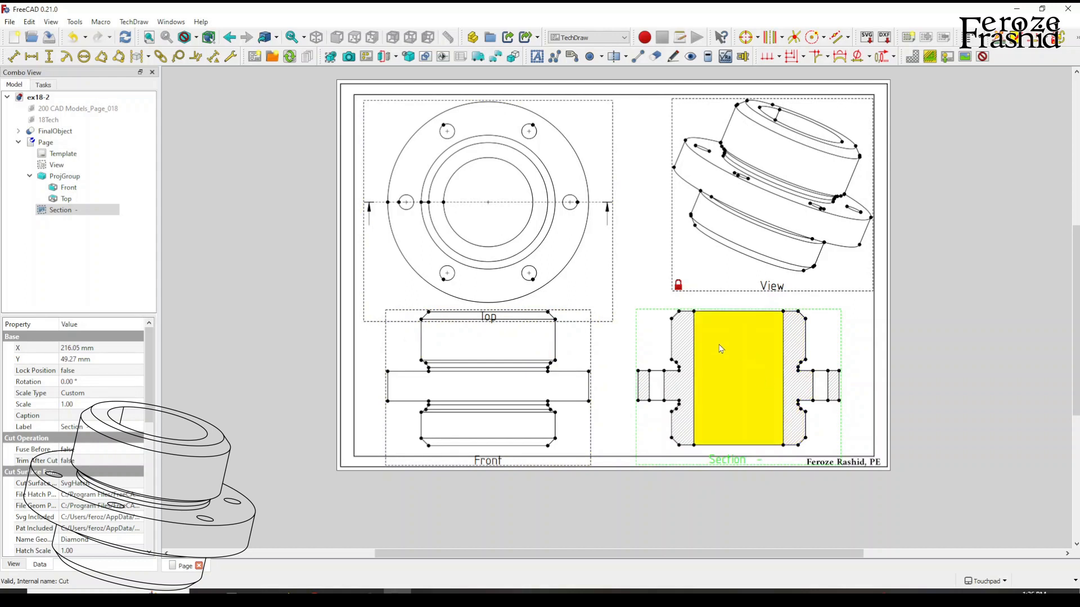
pyautogui.click(622, 336)
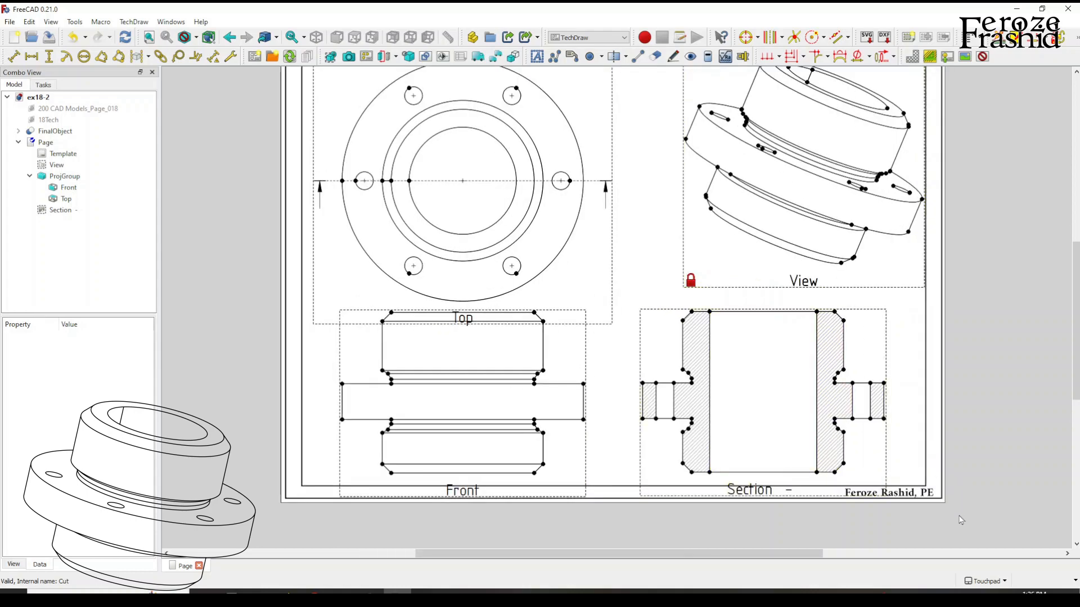
# Add a horizontal dimension to the bore's upper edge in the section view and place it just above the section.
pyautogui.scroll(3, 938, 501)
pyautogui.moveTo(906, 466); pyautogui.dragTo(747, 340, button='middle')
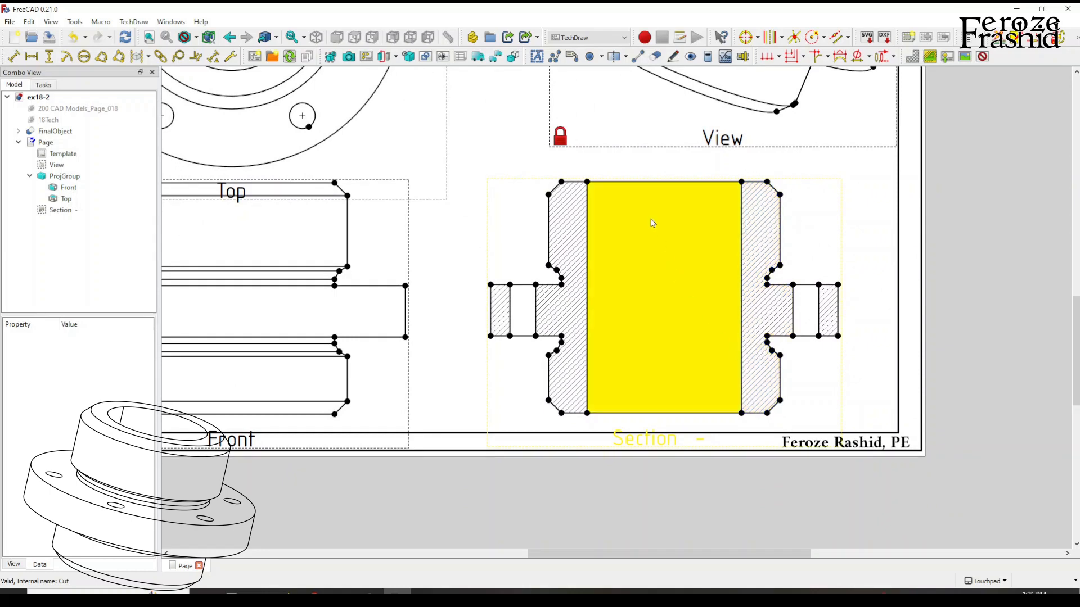
pyautogui.scroll(-2, 724, 359)
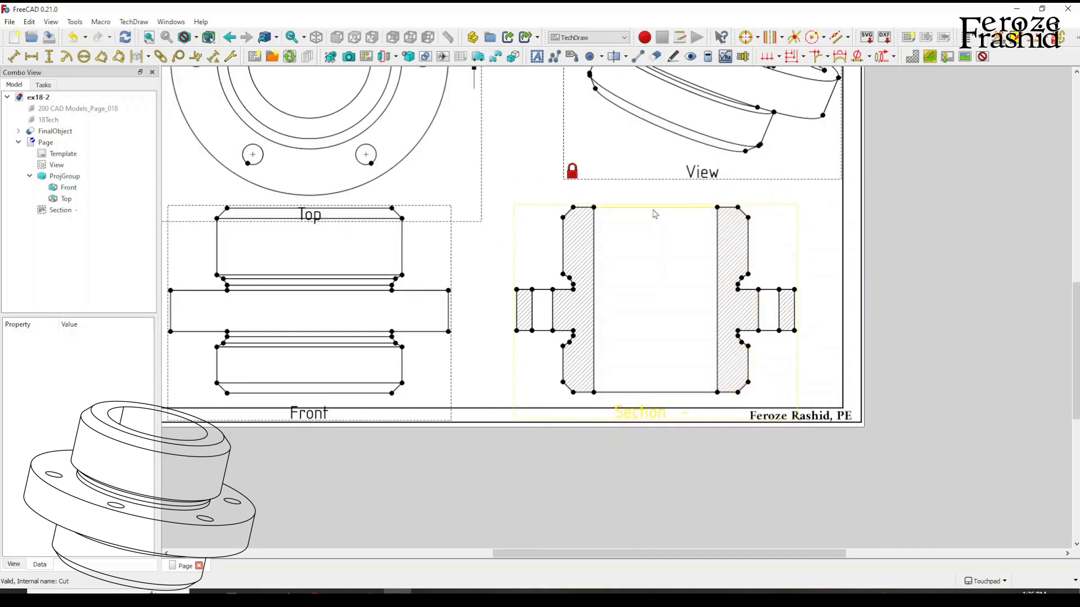
pyautogui.click(654, 209)
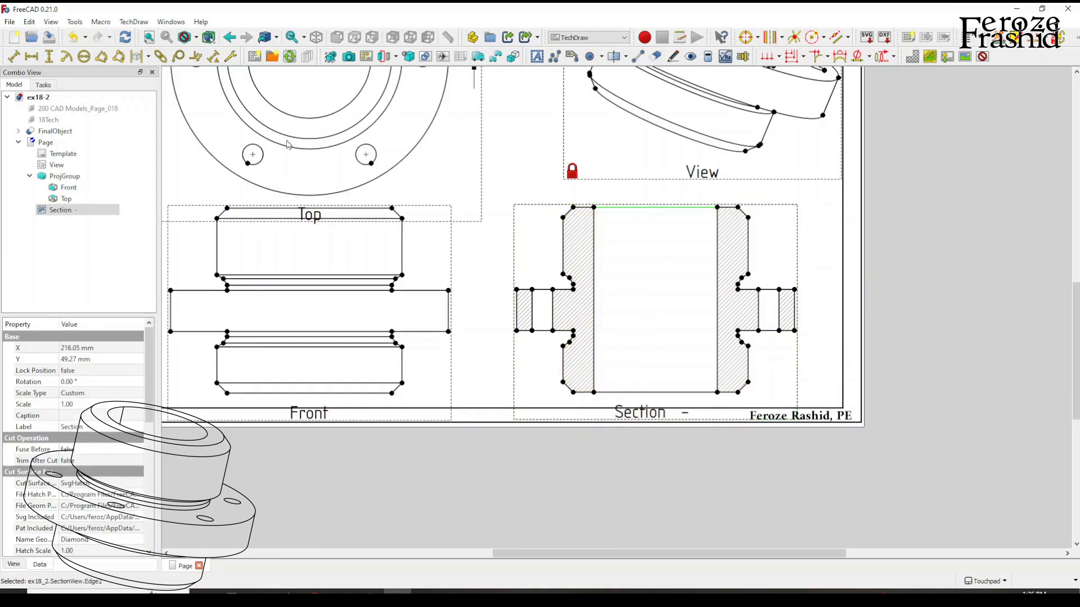
pyautogui.click(32, 56)
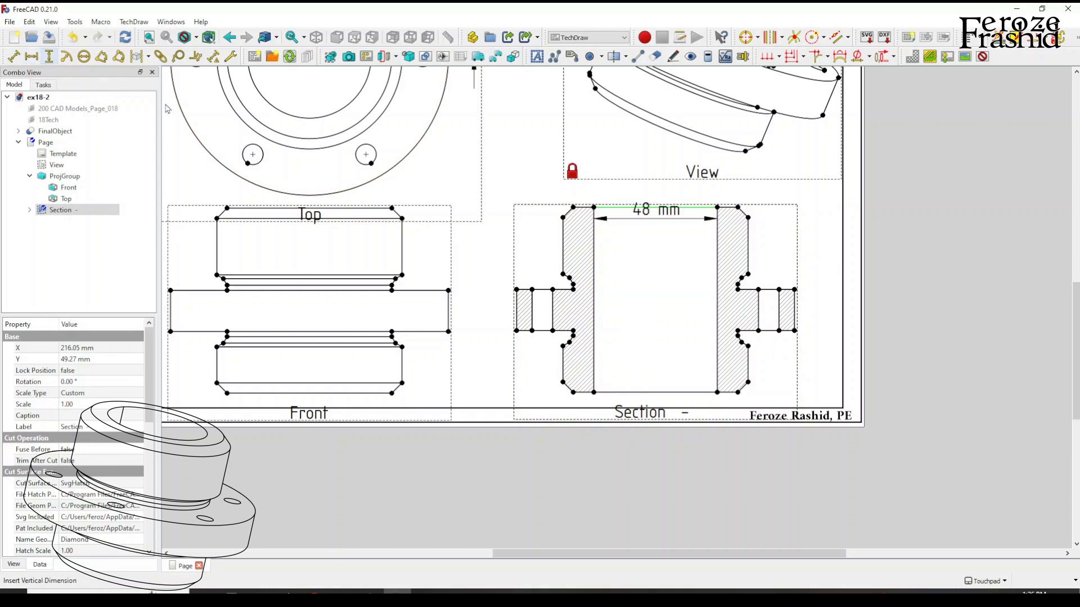
pyautogui.moveTo(652, 213); pyautogui.dragTo(653, 198)
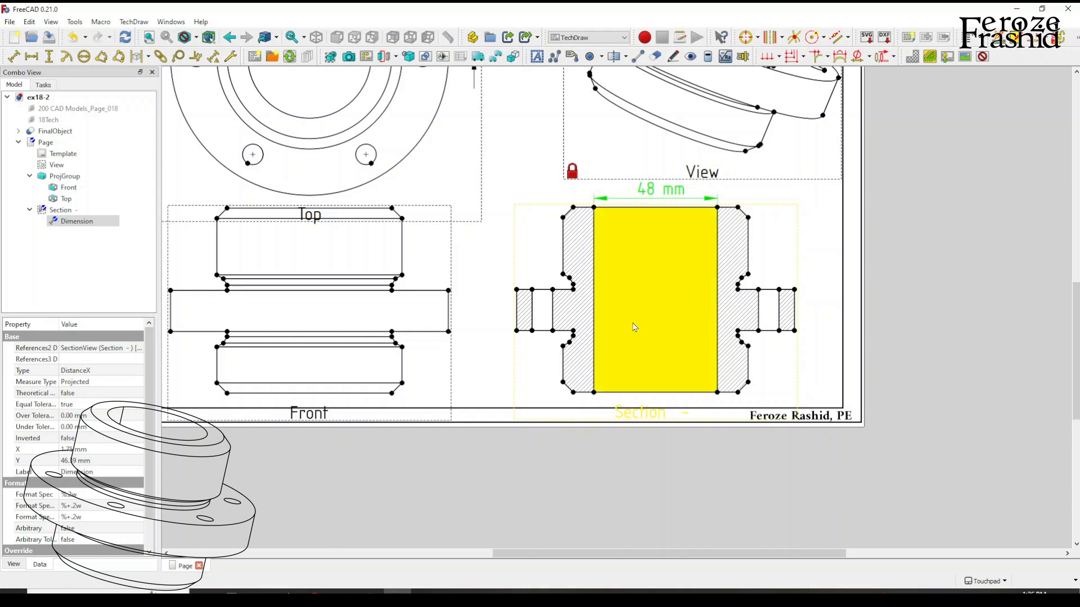
# Insert a Ø prefix on the bore width dimension.
pyautogui.scroll(-2, 634, 327)
pyautogui.scroll(-1, 652, 343)
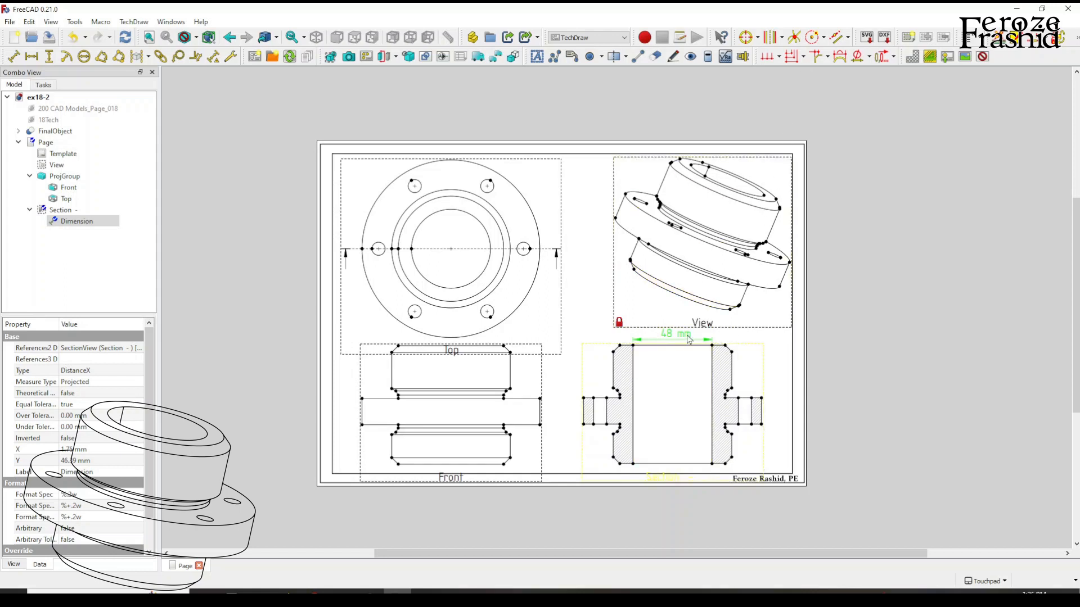
pyautogui.click(857, 58)
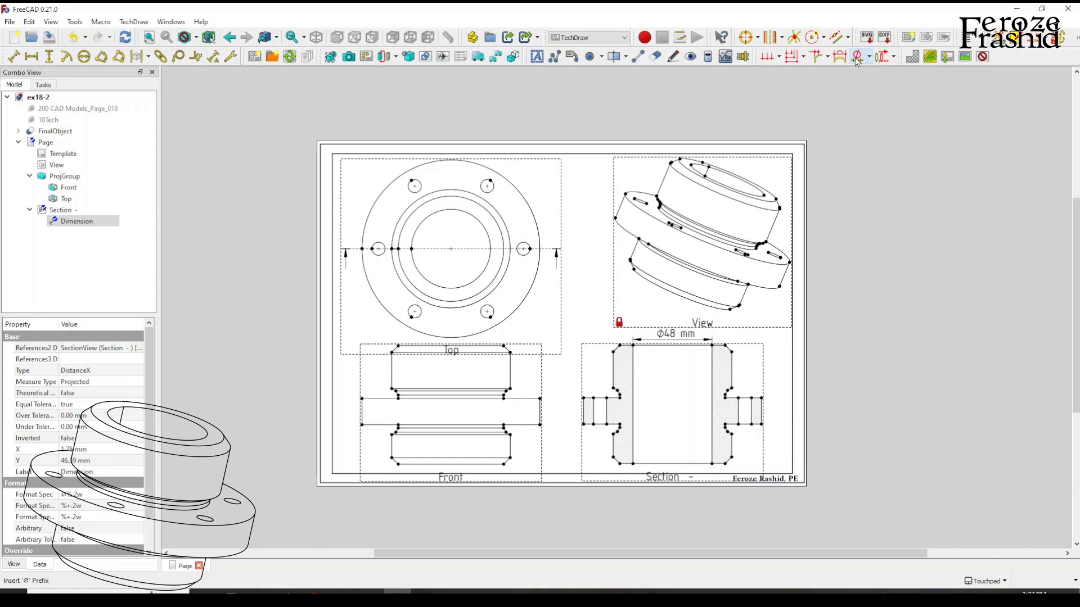
pyautogui.click(669, 336)
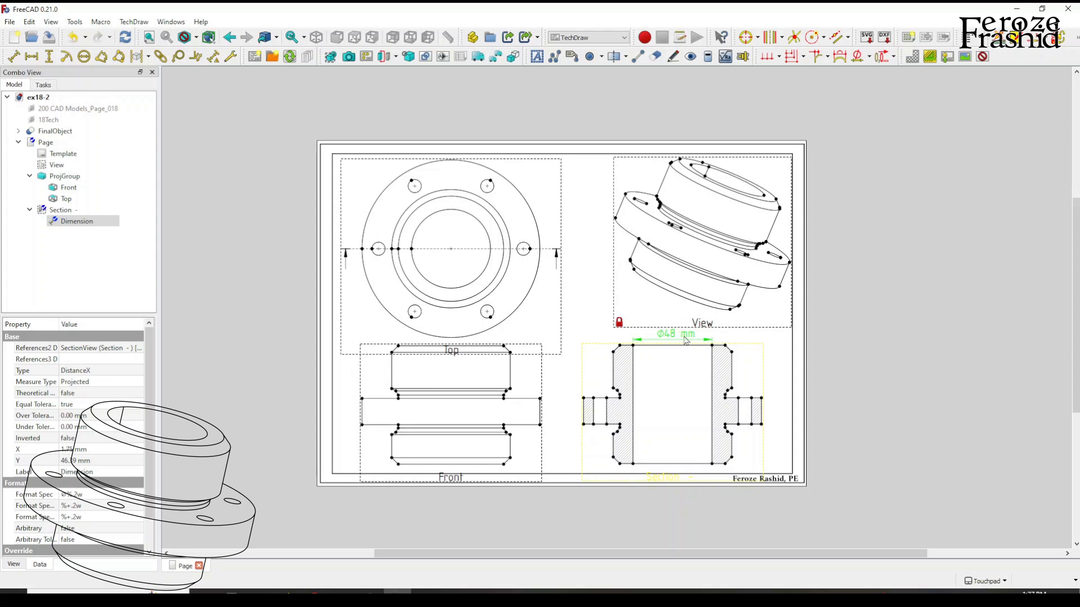
# Dimension the upper hub's outer width in the section view, place it above the bore dimension and add a Ø prefix.
pyautogui.click(614, 354)
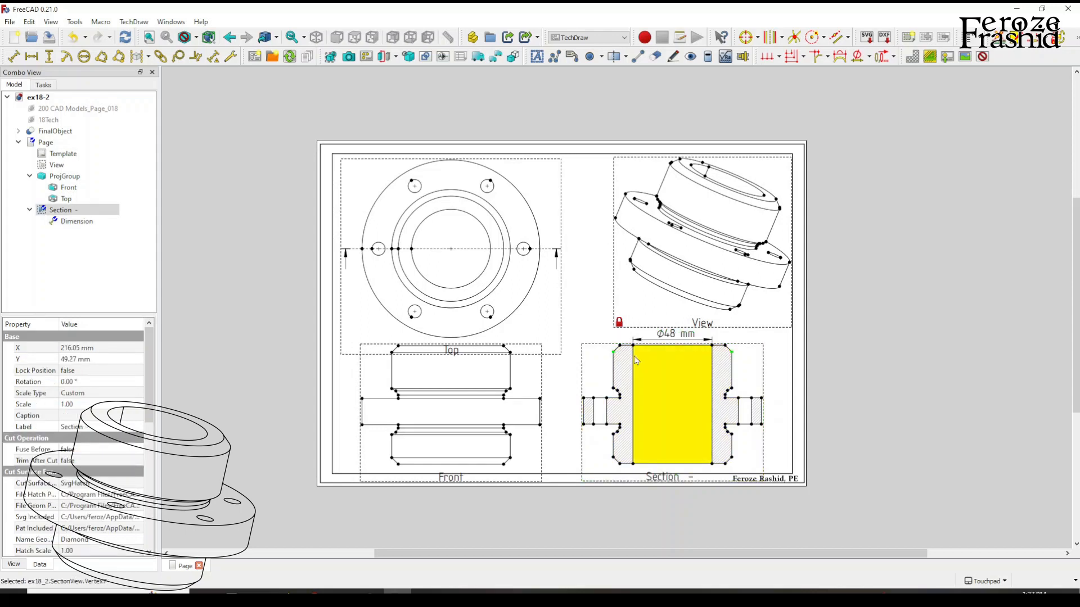
pyautogui.click(40, 60)
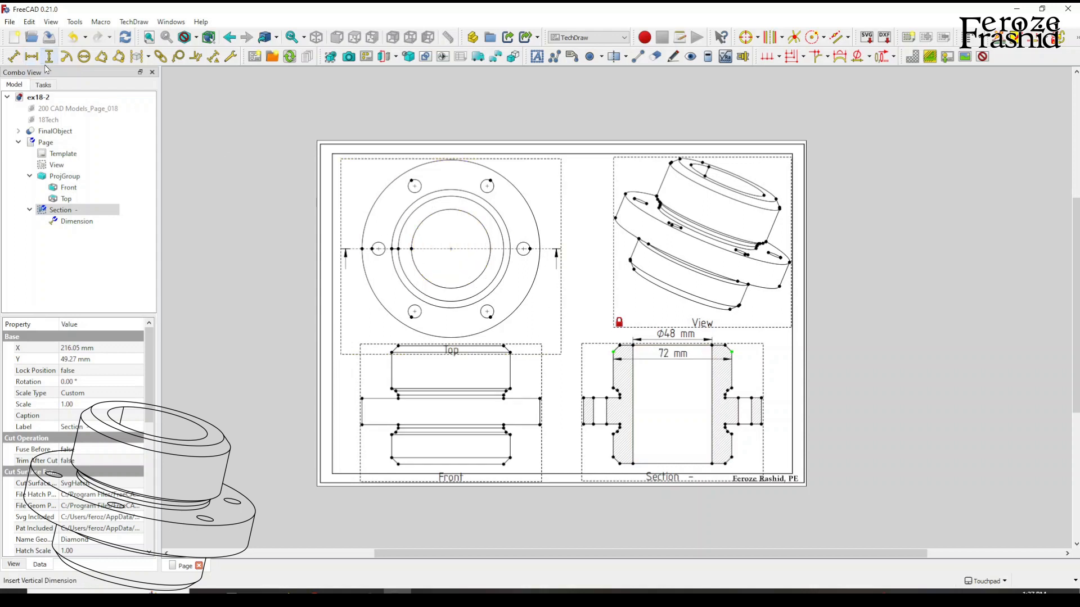
pyautogui.moveTo(675, 359); pyautogui.dragTo(676, 318)
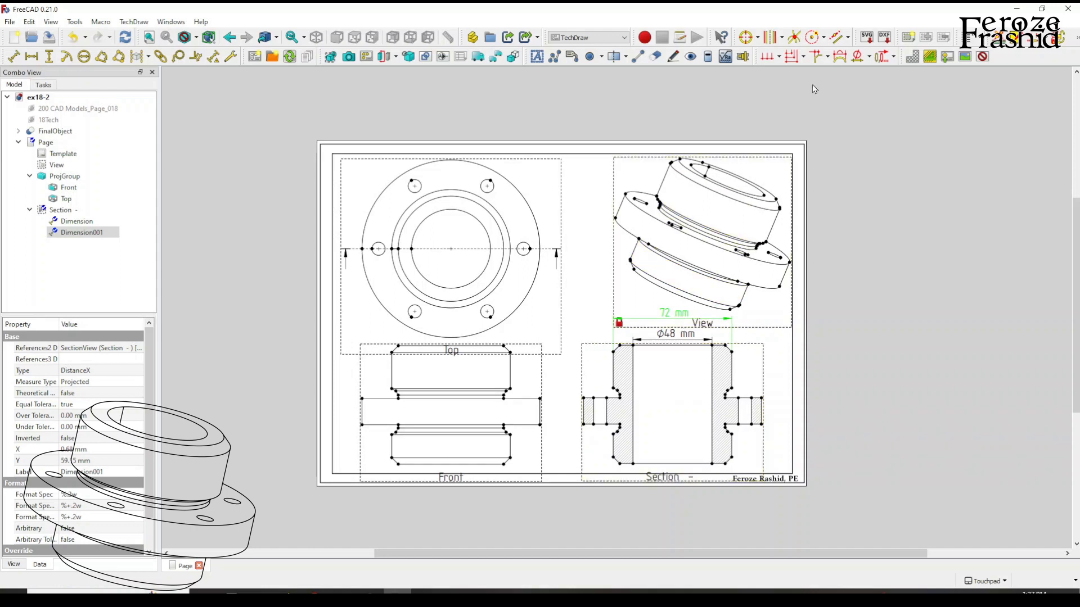
pyautogui.click(862, 59)
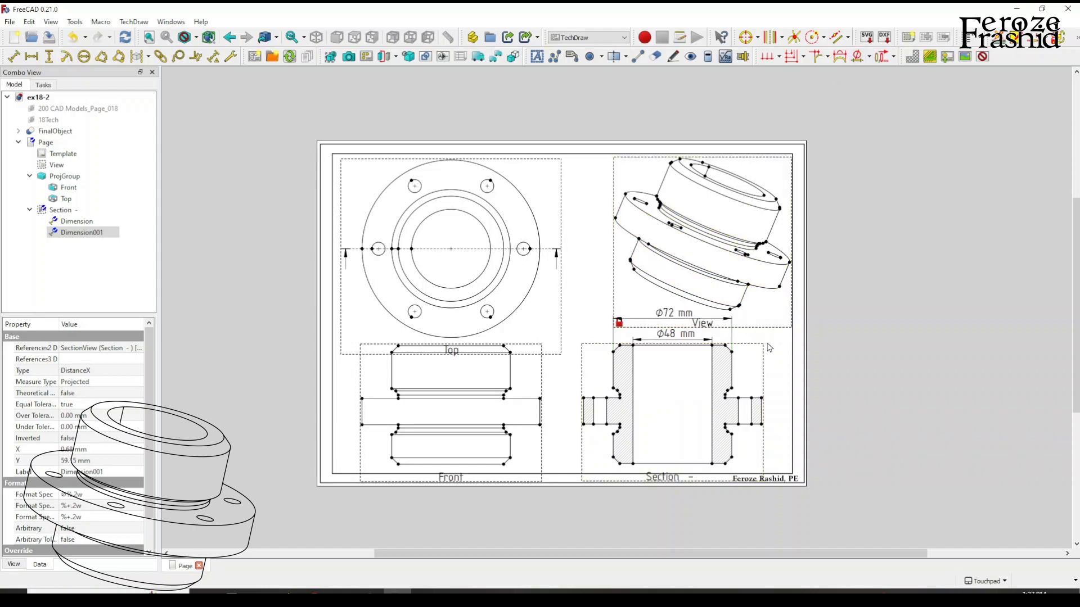
pyautogui.click(771, 354)
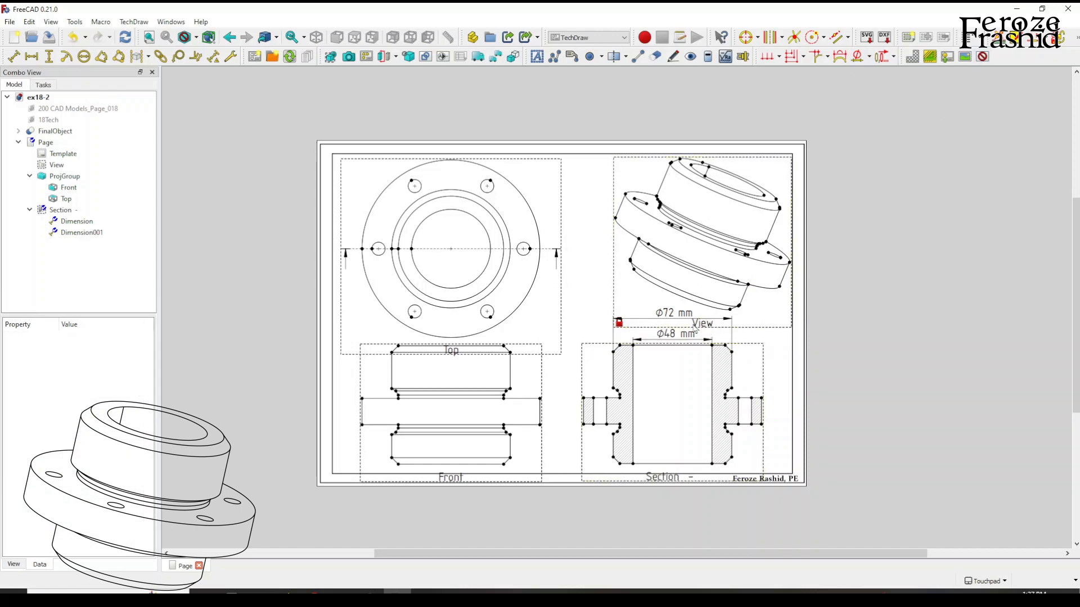
# Toggle the view frames off and on to check the layout, and move both diameter dimensions closer to the section view.
pyautogui.click(982, 57)
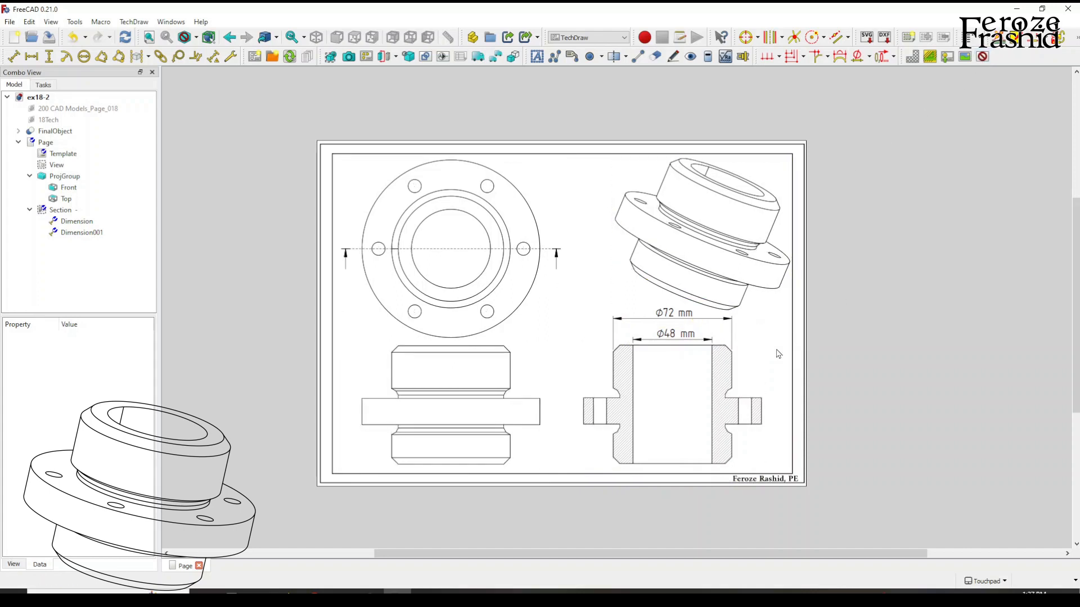
pyautogui.click(984, 57)
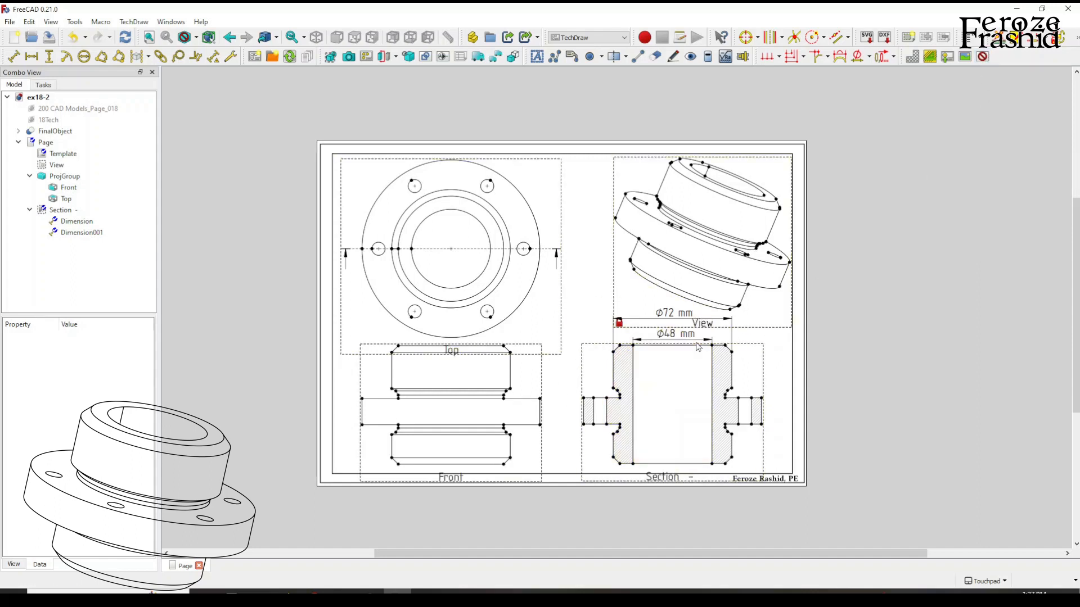
pyautogui.moveTo(678, 317); pyautogui.dragTo(678, 341)
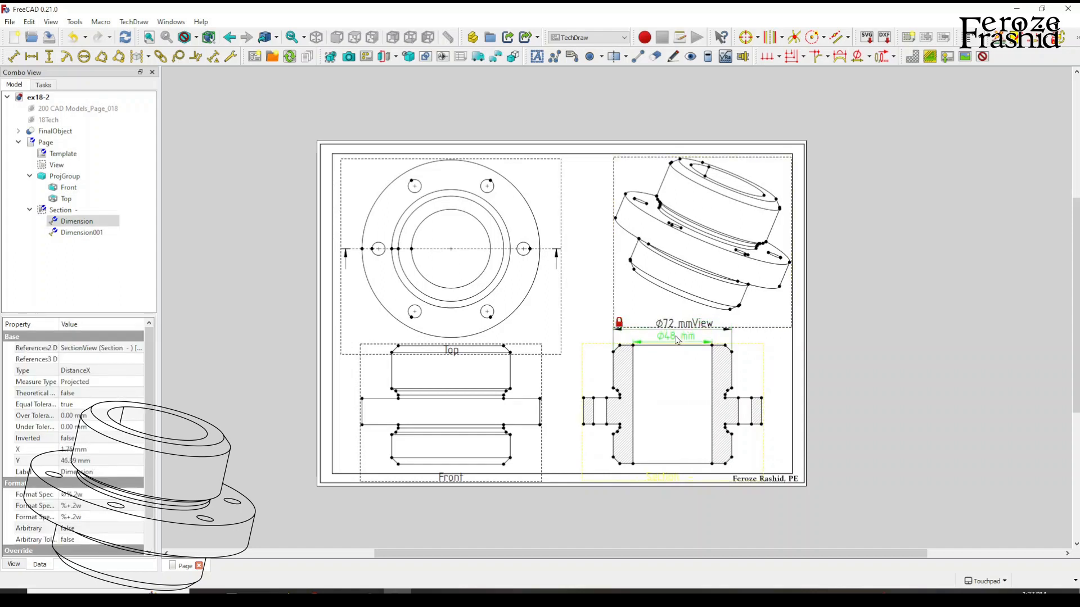
pyautogui.scroll(4, 678, 341)
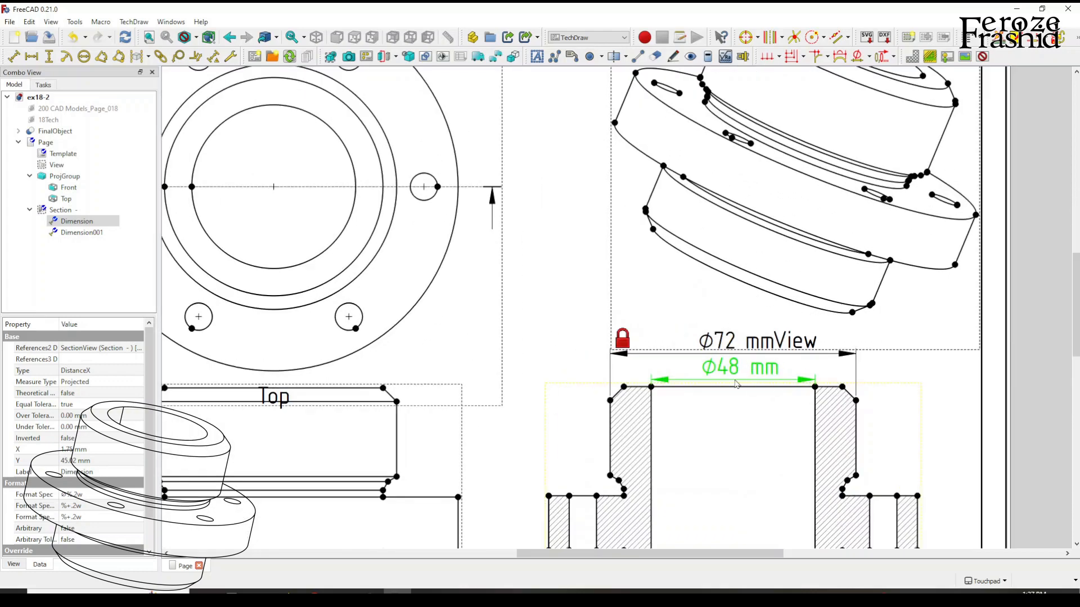
pyautogui.scroll(-1, 735, 384)
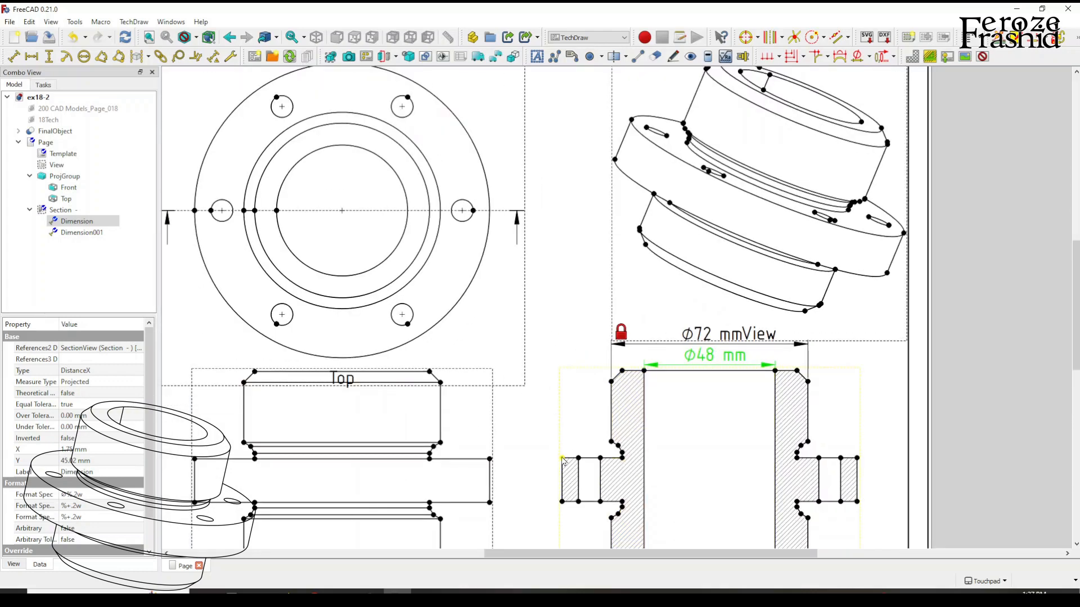
pyautogui.click(563, 459)
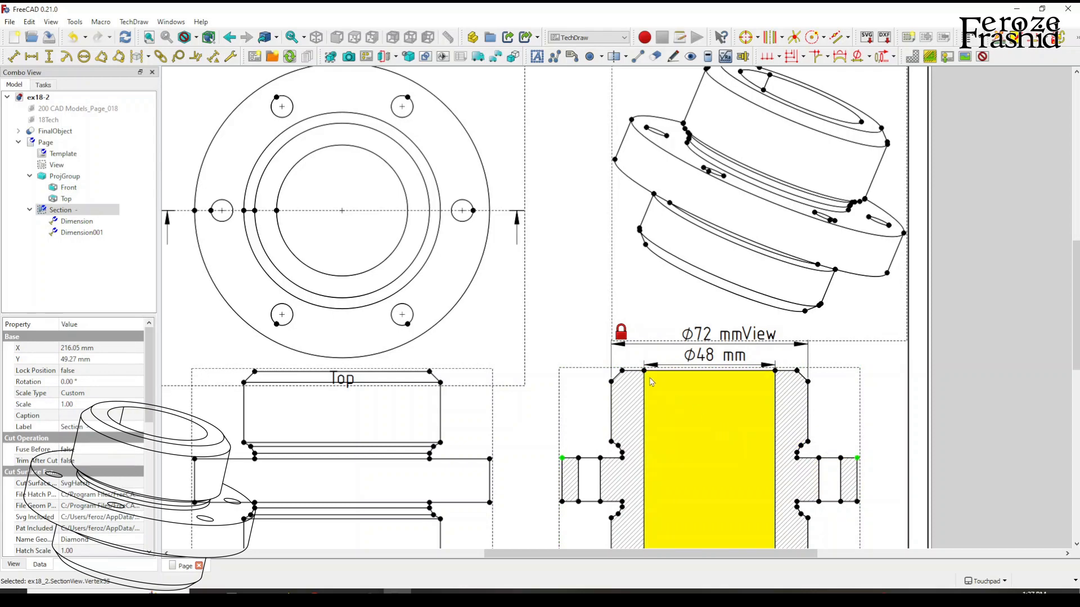
pyautogui.click(593, 321)
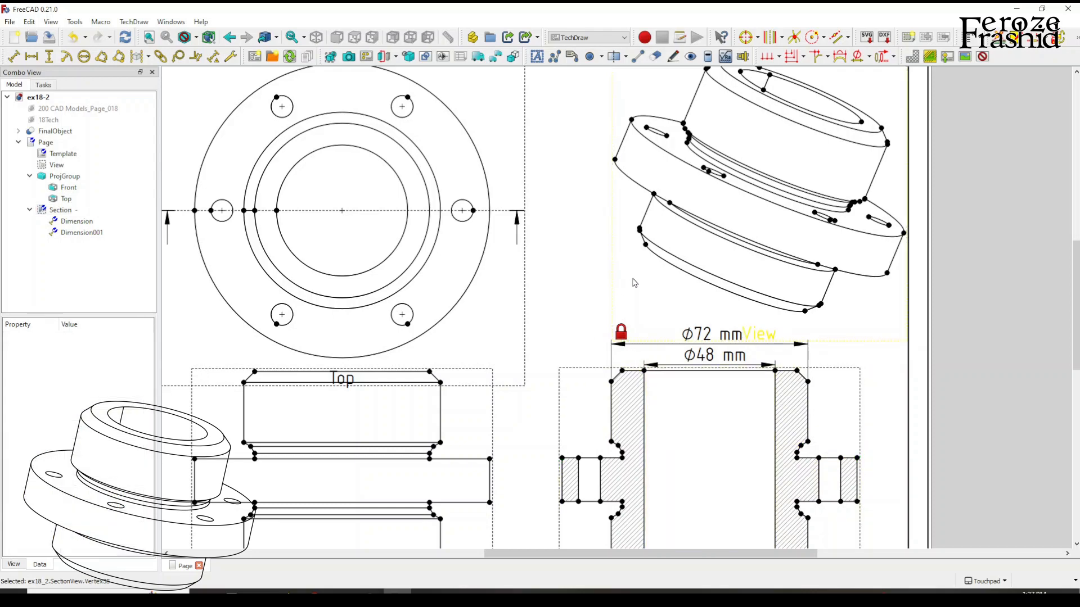
# Dimension the flange's overall width horizontally in the front view, place it within the flange outline and add a Ø prefix.
pyautogui.scroll(-2, 634, 283)
pyautogui.click(409, 453)
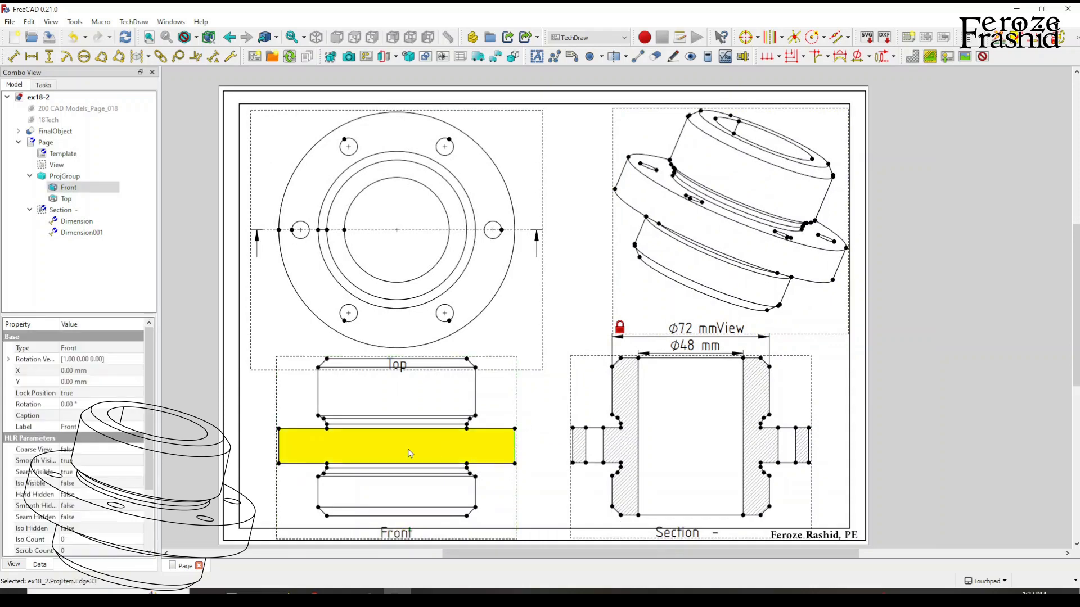
pyautogui.click(279, 447)
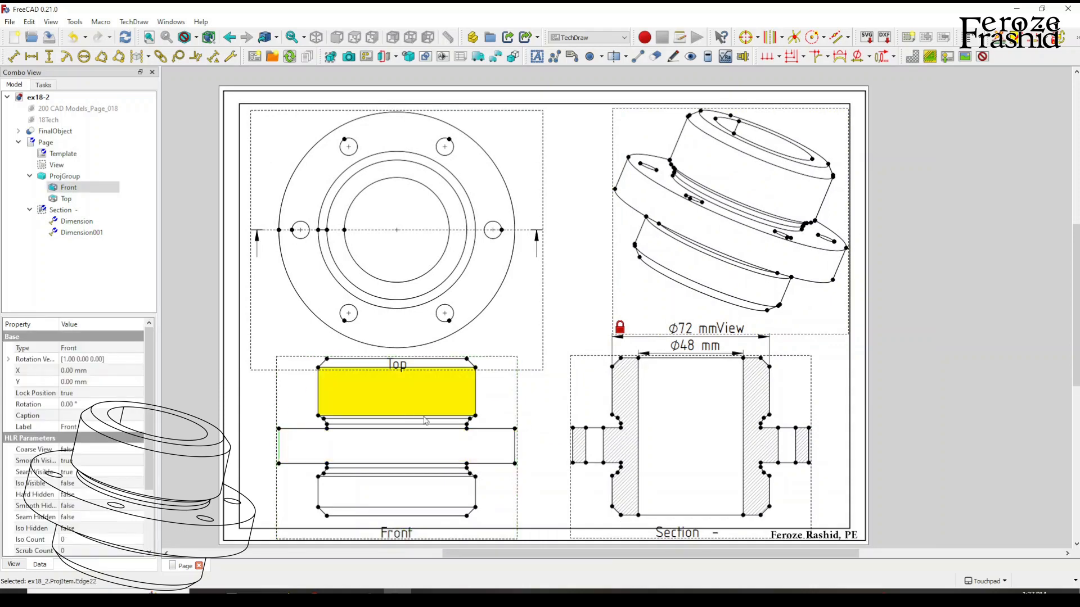
pyautogui.keyDown('ctrl'); pyautogui.click(516, 450); pyautogui.keyUp('ctrl')
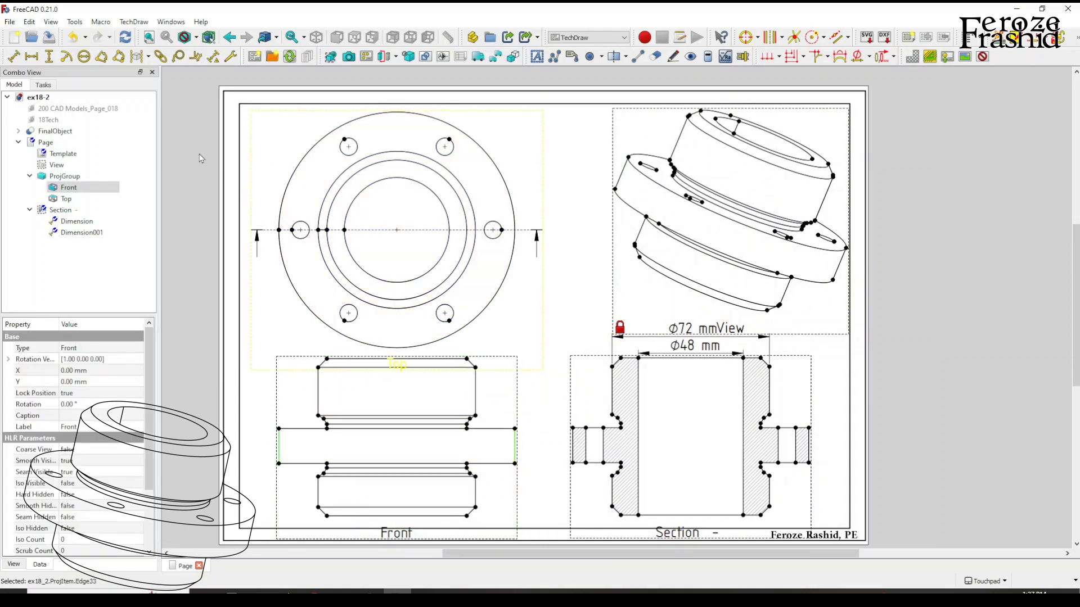
pyautogui.click(31, 56)
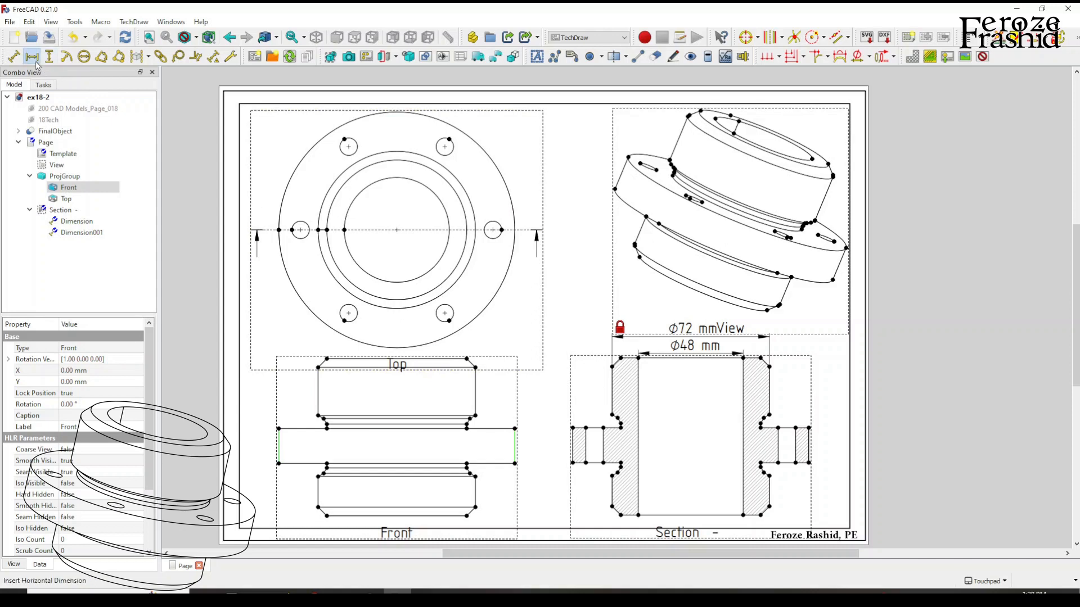
pyautogui.click(386, 442)
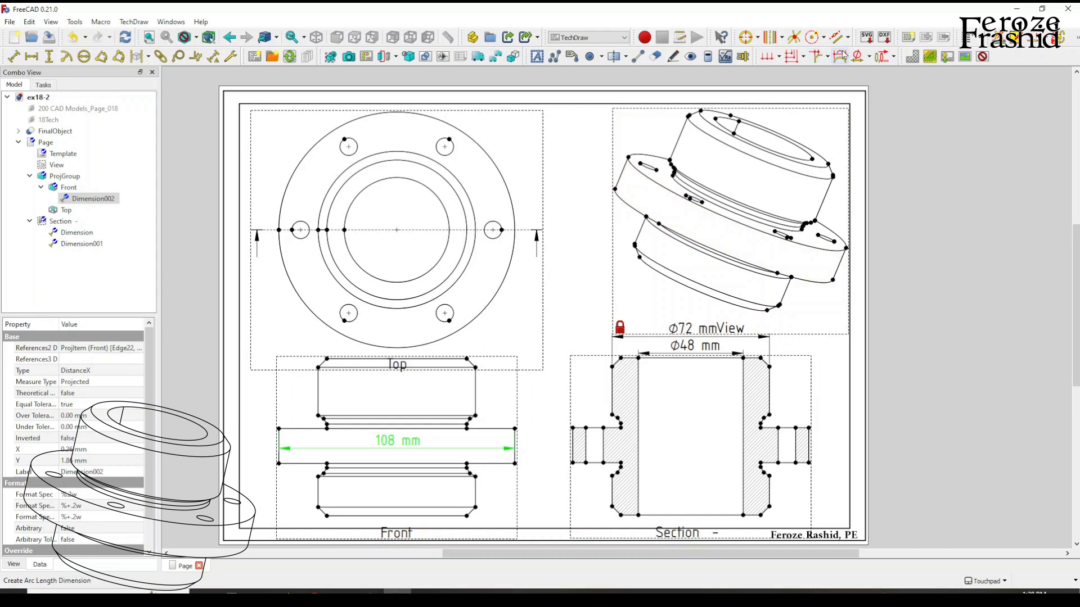
pyautogui.click(840, 56)
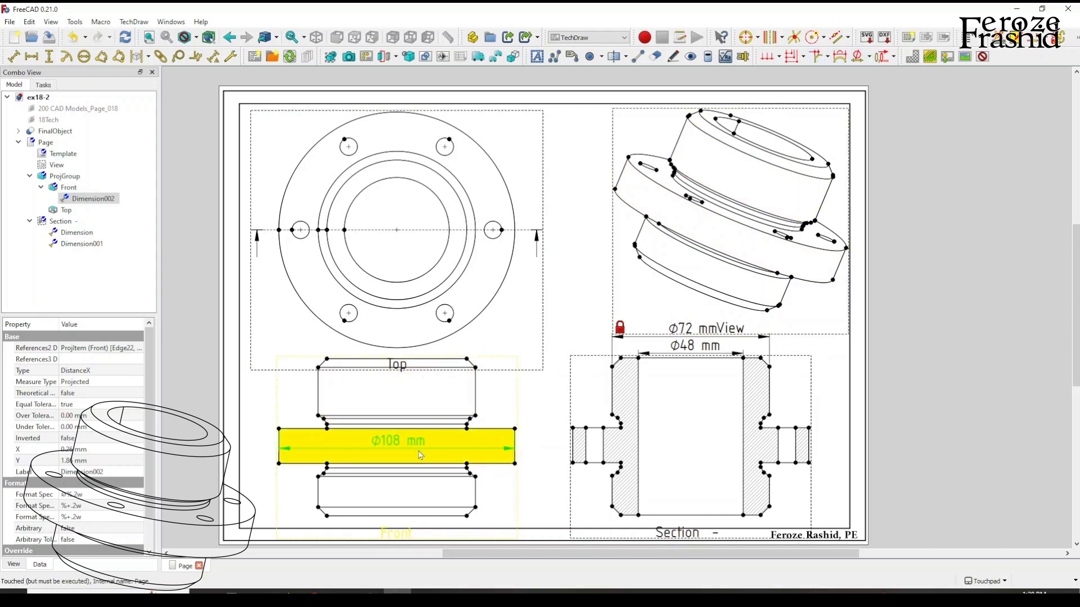
pyautogui.click(547, 455)
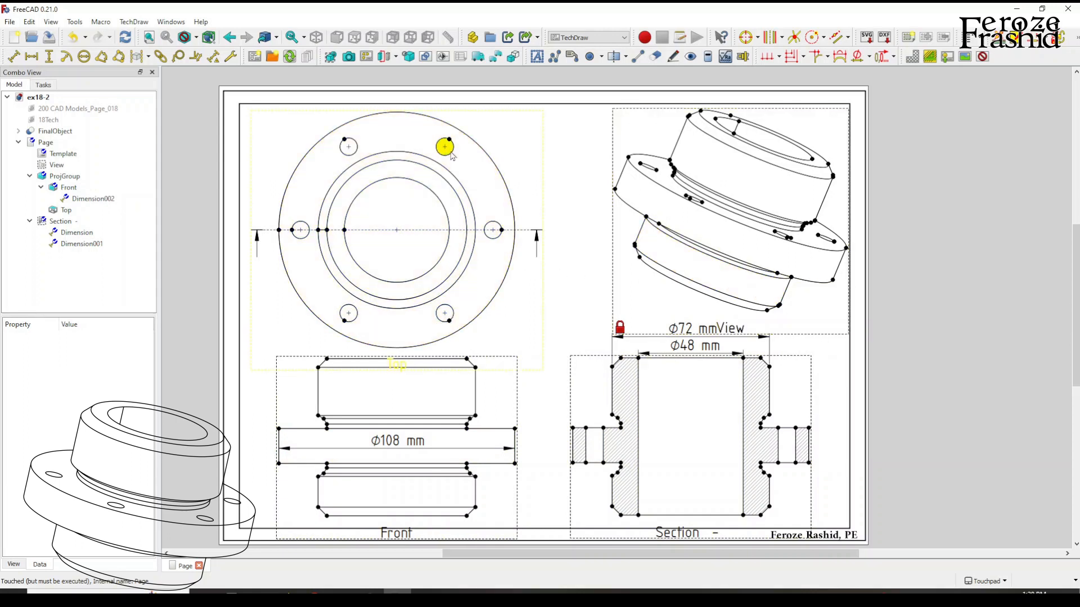
# Add a red DashDot vertical centerline between the two edges of the right-hand flange hole in the section view.
pyautogui.click(778, 450)
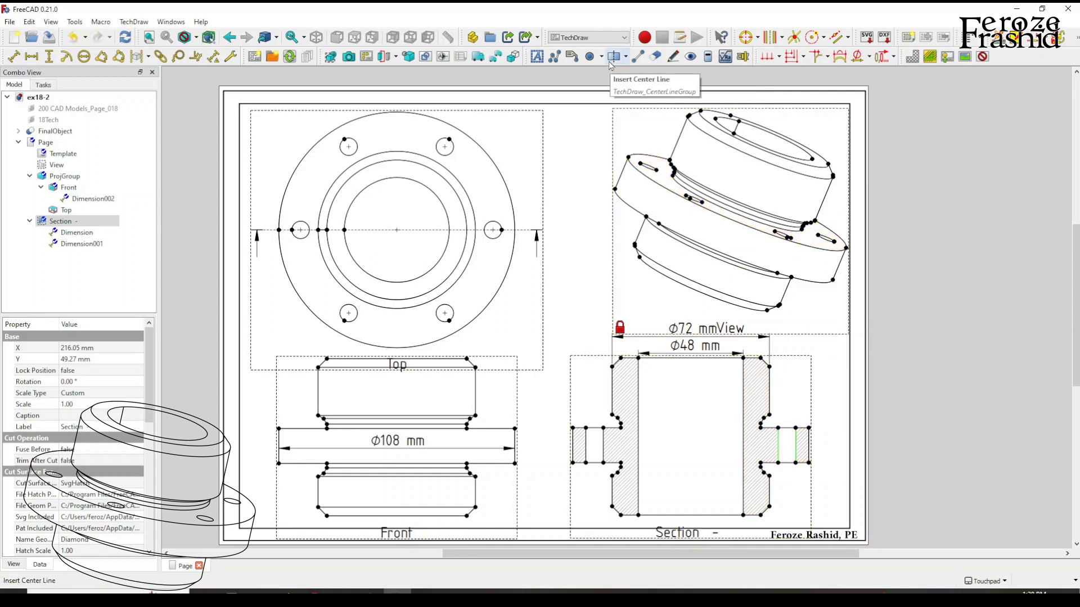
pyautogui.click(626, 57)
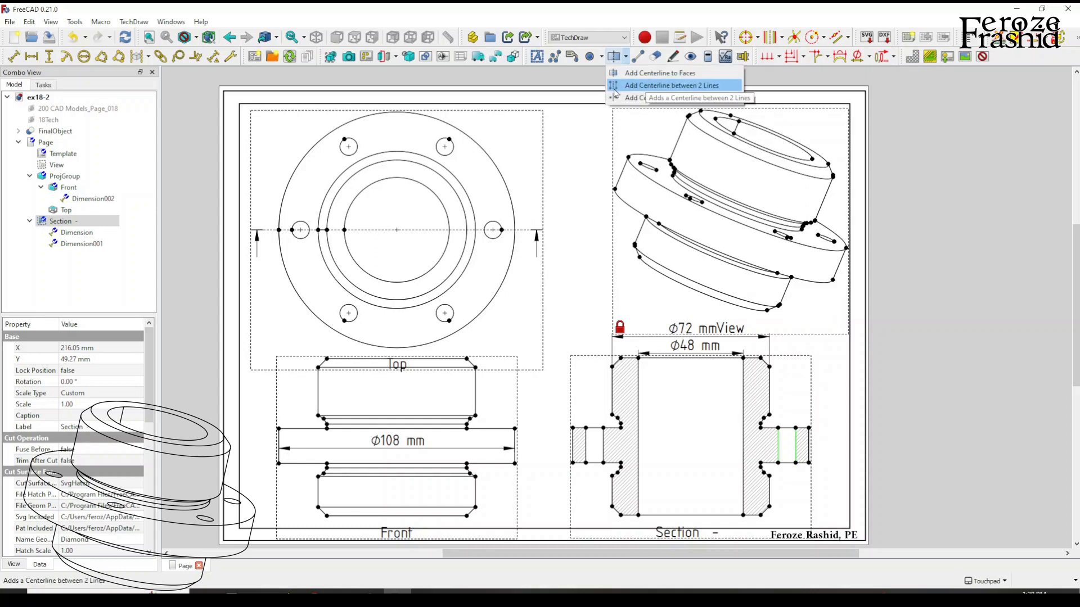
pyautogui.click(687, 89)
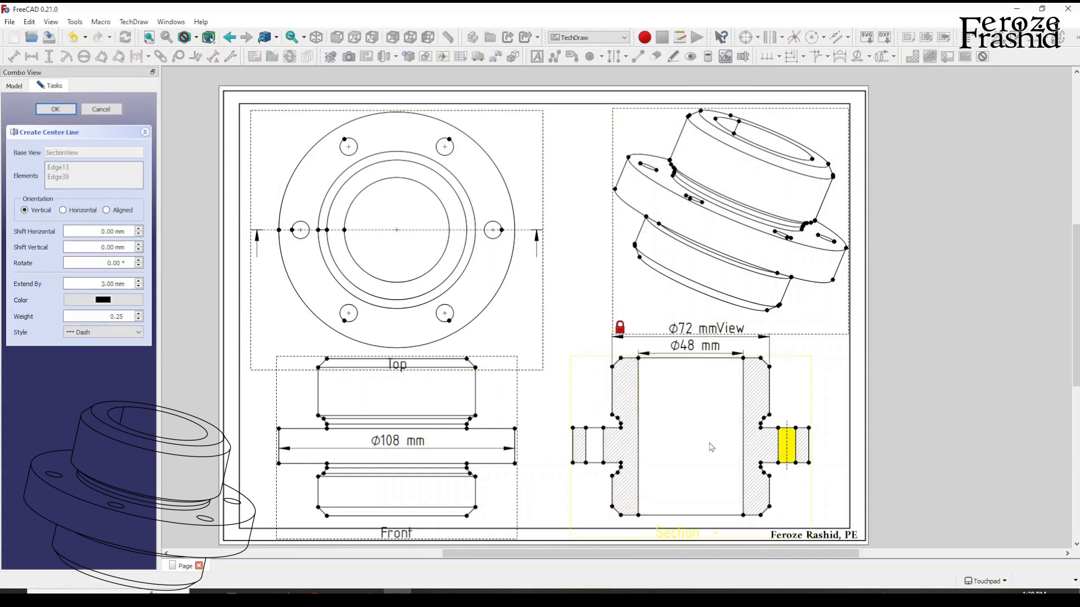
pyautogui.click(80, 335)
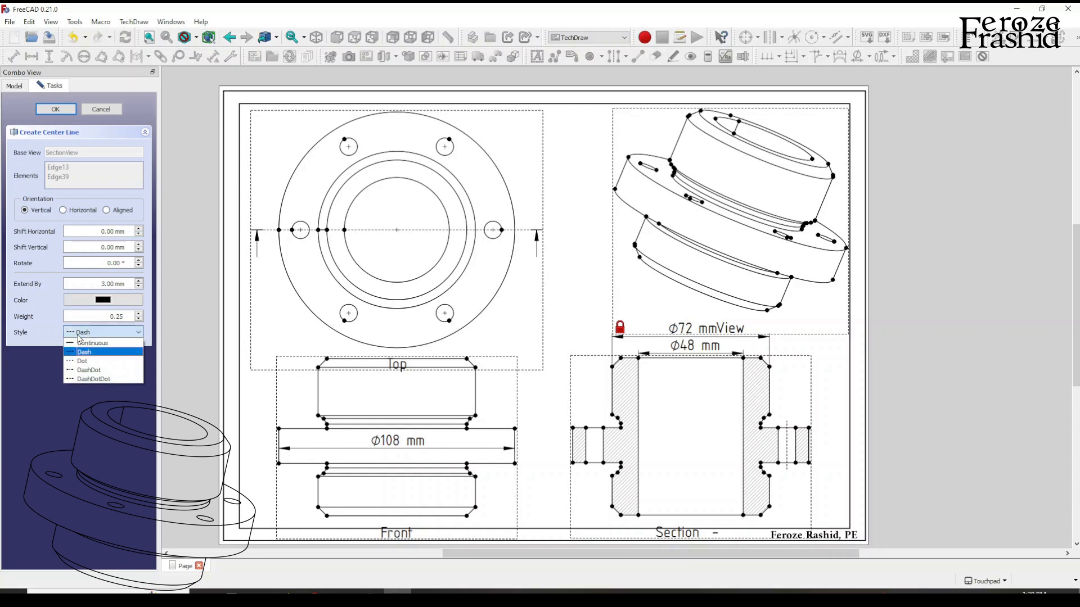
pyautogui.click(83, 372)
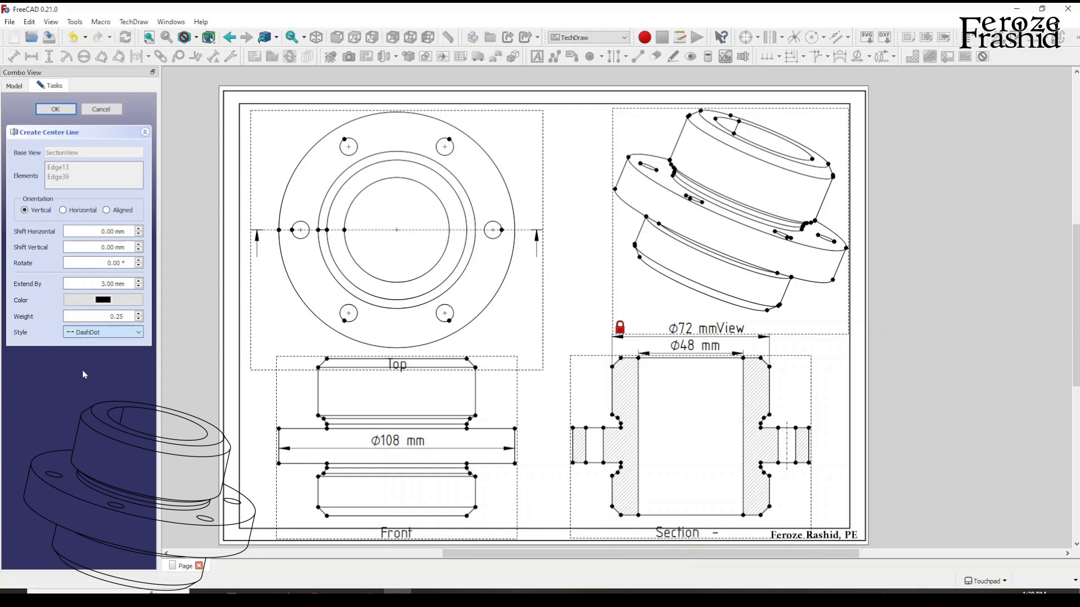
pyautogui.click(93, 335)
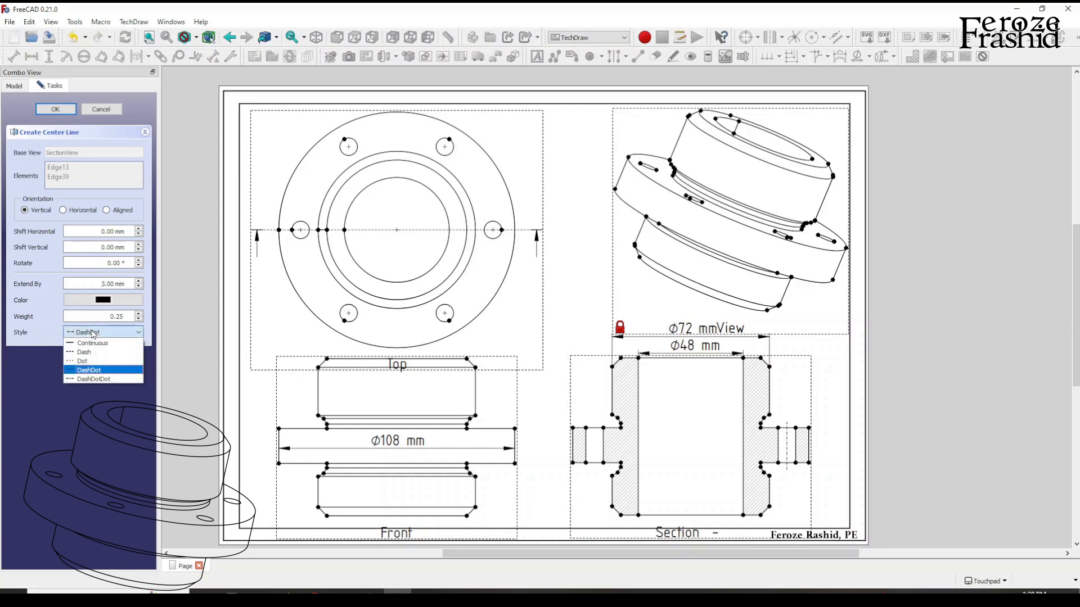
pyautogui.click(97, 304)
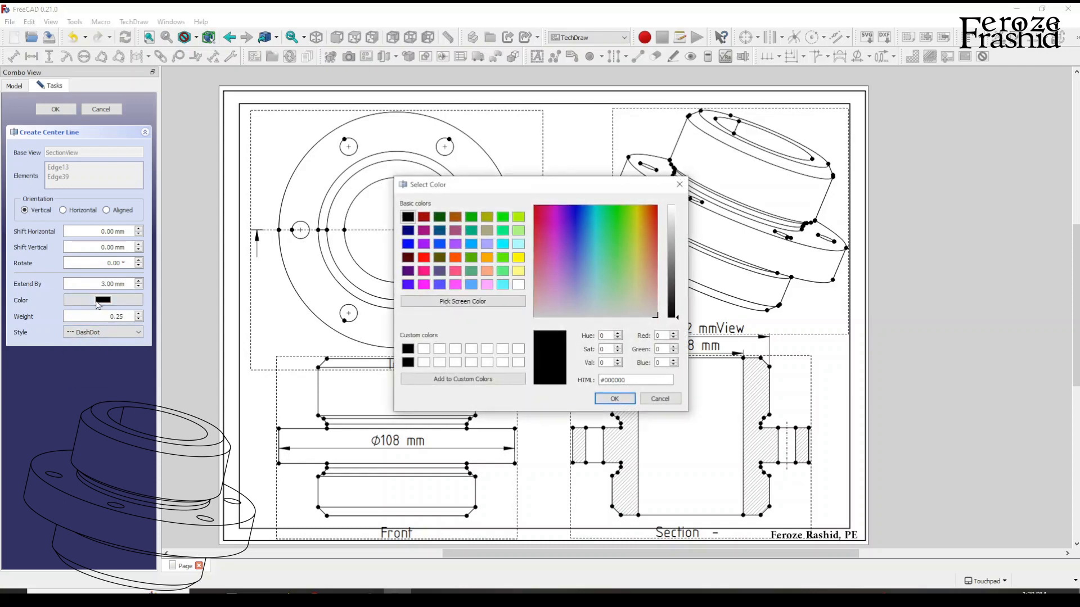
pyautogui.click(424, 259)
pyautogui.click(613, 398)
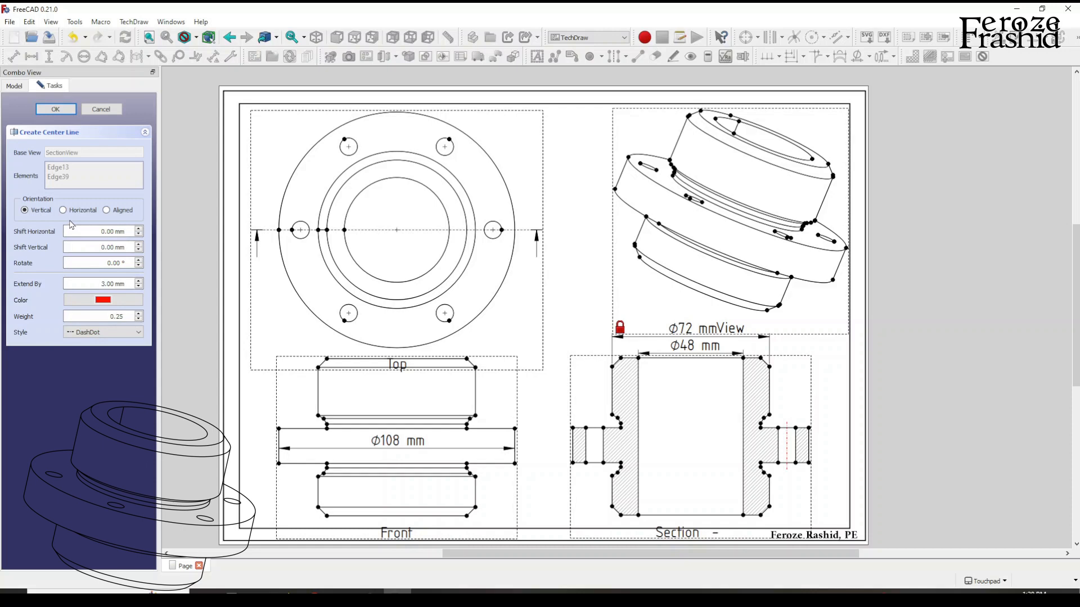
pyautogui.click(63, 112)
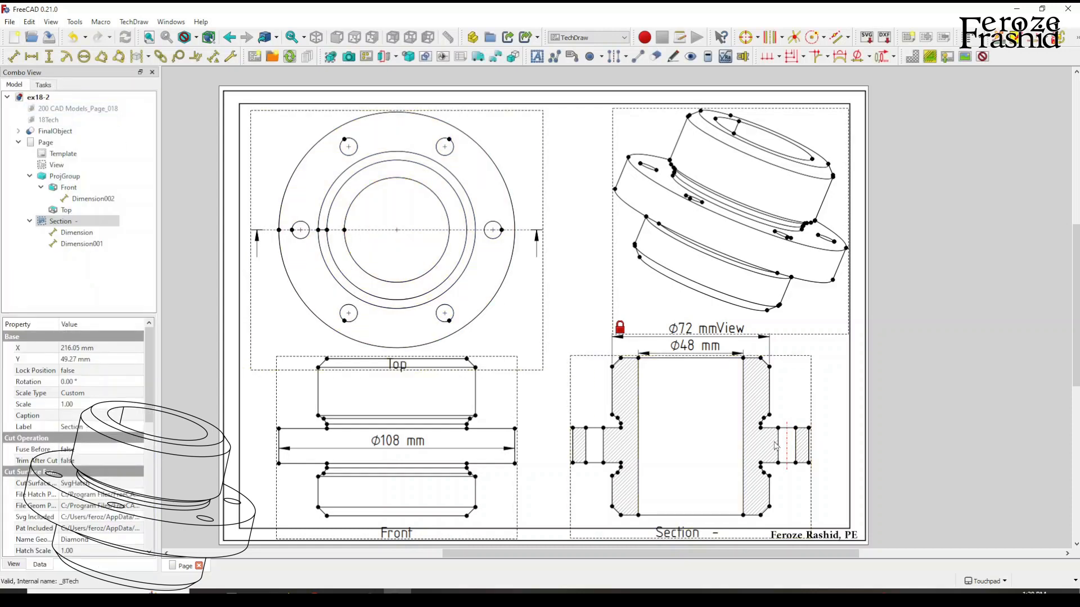
# Add a matching red DashDot vertical centerline between the edges of the left-hand flange hole in the section view.
pyautogui.click(595, 454)
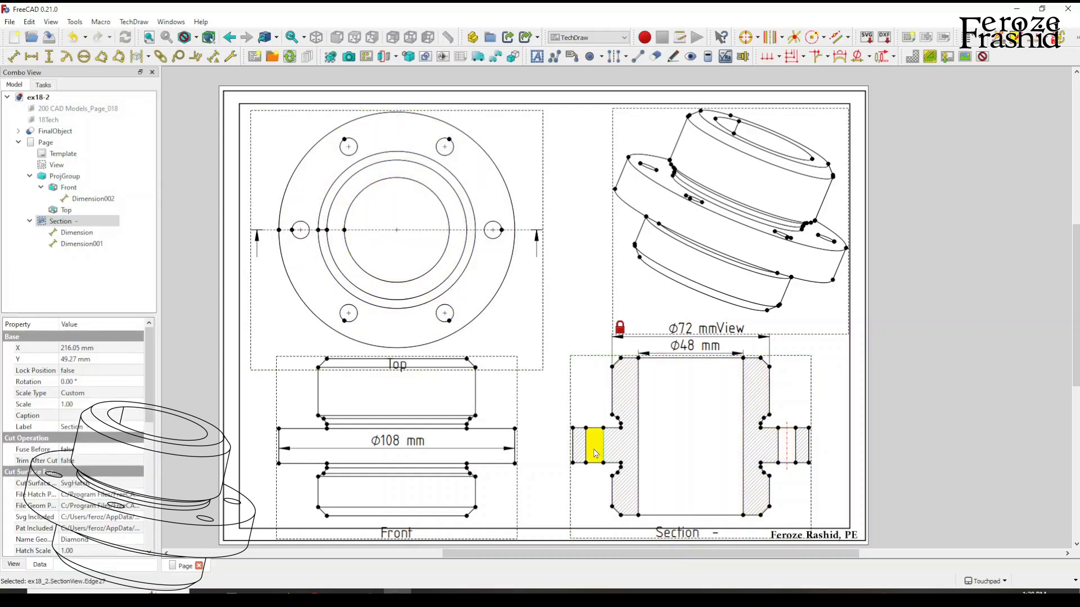
pyautogui.keyDown('ctrl'); pyautogui.click(586, 447); pyautogui.keyUp('ctrl')
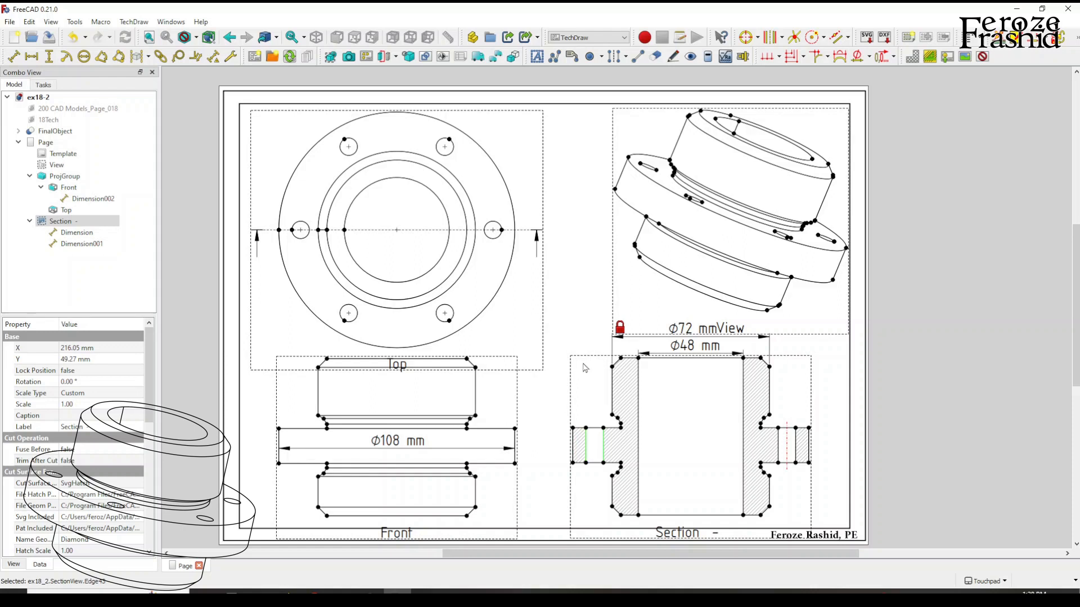
pyautogui.click(616, 57)
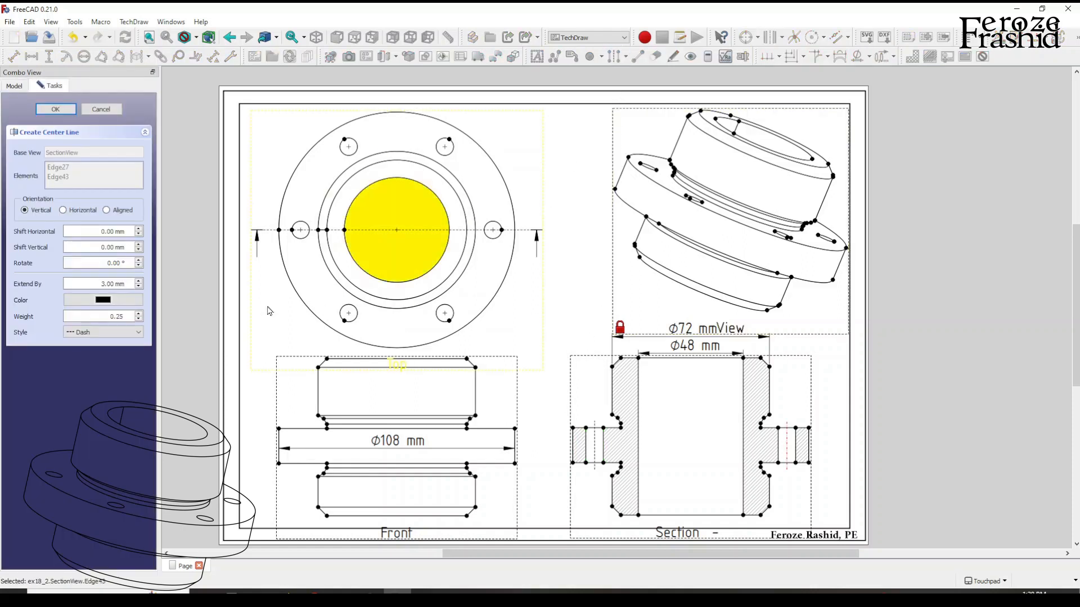
pyautogui.click(108, 333)
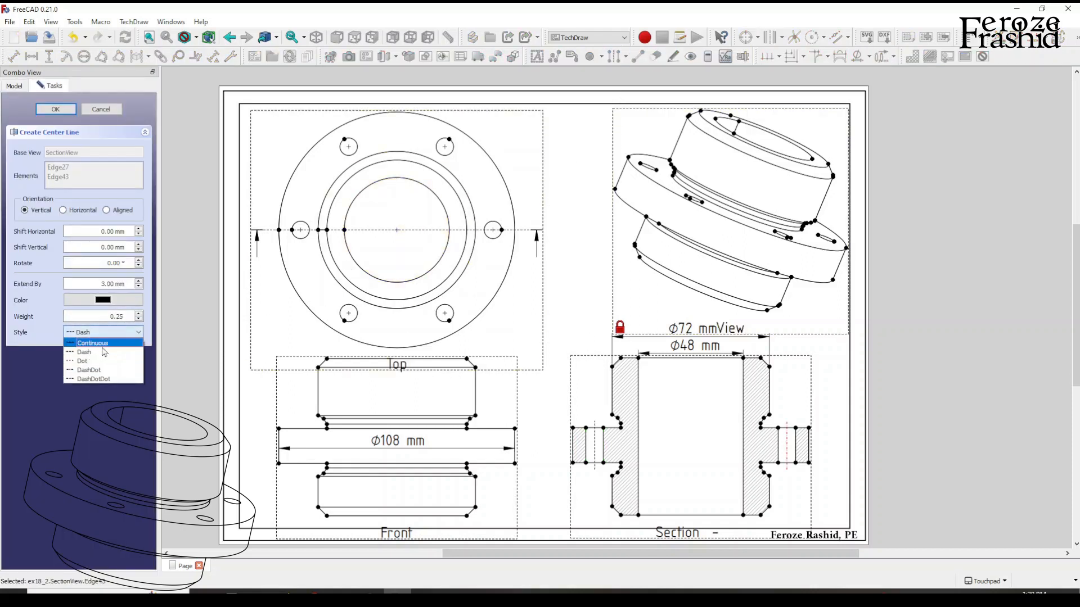
pyautogui.click(92, 371)
pyautogui.click(104, 300)
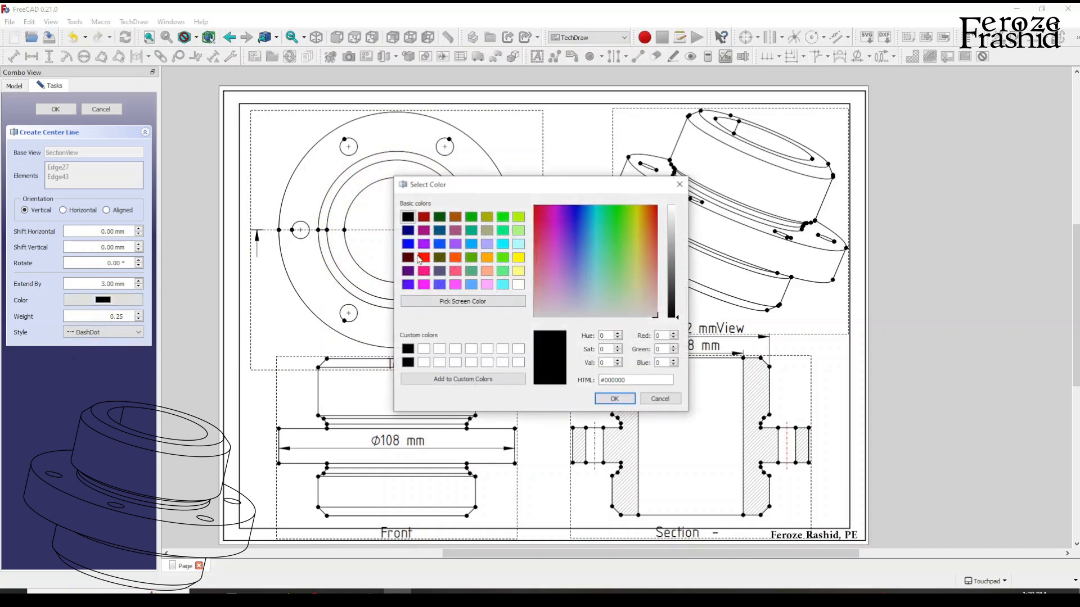
pyautogui.click(423, 257)
pyautogui.click(631, 400)
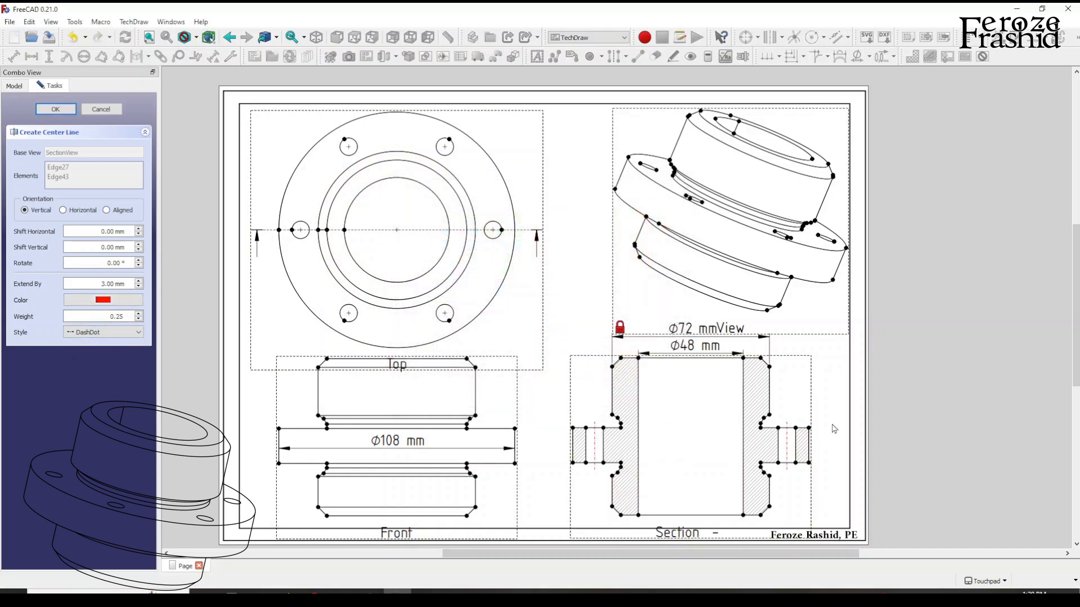
pyautogui.click(595, 431)
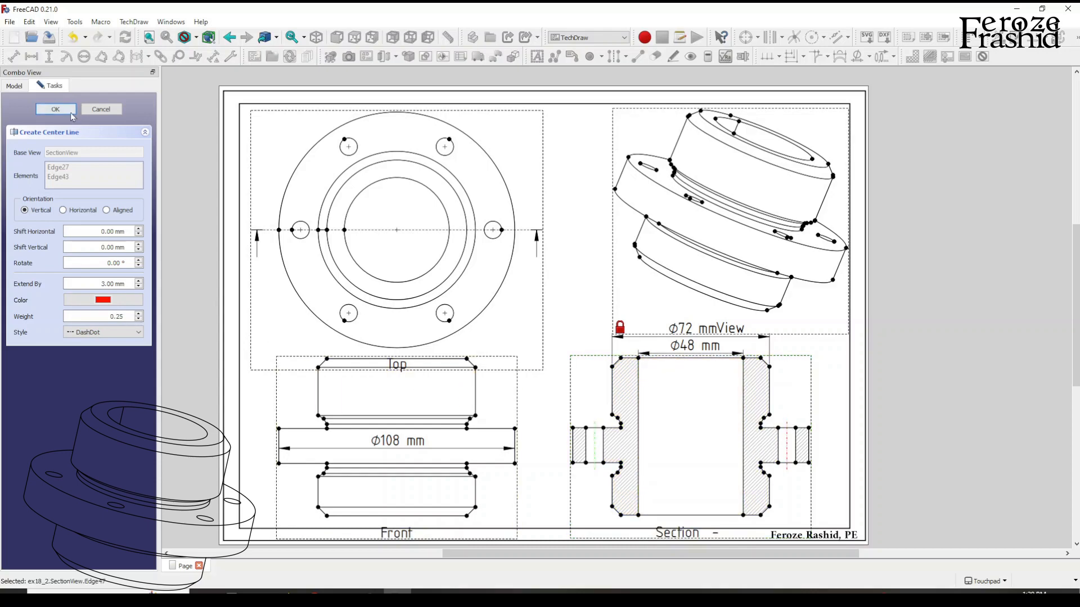
pyautogui.click(56, 108)
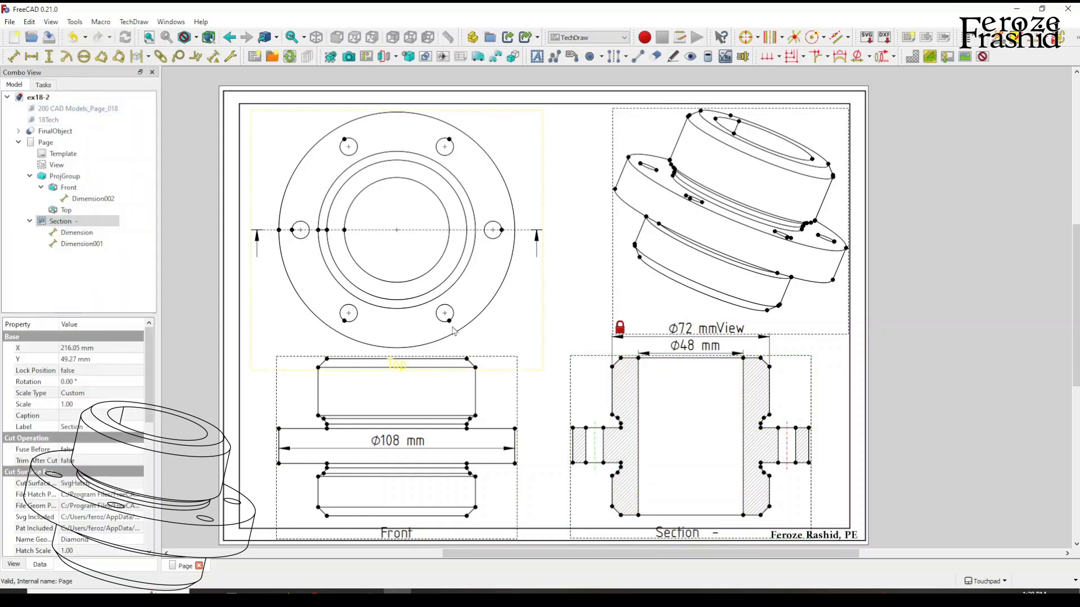
# Dimension horizontally between the two hole centerlines, place it above the other section dimensions and add a Ø prefix.
pyautogui.keyDown('ctrl'); pyautogui.click(786, 429); pyautogui.keyUp('ctrl')
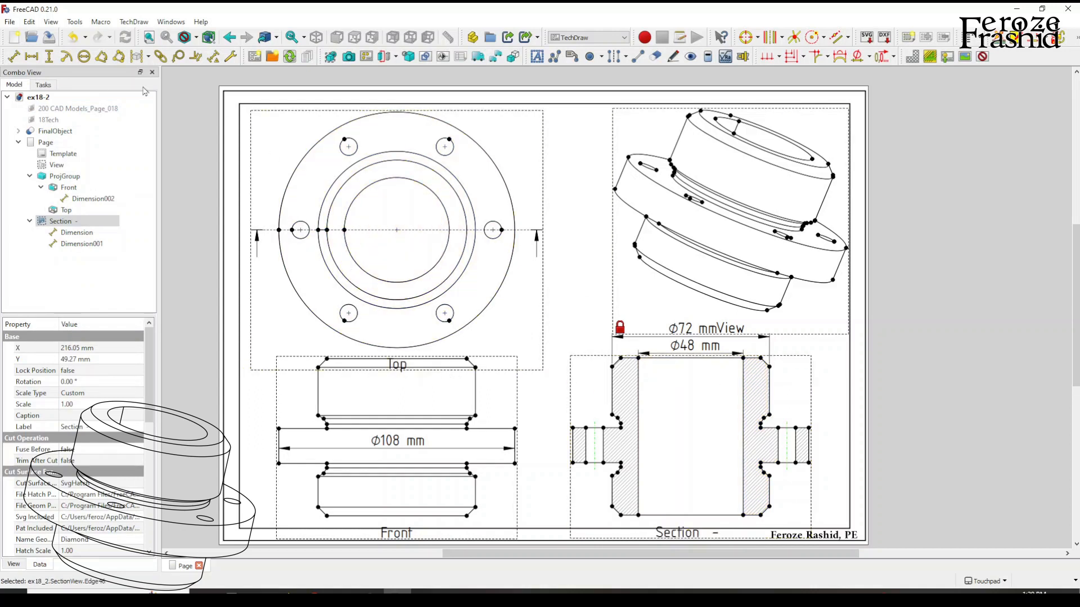
pyautogui.click(31, 56)
pyautogui.moveTo(691, 472); pyautogui.dragTo(685, 316)
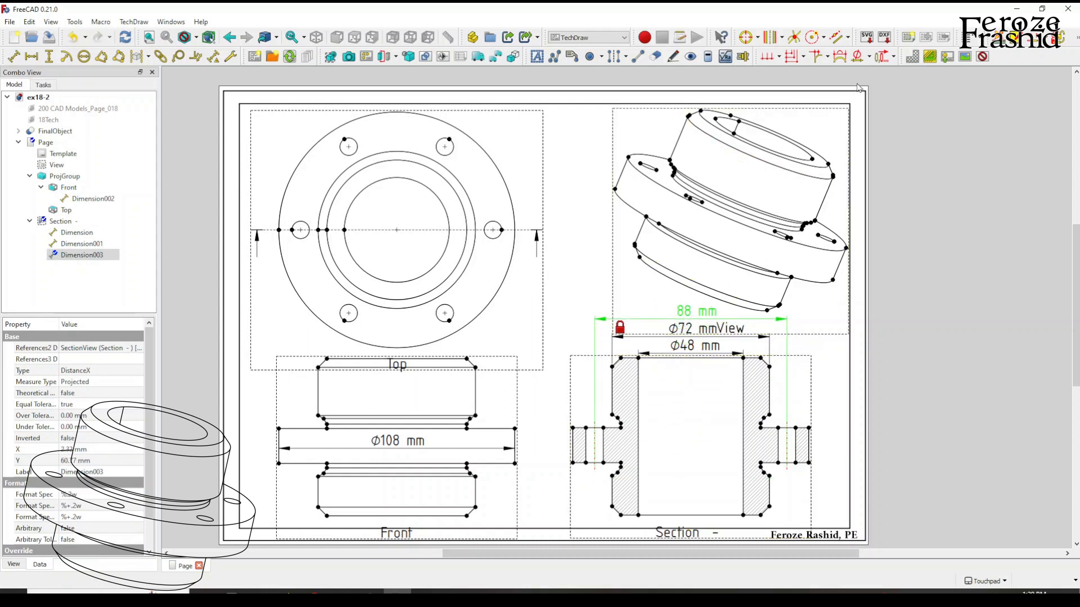
pyautogui.click(857, 58)
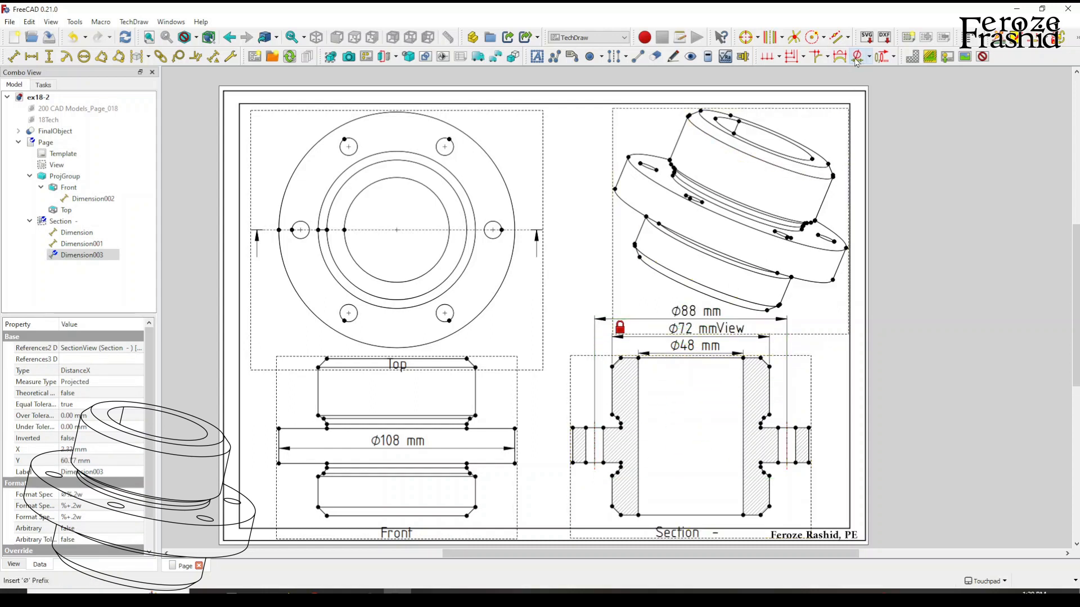
pyautogui.click(842, 384)
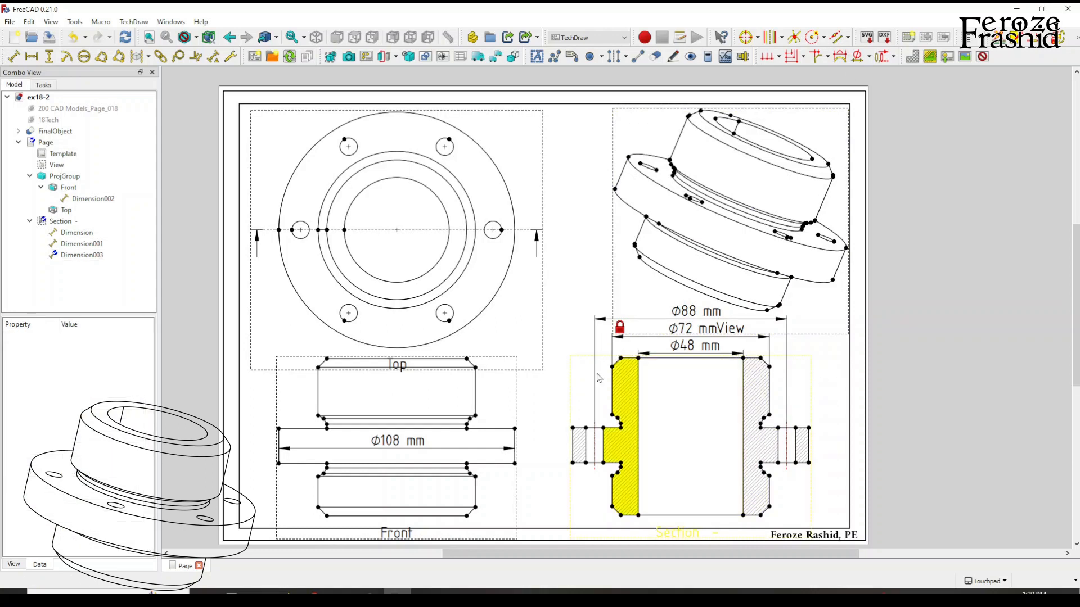
# Add a length dimension between the centres of the upper-left and lower-right flange holes in the top view, with a Ø prefix.
pyautogui.click(446, 319)
pyautogui.click(445, 314)
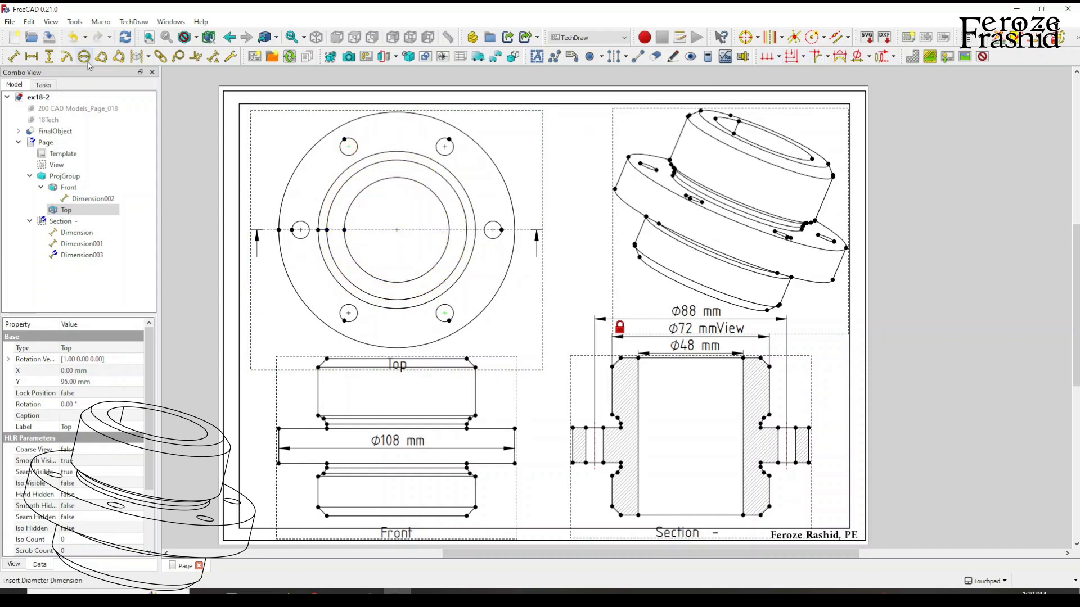
pyautogui.click(18, 60)
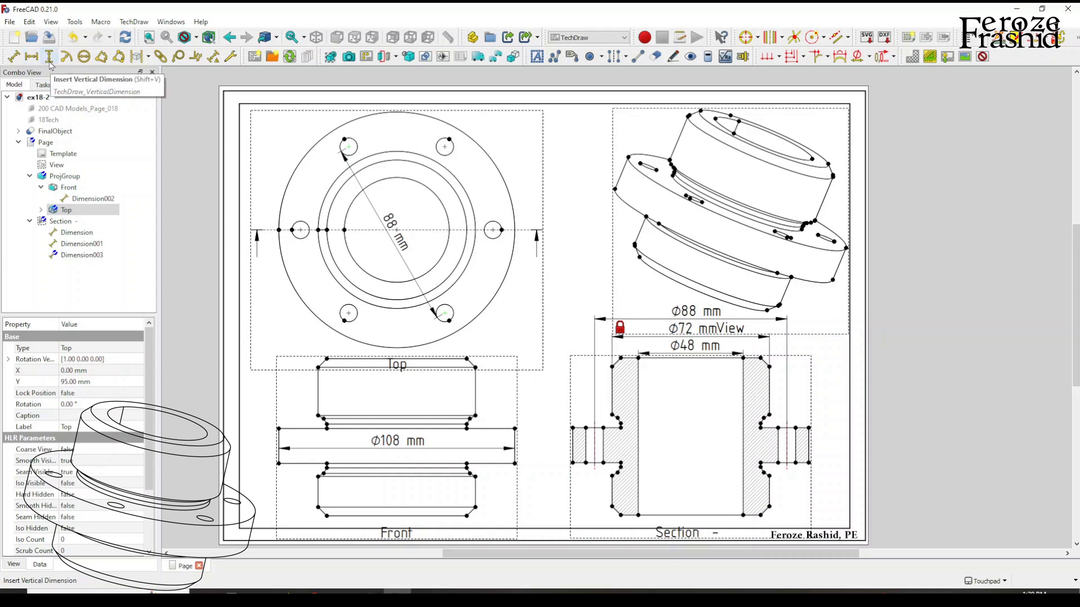
pyautogui.click(12, 59)
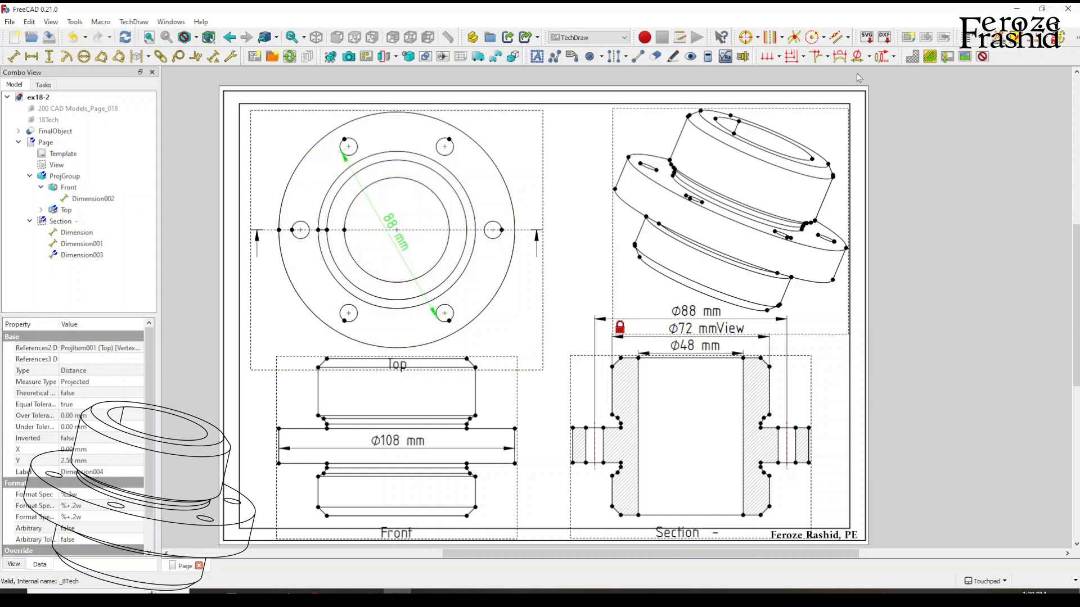
pyautogui.click(859, 56)
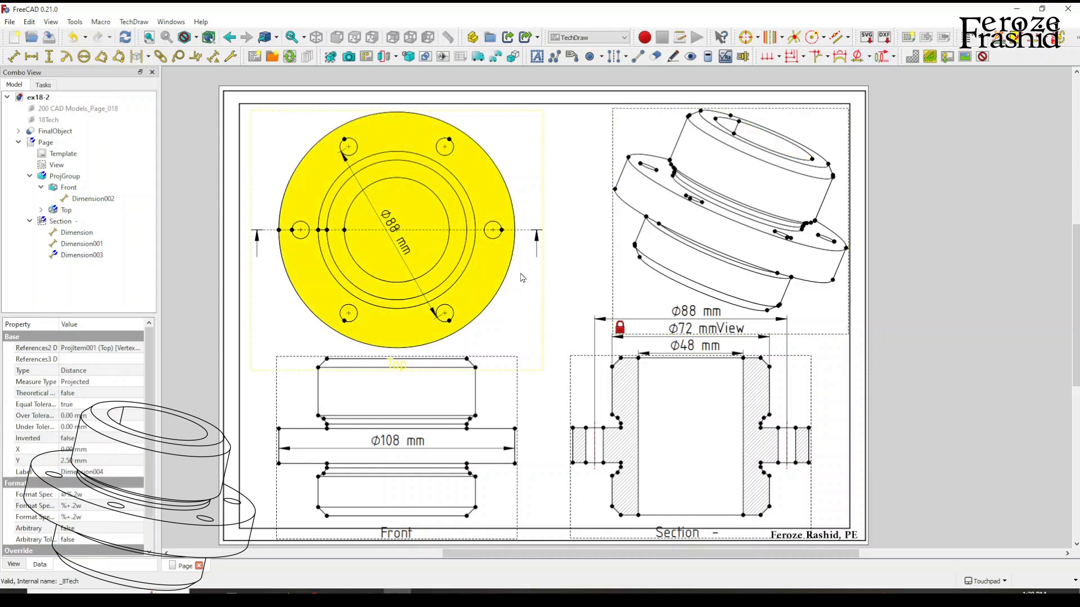
pyautogui.click(575, 257)
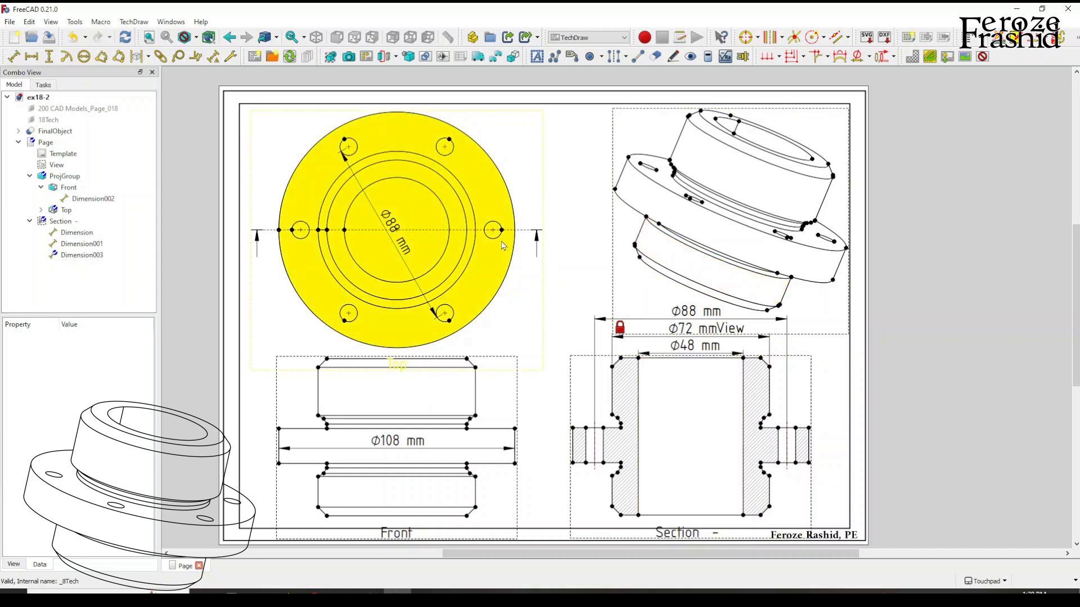
# Attach a balloon annotation to the upper-right flange hole in the top view and place it above the flange.
pyautogui.click(451, 143)
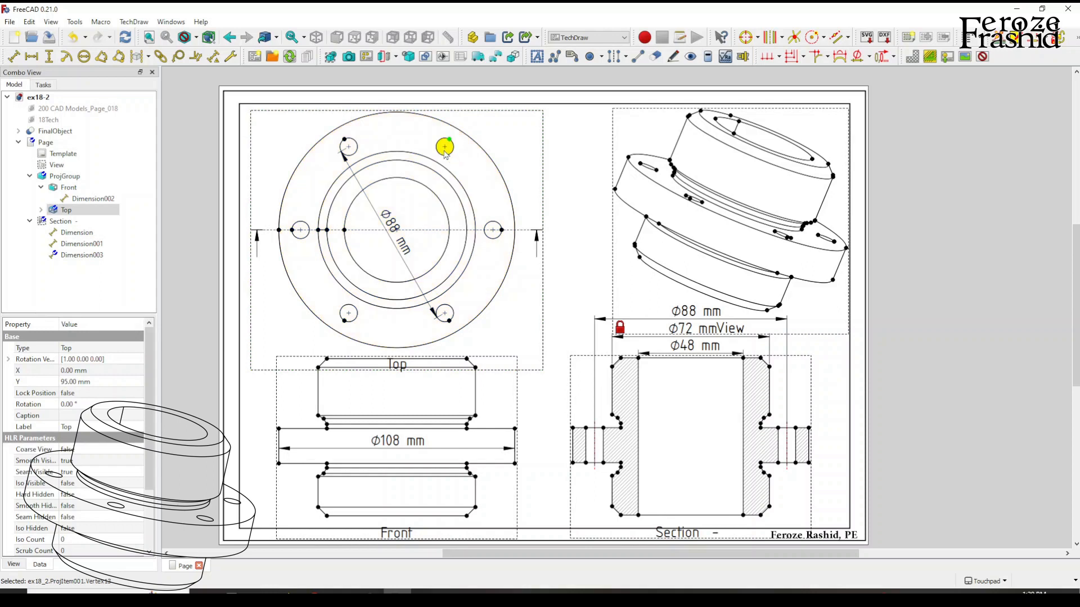
pyautogui.click(178, 56)
pyautogui.click(493, 97)
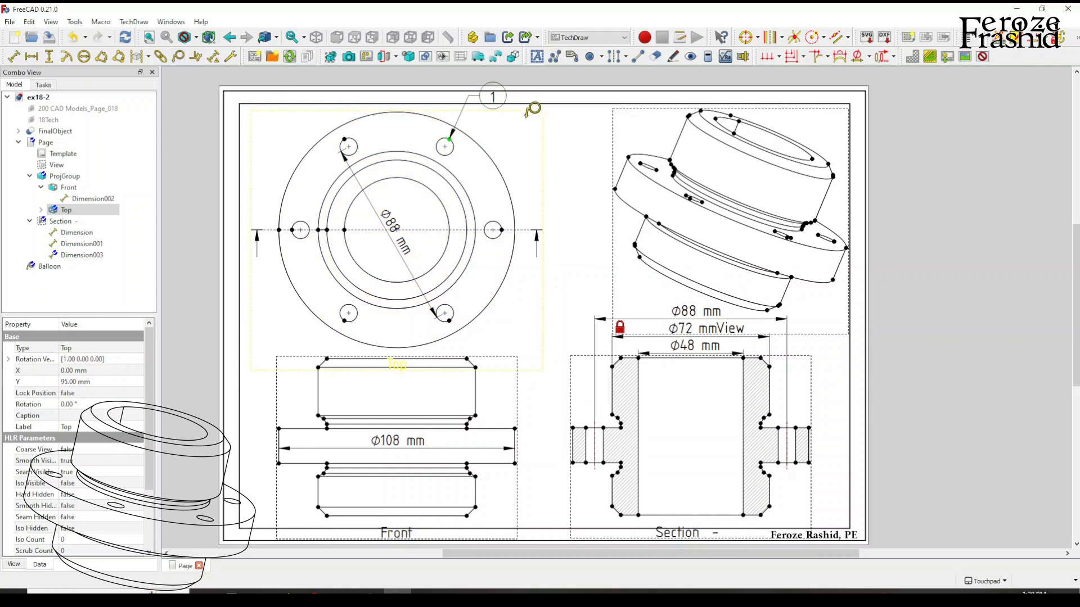
pyautogui.click(565, 151)
pyautogui.rightClick(563, 153)
pyautogui.click(554, 165)
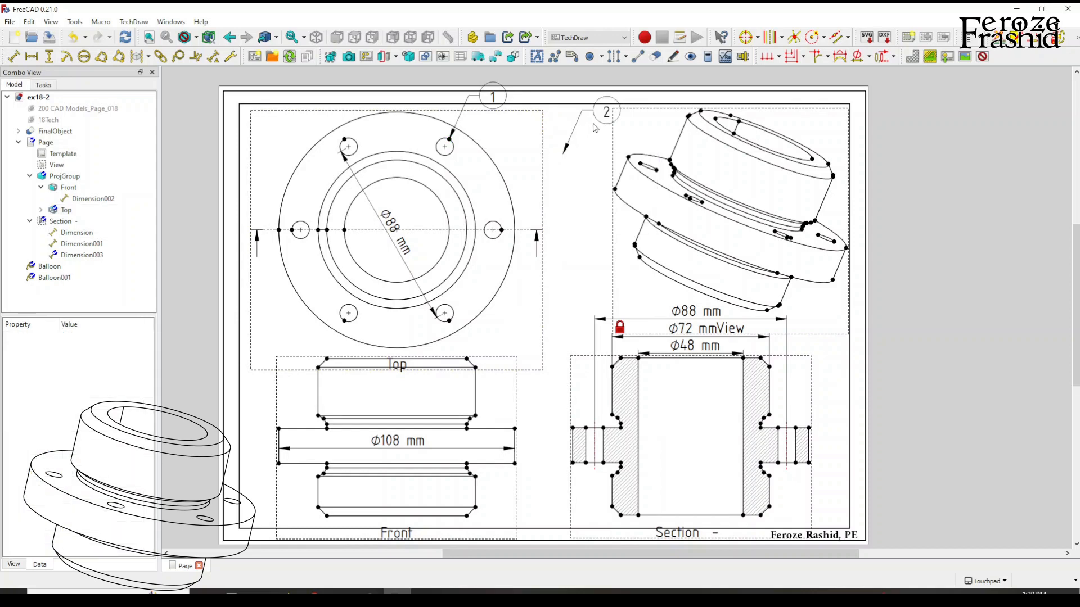
pyautogui.click(605, 121)
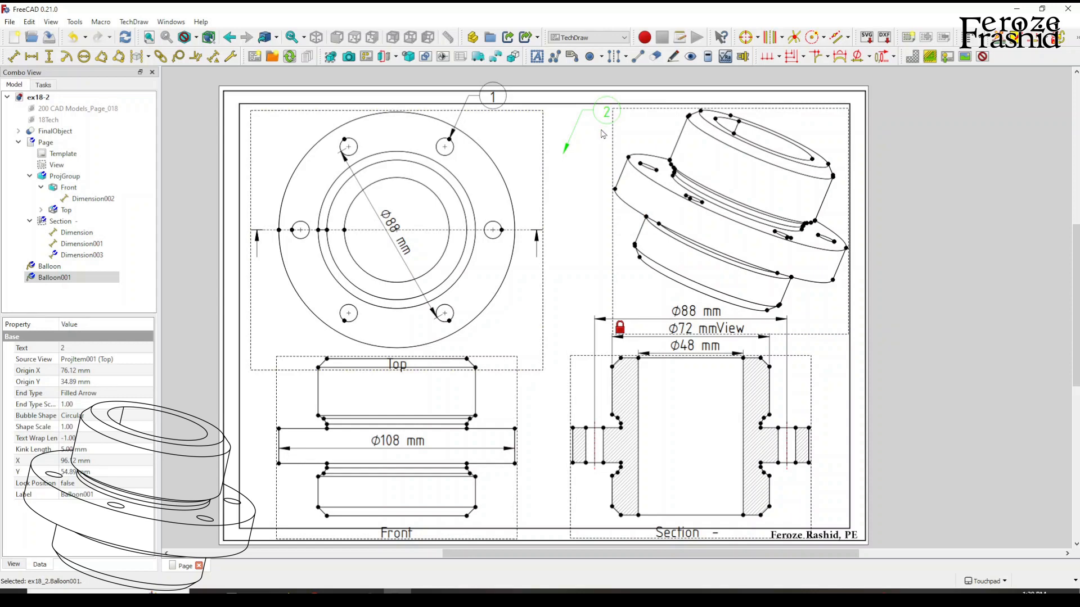
pyautogui.press('Delete')
# Move the hole balloon to the right of the flange in the top view and change its text to "6 - 8mm holes".
pyautogui.moveTo(506, 110); pyautogui.dragTo(588, 174)
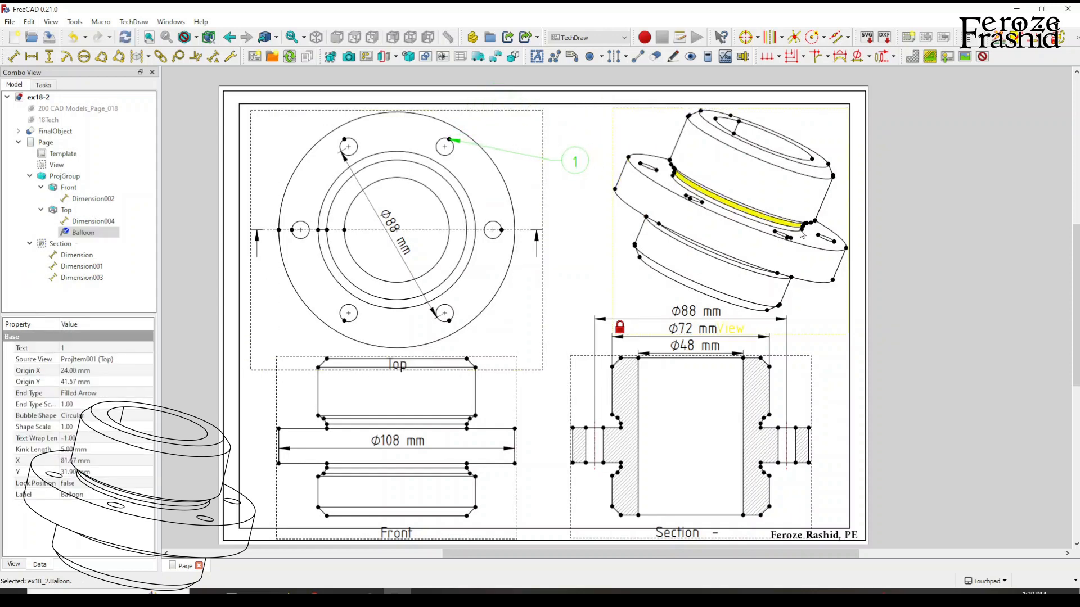
pyautogui.doubleClick(576, 164)
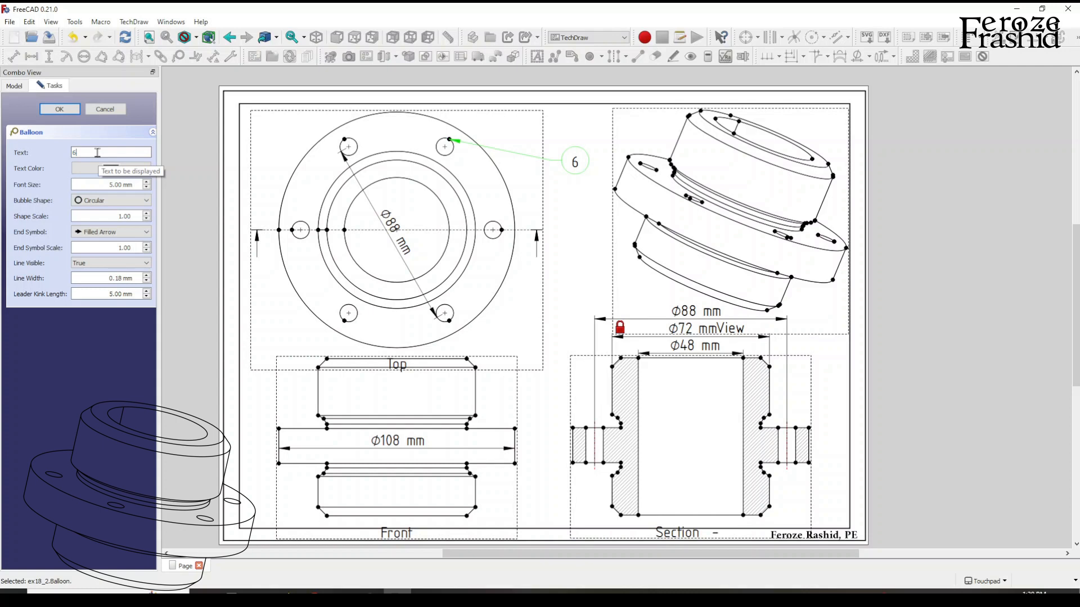
pyautogui.write('6 - 8mm holes')
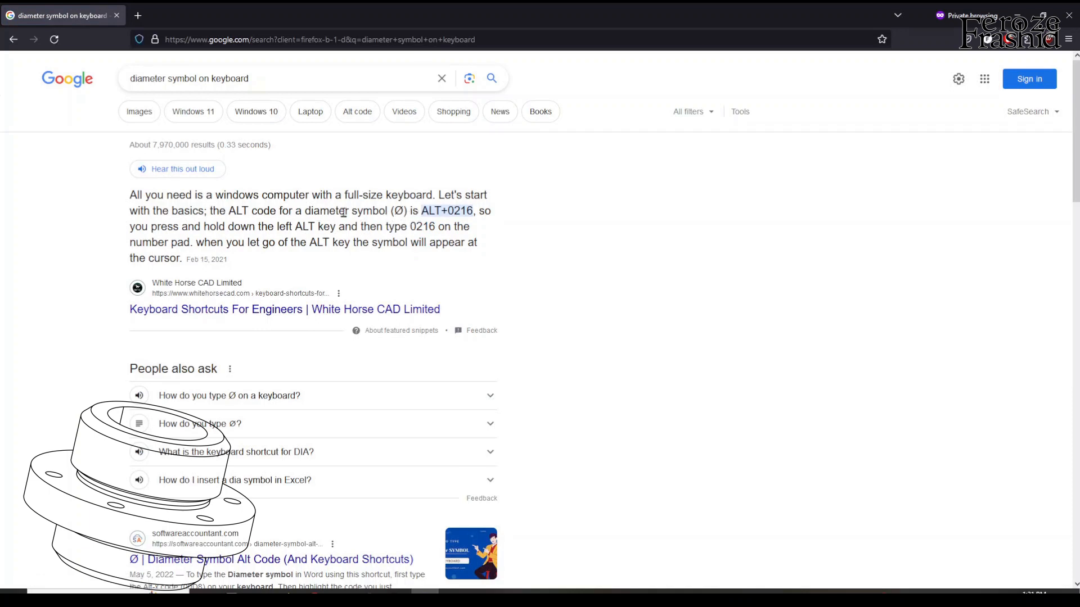
# Look up the keyboard code for the diameter symbol in the browser and insert Ø before 8mm in the balloon text.
pyautogui.moveTo(423, 213); pyautogui.dragTo(471, 213)
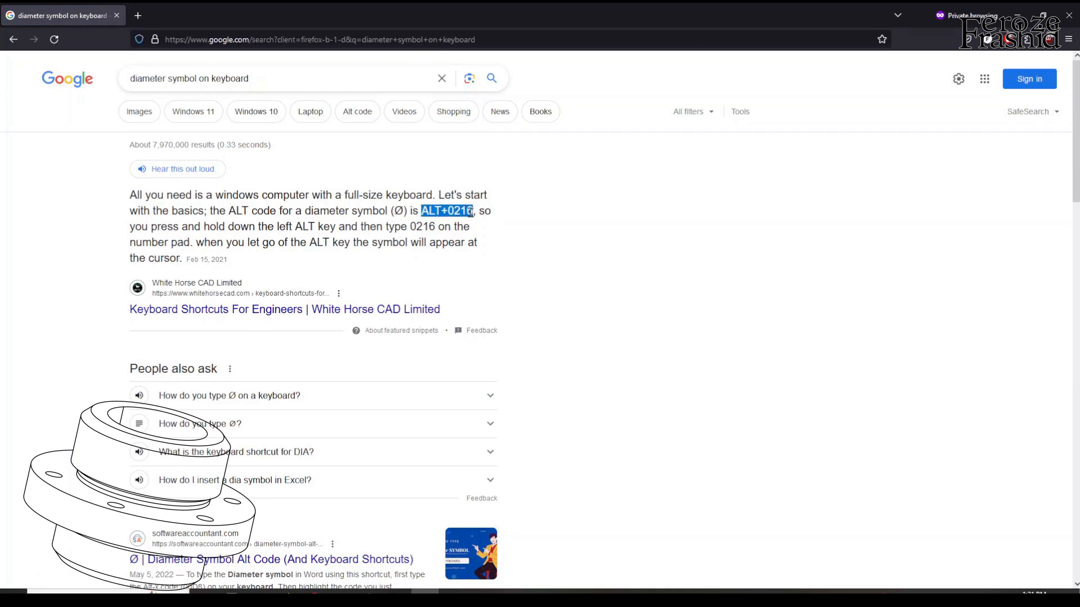
pyautogui.doubleClick(399, 211)
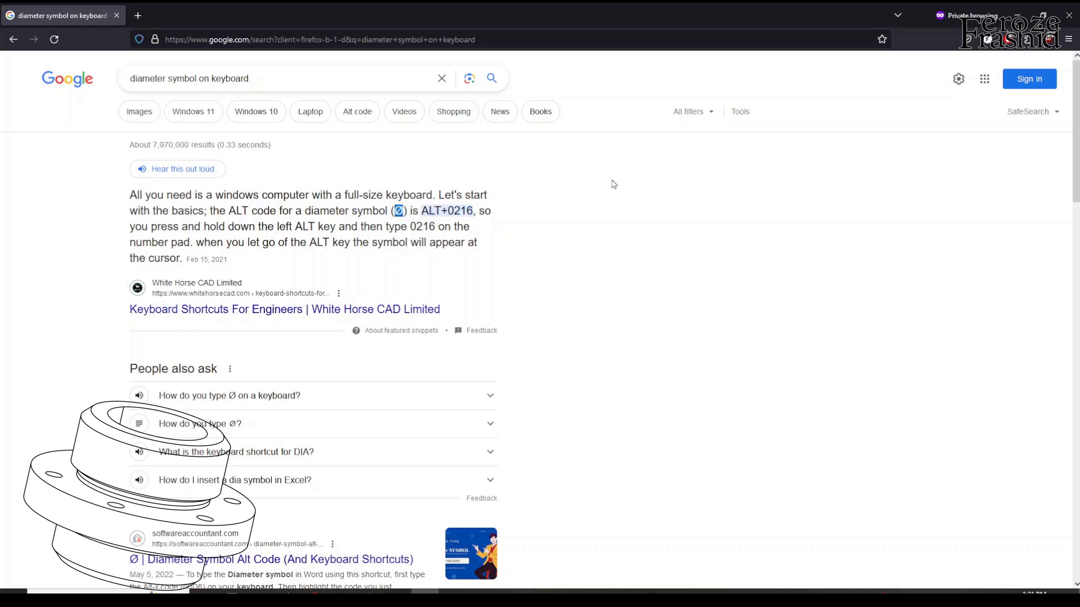
pyautogui.click(1068, 15)
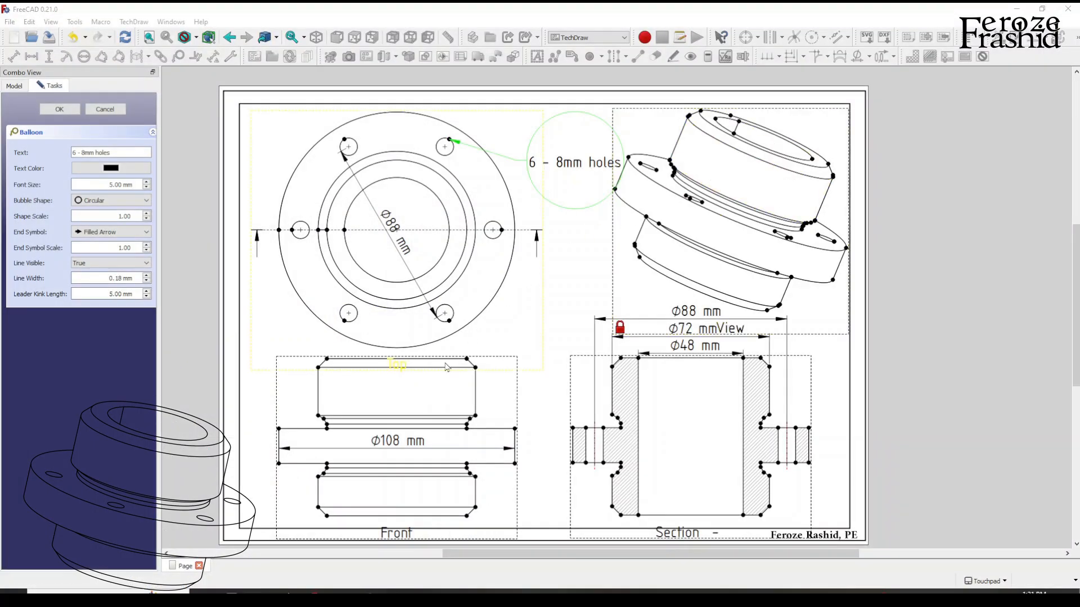
pyautogui.click(82, 156)
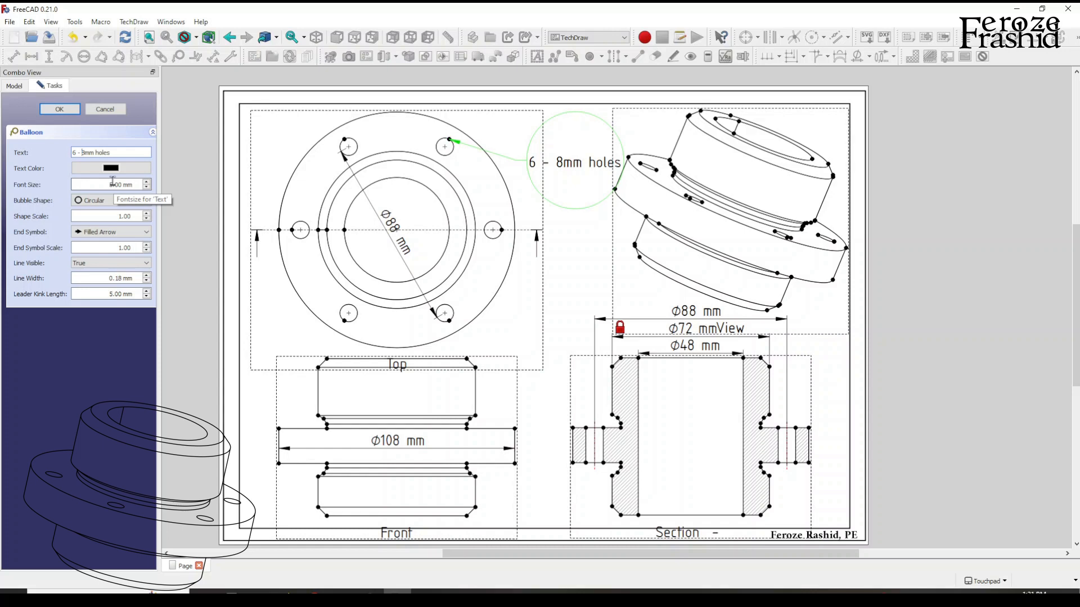
pyautogui.write('Ø')
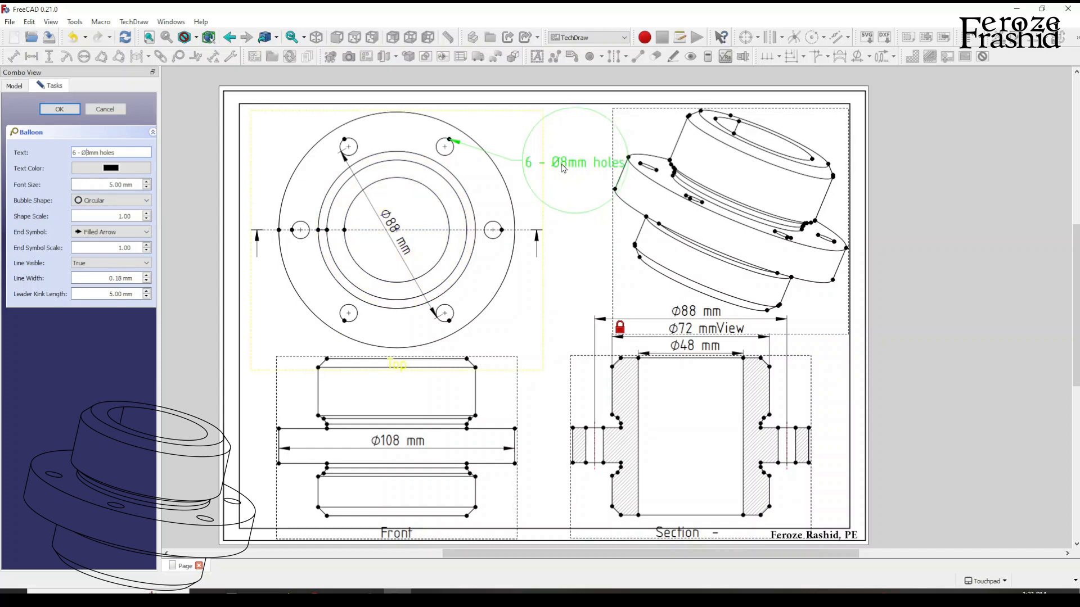
# Shorten the balloon text to "6 - Ø8mm" by removing the word "holes", and apply the balloon settings.
pyautogui.doubleClick(132, 154)
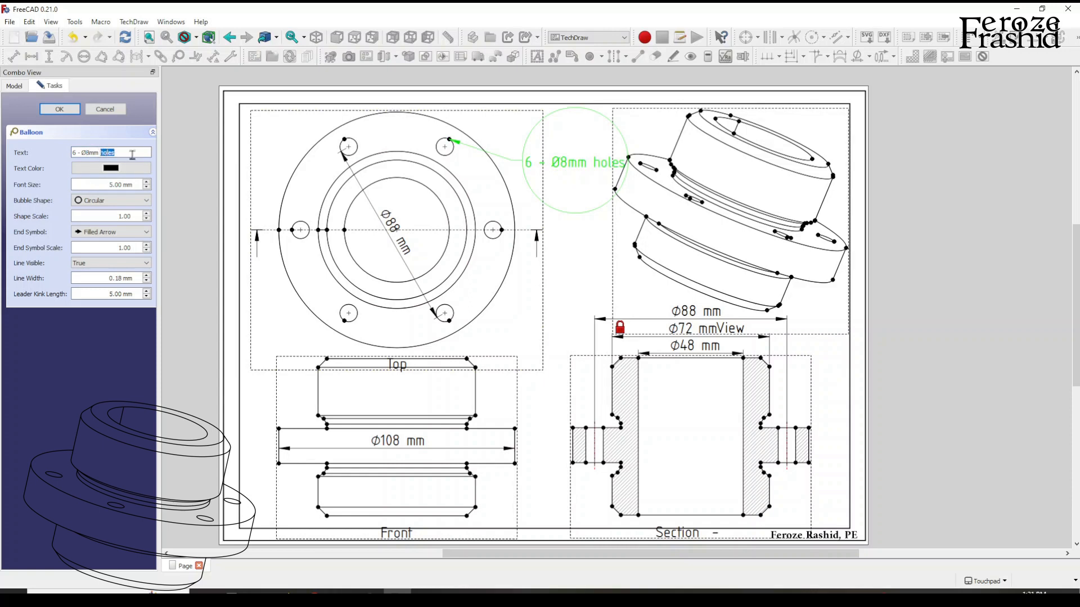
pyautogui.press('BackSpace')
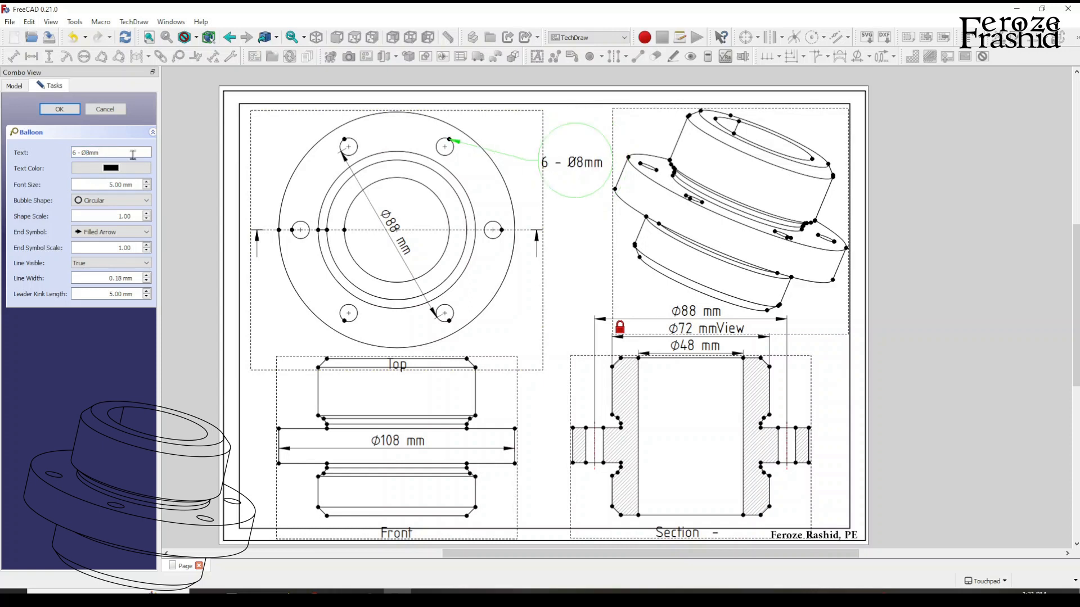
pyautogui.press('BackSpace')
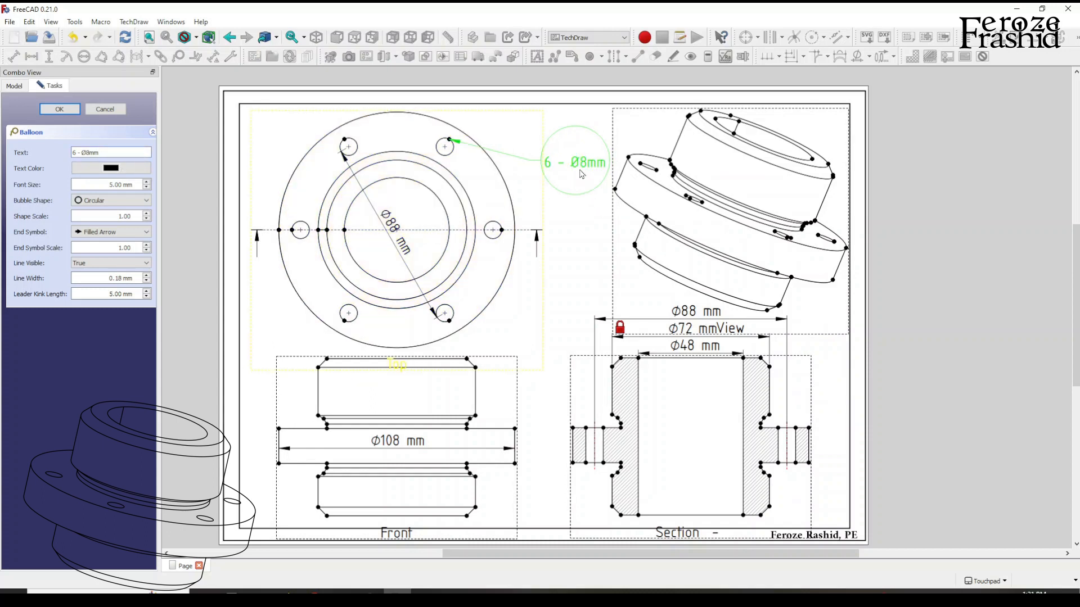
pyautogui.click(587, 224)
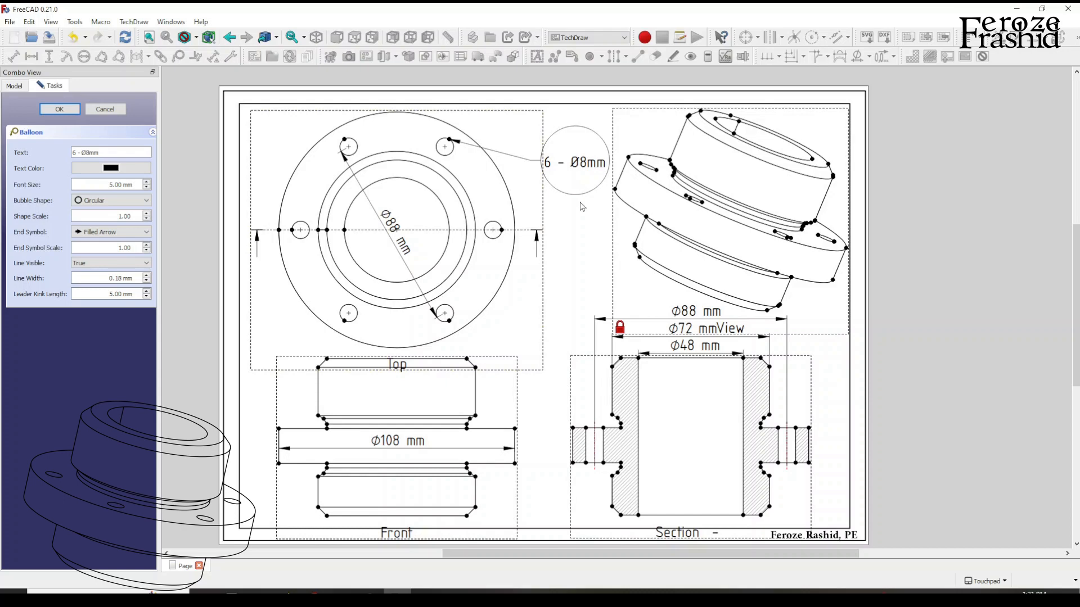
pyautogui.scroll(-2, 572, 328)
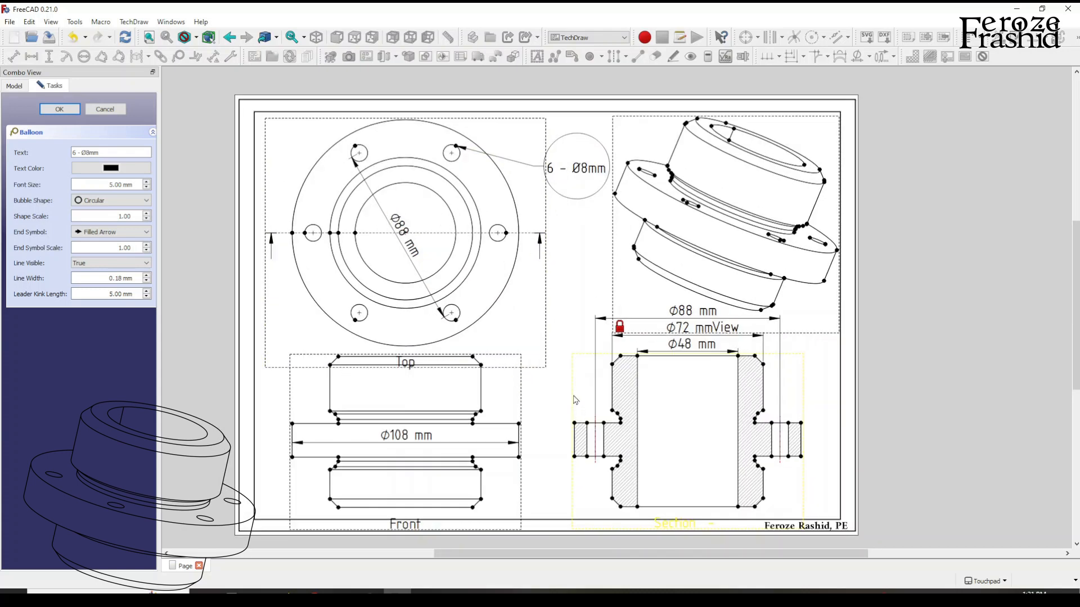
pyautogui.moveTo(574, 397); pyautogui.dragTo(572, 377, button='middle')
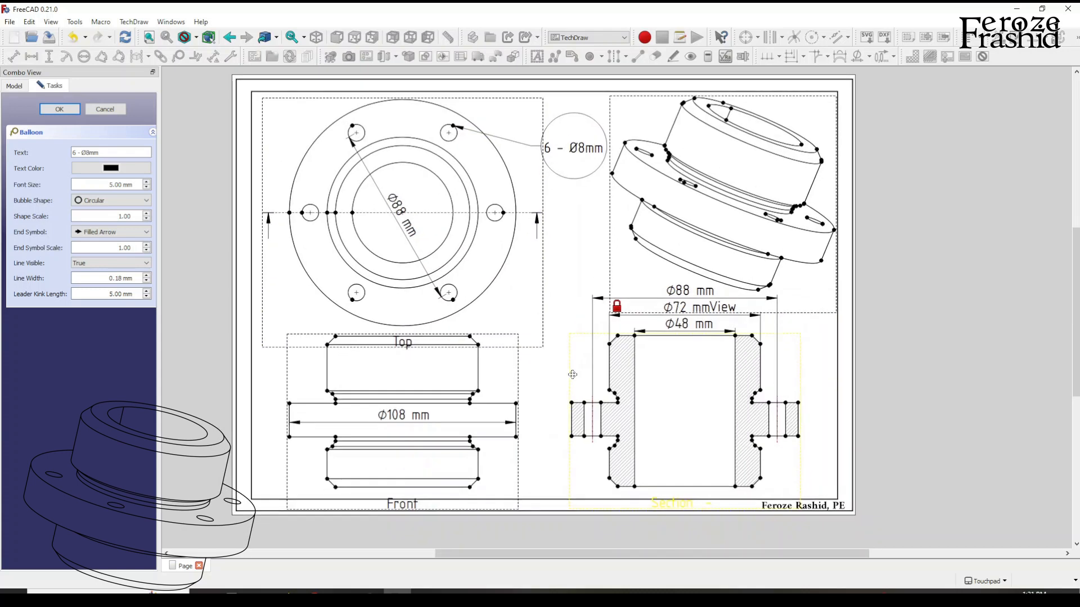
pyautogui.click(67, 111)
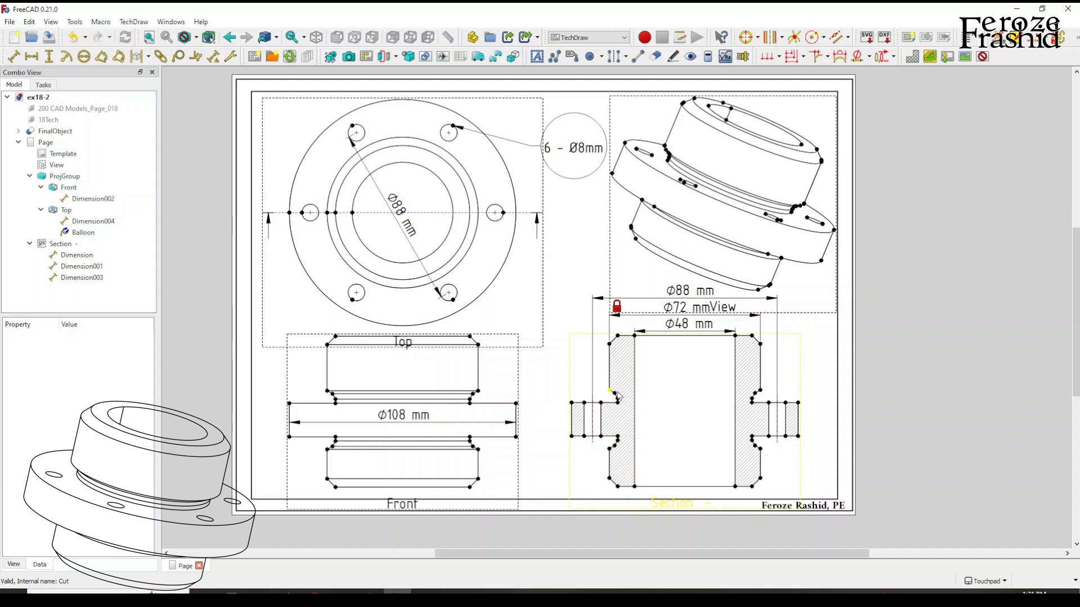
# Start a detail view based on the section view and place its highlight circle over the groove above the left-hand flange.
pyautogui.click(408, 57)
pyautogui.click(599, 316)
pyautogui.click(649, 381)
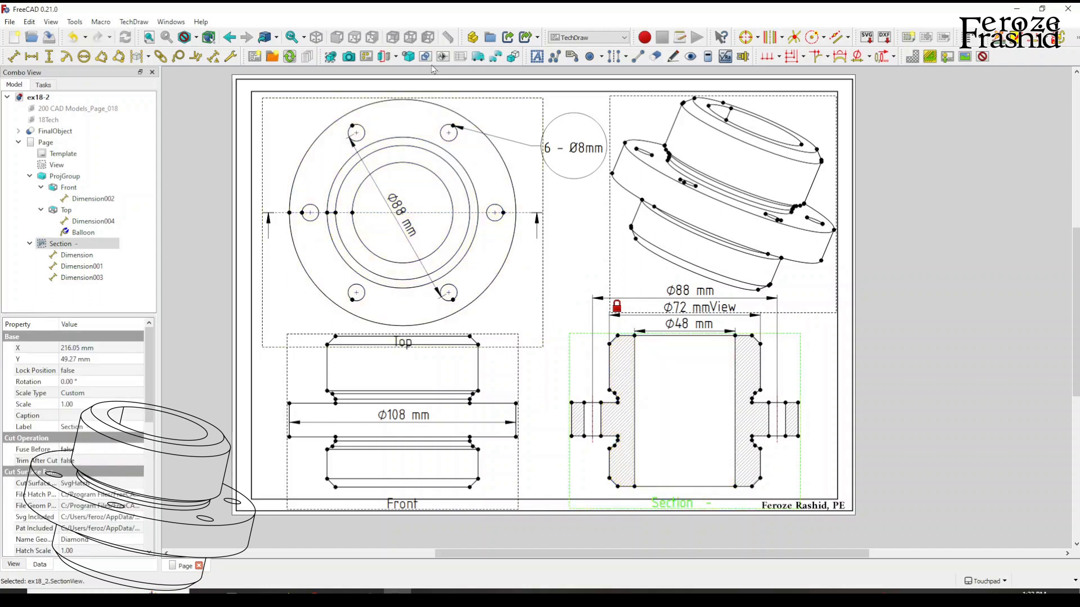
pyautogui.click(409, 57)
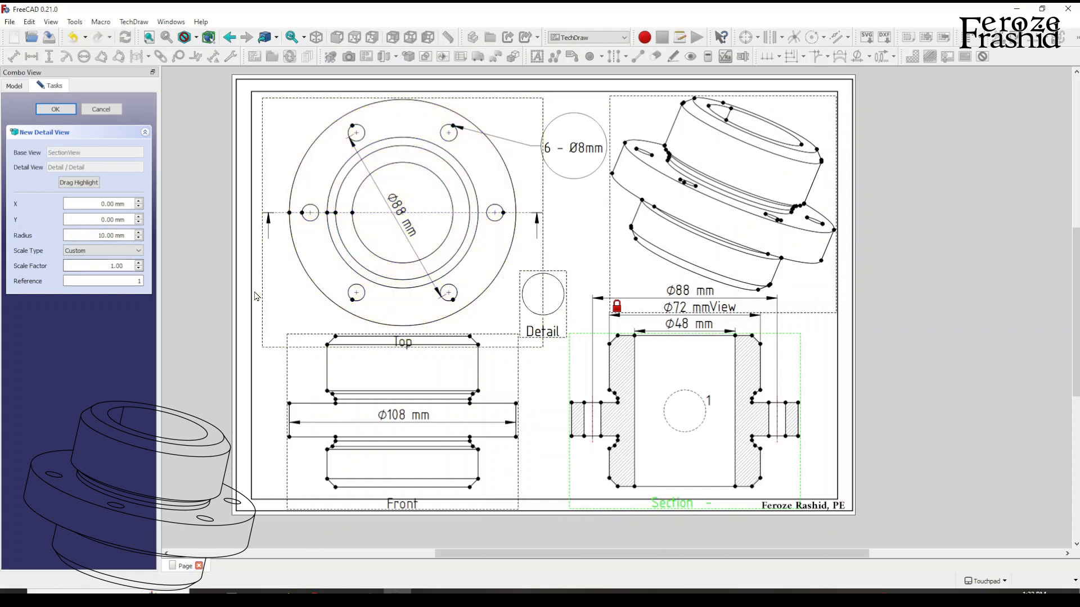
pyautogui.moveTo(708, 409); pyautogui.dragTo(630, 396)
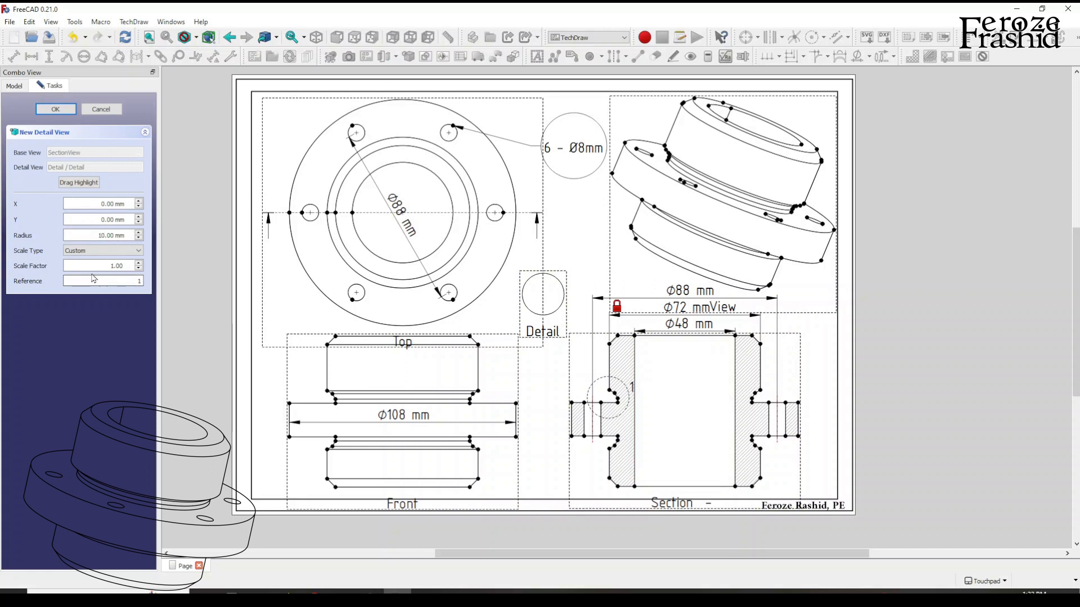
# Set the detail's scale factor to 2.5, recentre its highlight on the groove above the left-hand flange, and create the view.
pyautogui.click(139, 264)
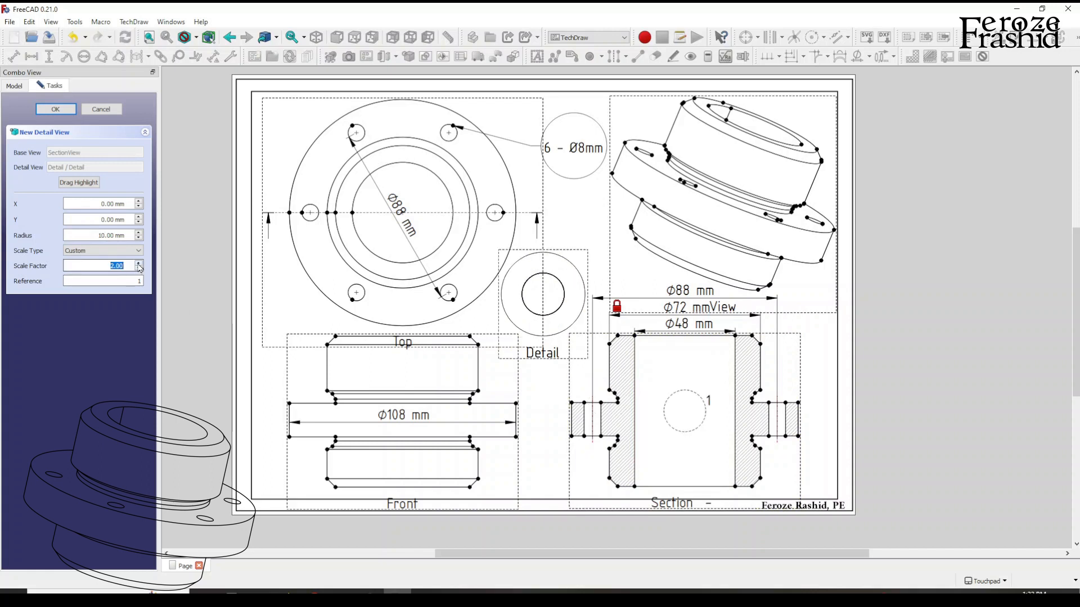
pyautogui.click(139, 264)
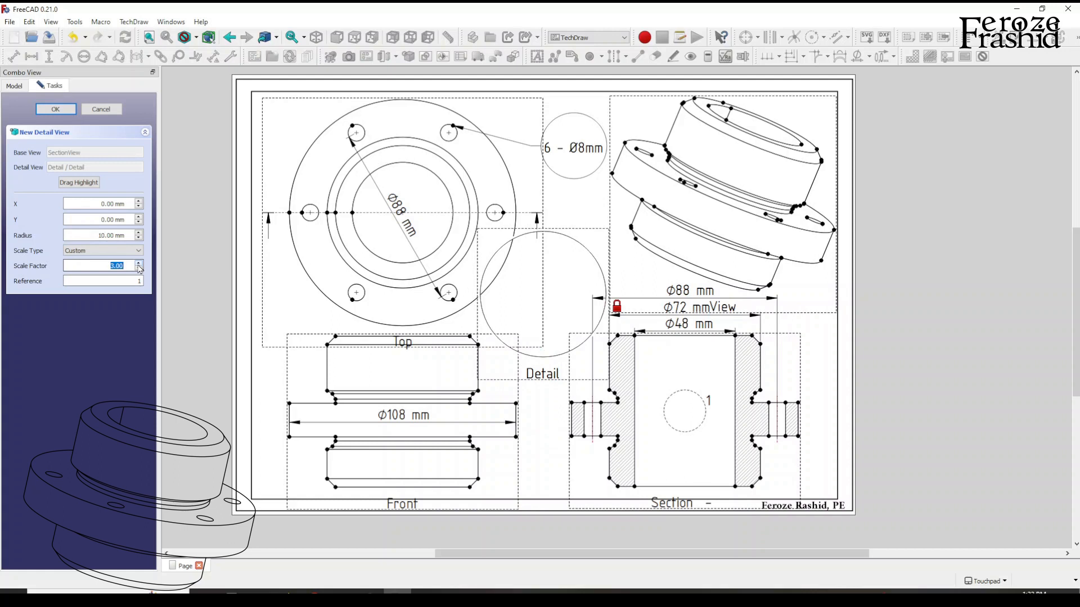
pyautogui.click(139, 269)
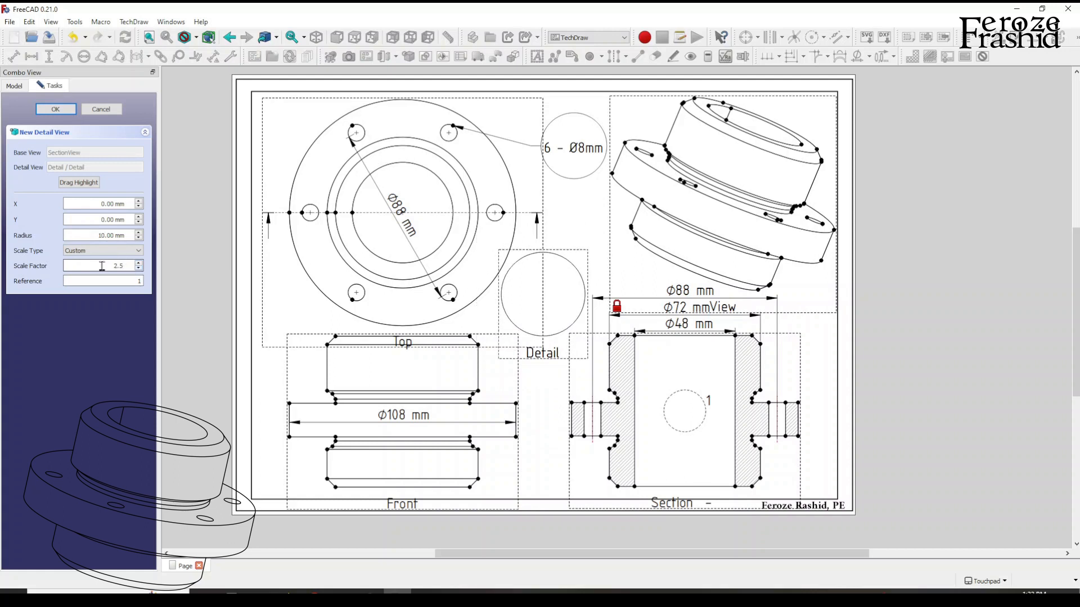
pyautogui.click(96, 234)
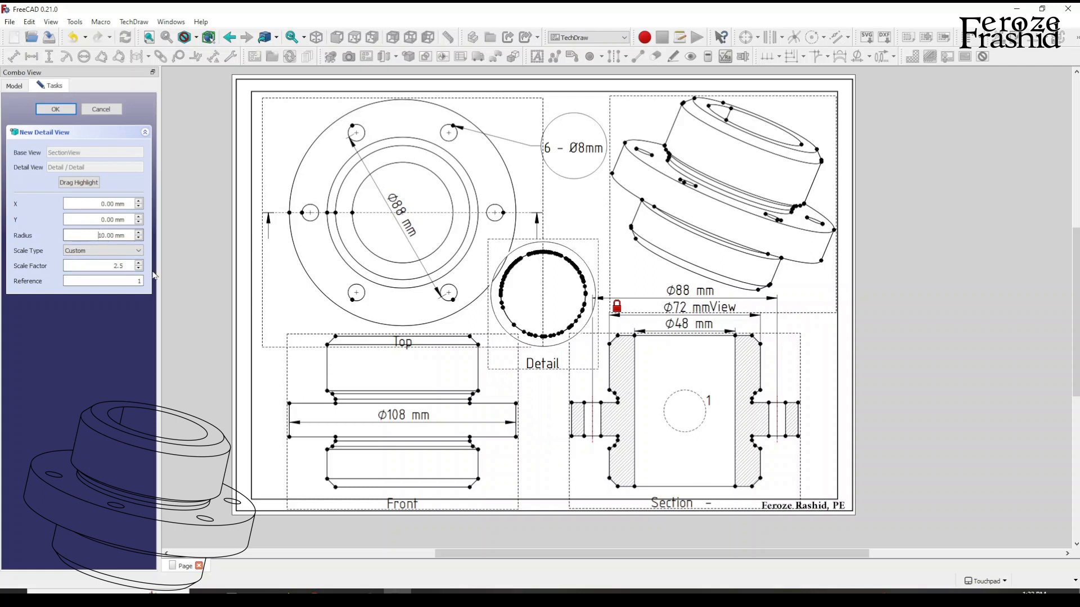
pyautogui.moveTo(685, 400); pyautogui.dragTo(611, 384)
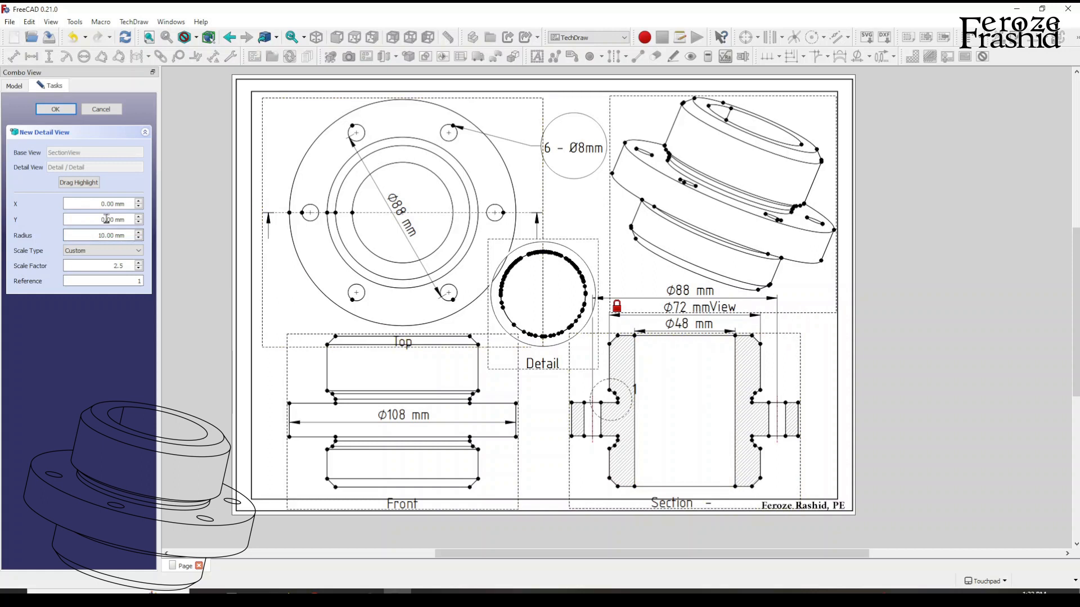
pyautogui.click(57, 110)
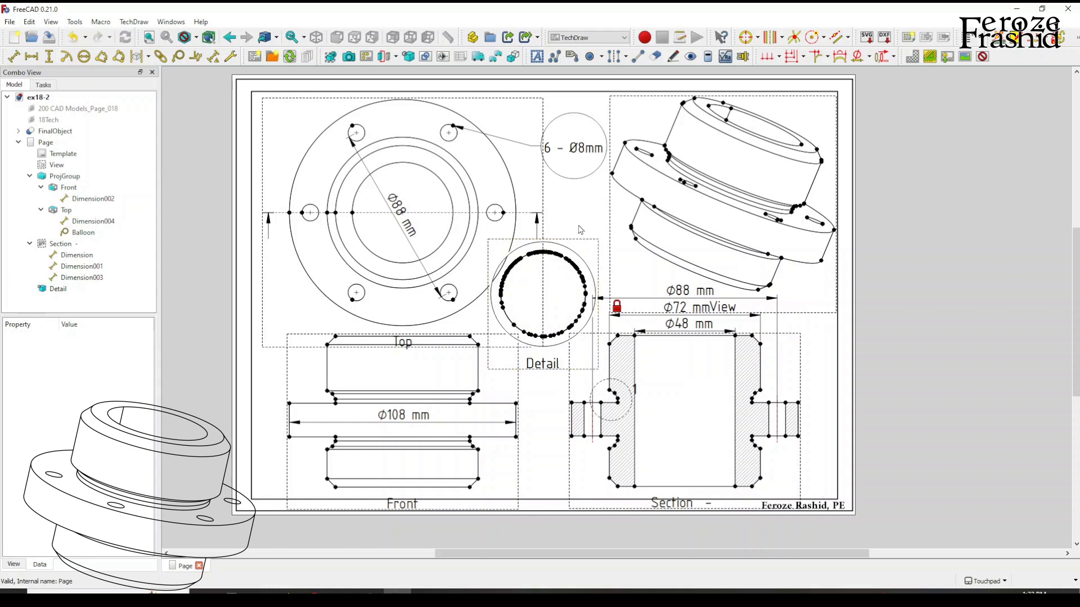
# Shift the detail view slightly away from the top view and preview the page with the view frames temporarily hidden.
pyautogui.click(982, 62)
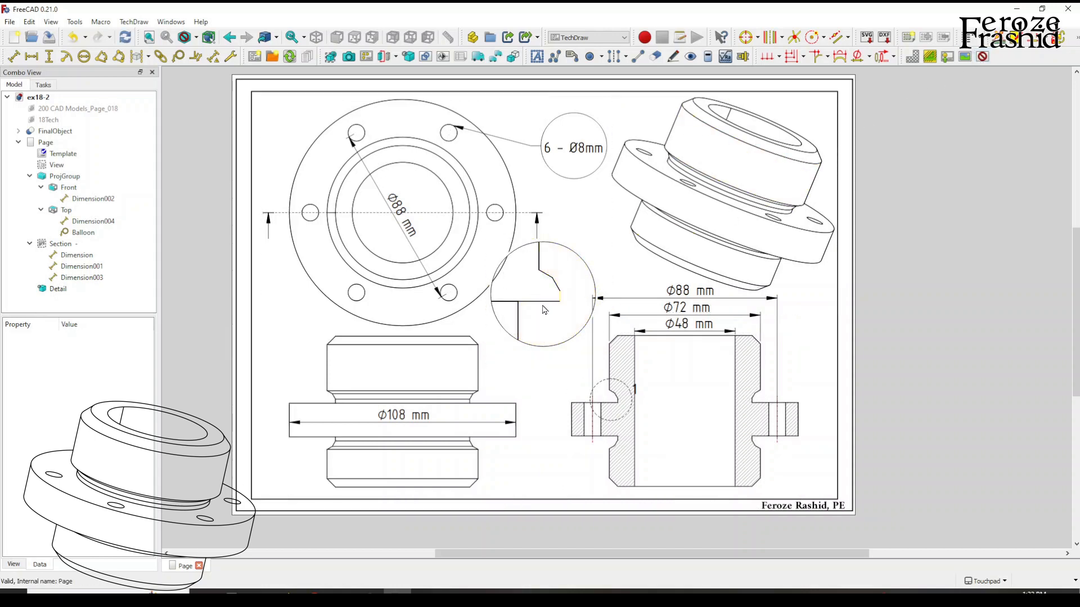
pyautogui.click(981, 62)
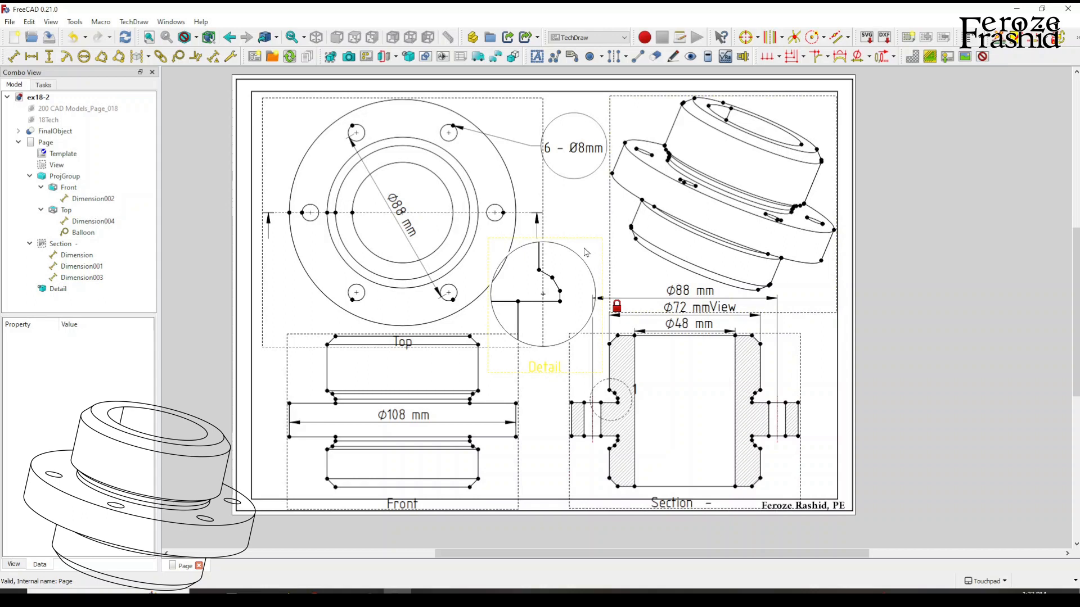
pyautogui.moveTo(579, 255)
pyautogui.mouseDown()
pyautogui.moveTo(614, 198)
pyautogui.moveTo(594, 237)
pyautogui.mouseUp()
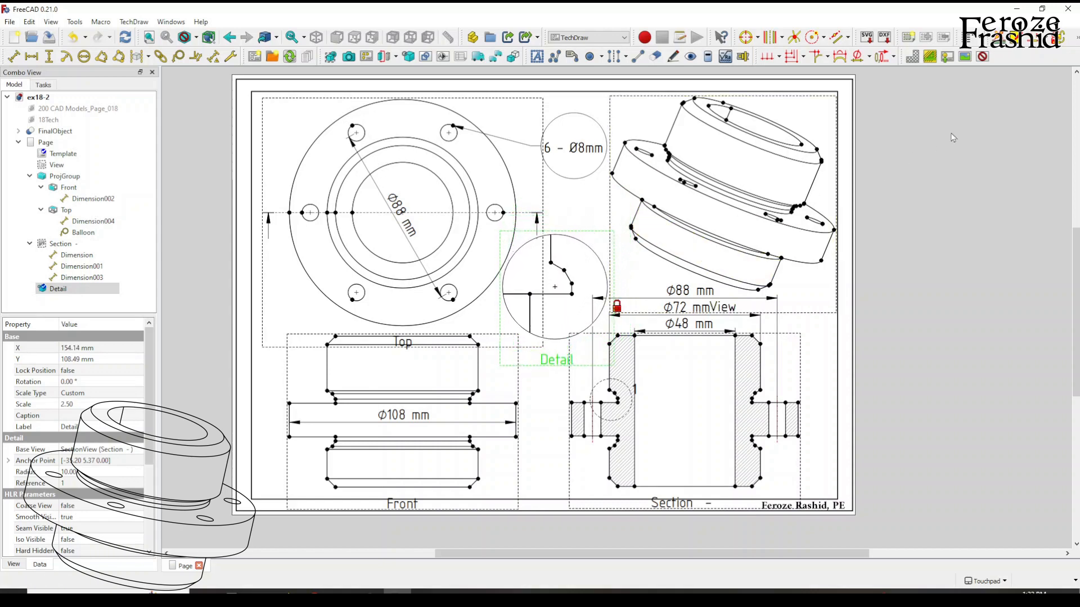
pyautogui.click(983, 57)
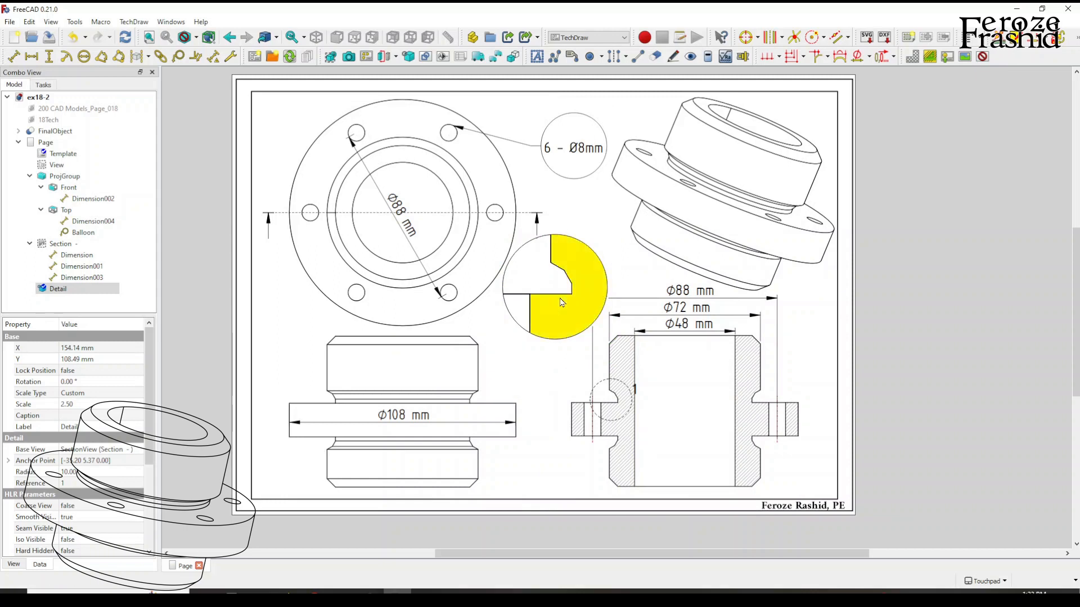
pyautogui.click(982, 58)
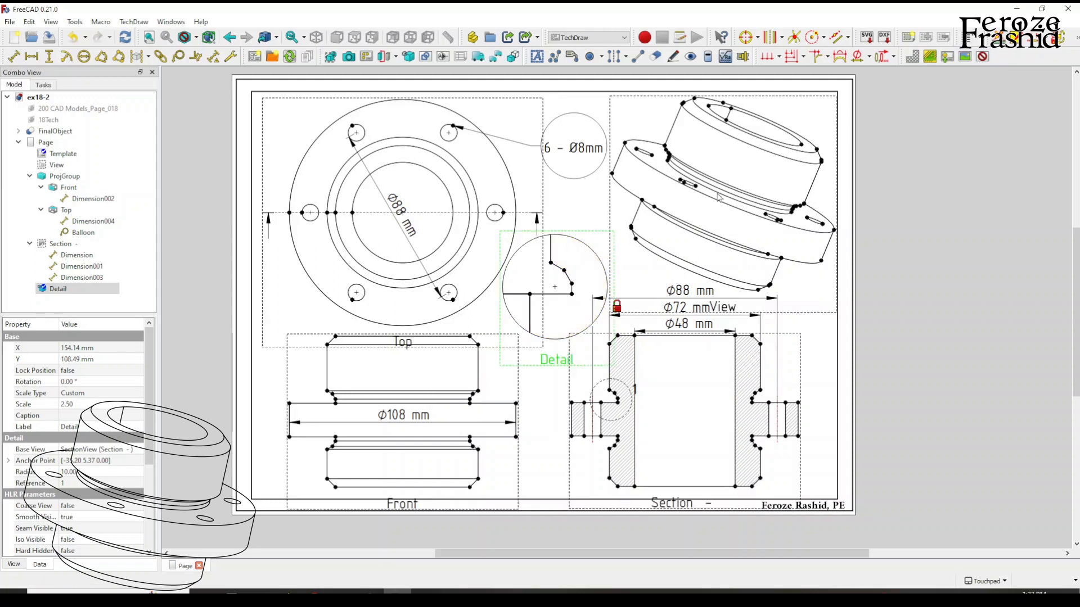
# Add an angle dimension between the upper sloped groove edge and the horizontal flange edge in the detail view, placed left of the profile.
pyautogui.click(558, 267)
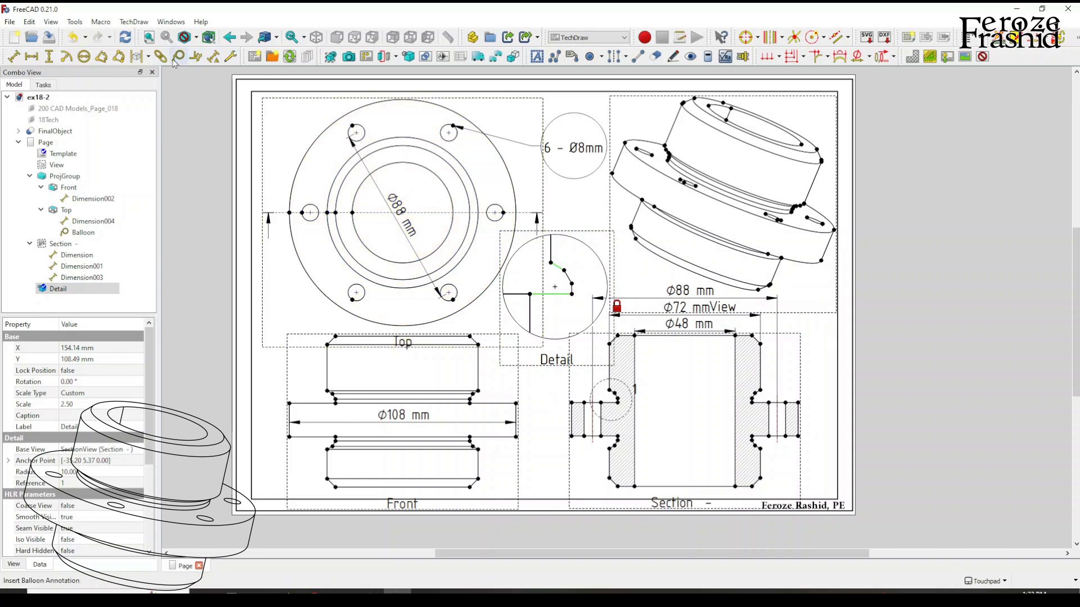
pyautogui.click(101, 57)
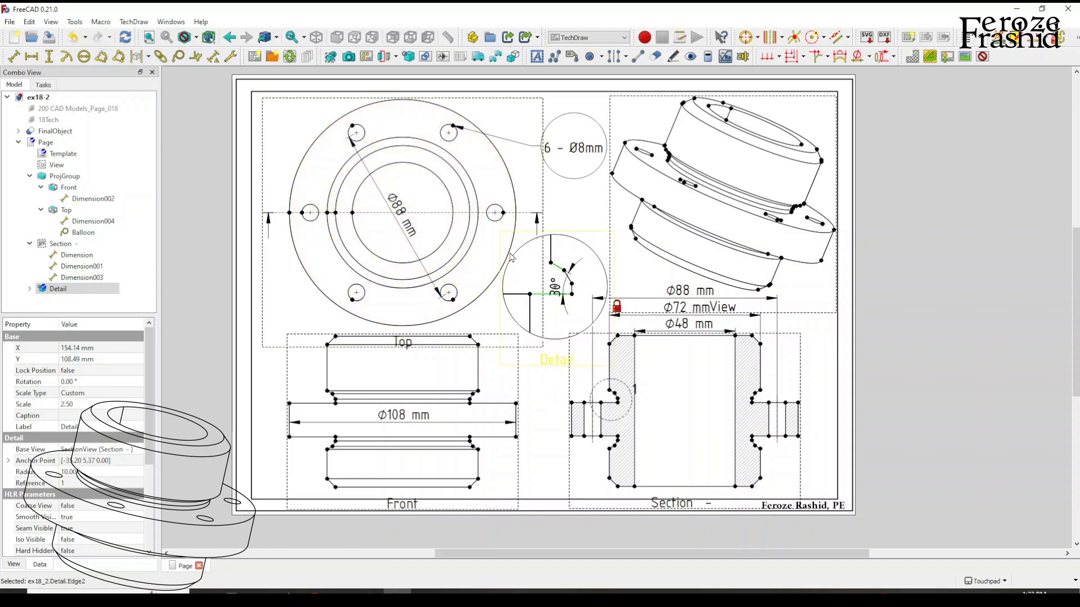
pyautogui.moveTo(554, 289); pyautogui.dragTo(525, 275)
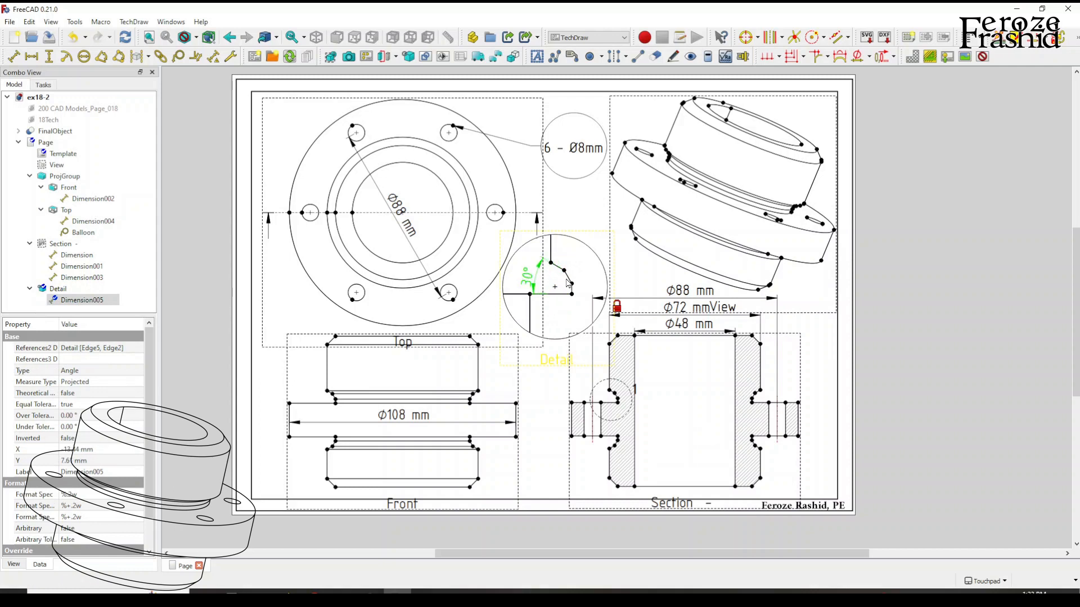
# Add an angle dimension between the lower sloped groove edge and the horizontal flange edge in the detail view, placed inside the profile.
pyautogui.click(568, 283)
pyautogui.click(101, 56)
pyautogui.click(550, 287)
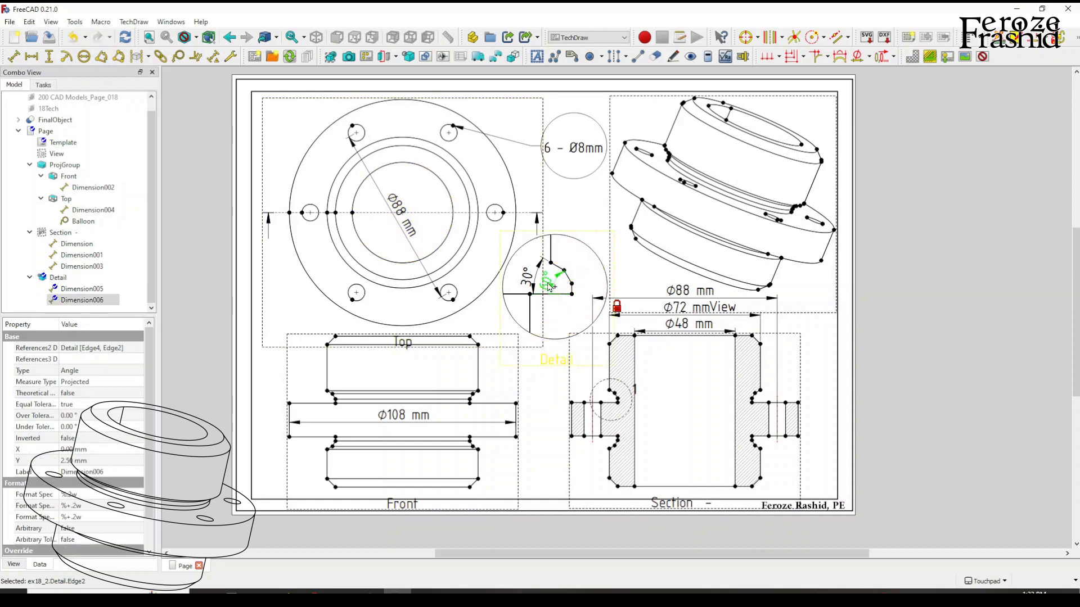
# Add a vertical dimension between the lower end of the sloped groove edge and the flange corner in the detail view, placed right of the profile.
pyautogui.click(572, 293)
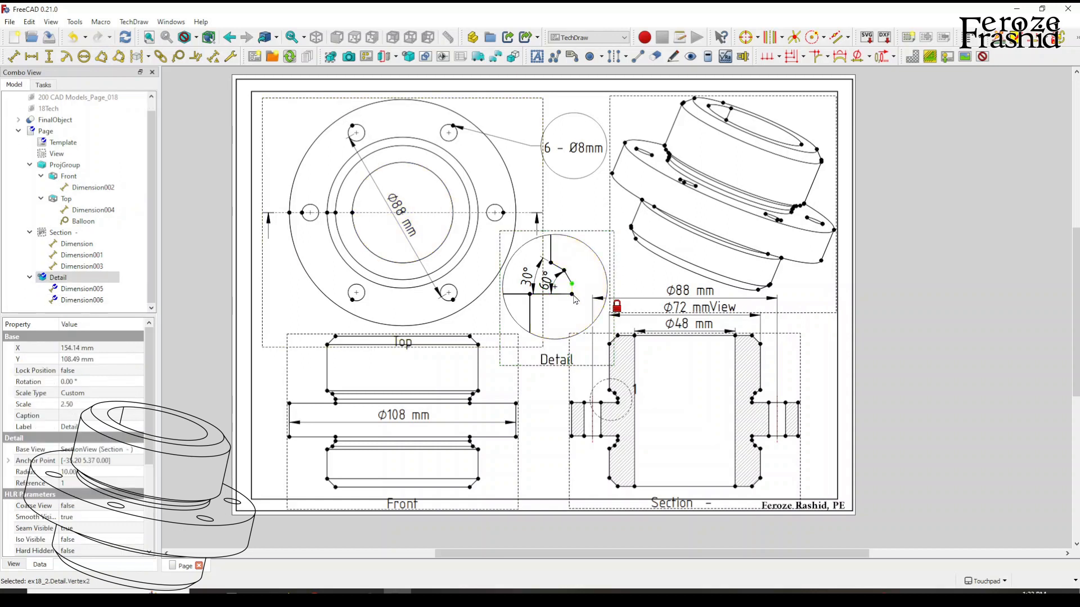
pyautogui.keyDown('ctrl'); pyautogui.click(572, 295); pyautogui.keyUp('ctrl')
pyautogui.click(49, 57)
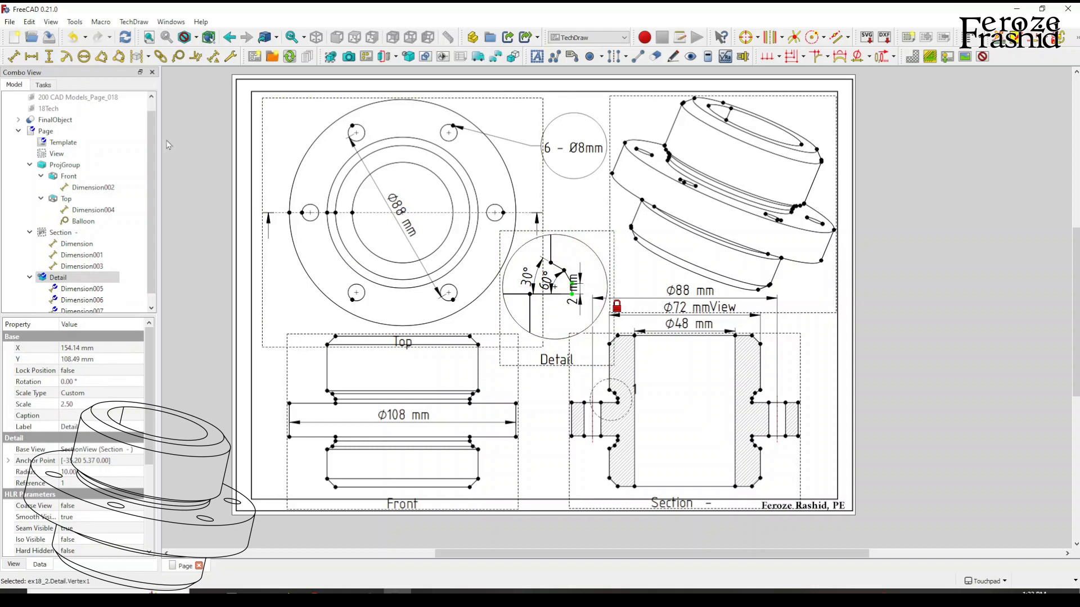
pyautogui.moveTo(575, 289); pyautogui.dragTo(585, 267)
# Add a vertical dimension from the upper groove corner to the horizontal flange edge in the detail view, placed left of the angle dimensions.
pyautogui.click(551, 263)
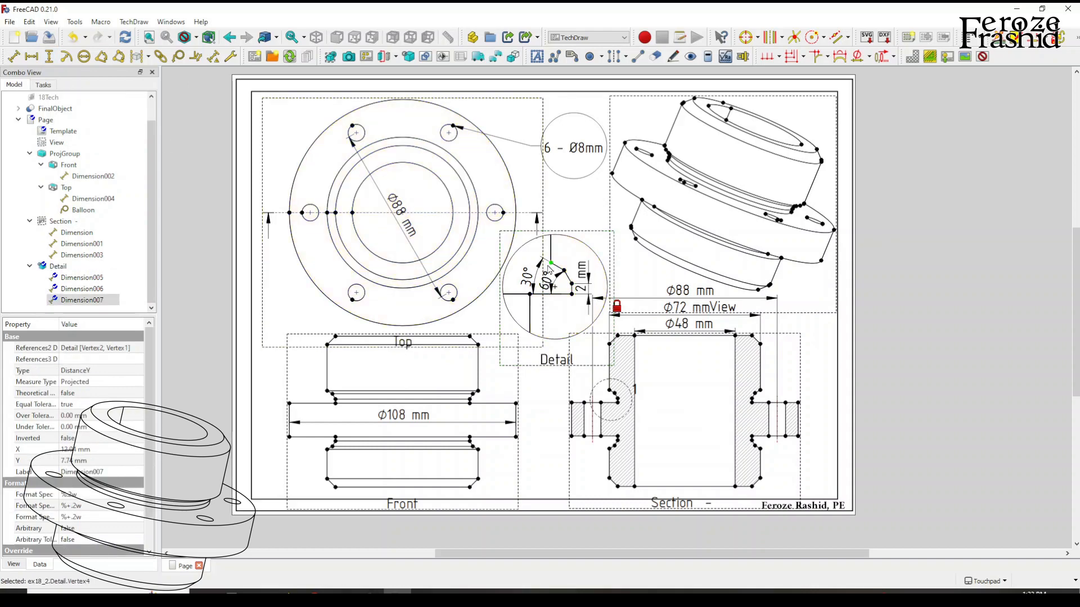
pyautogui.click(530, 294)
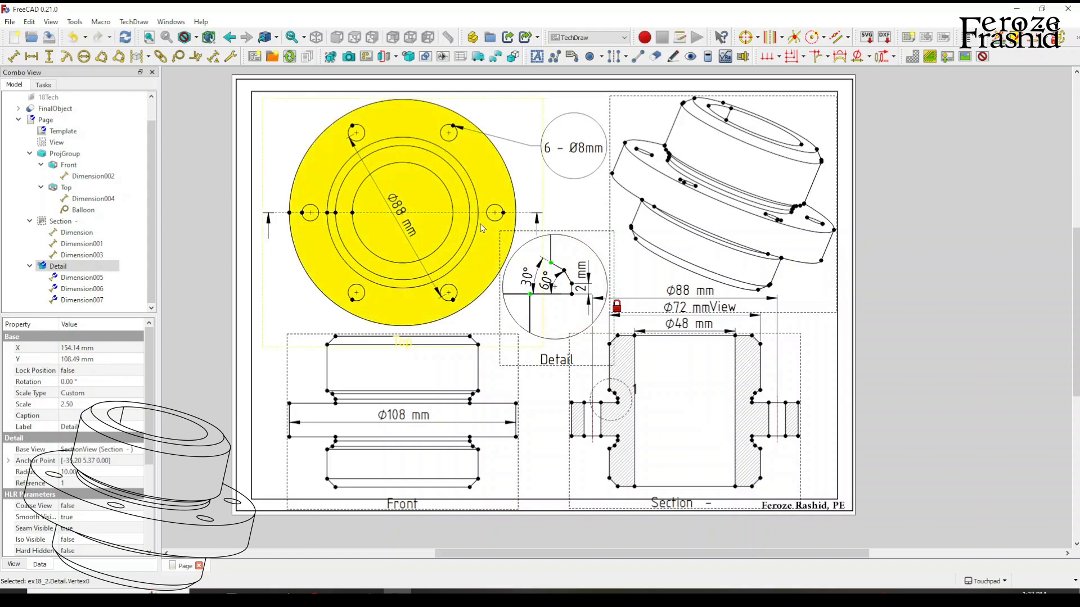
pyautogui.click(49, 60)
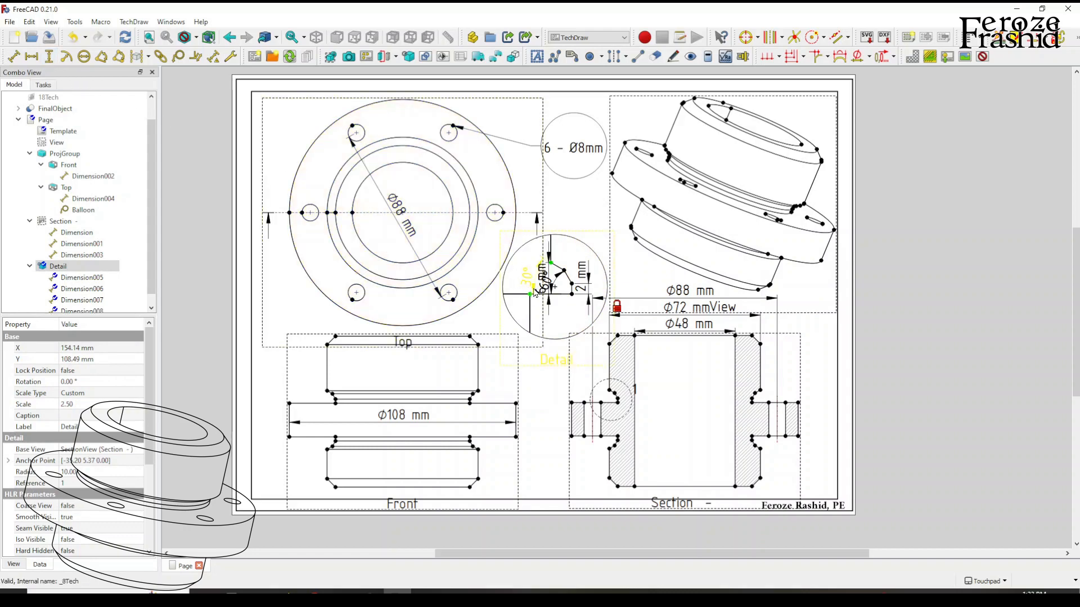
pyautogui.moveTo(519, 294); pyautogui.dragTo(509, 293)
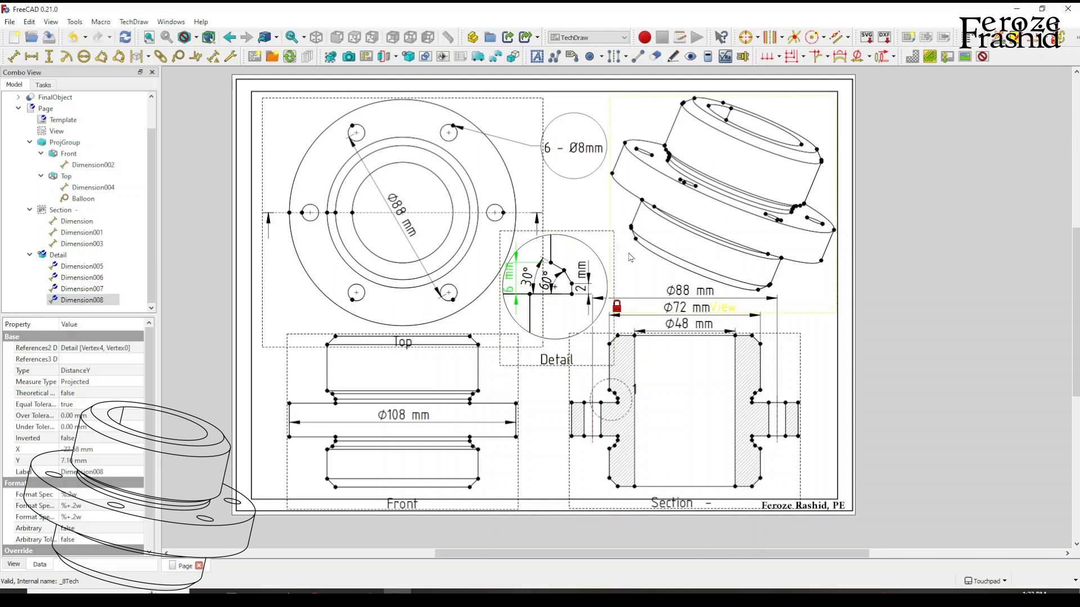
# Check the detail view with the frames temporarily hidden and delete the vertical dimension at its left edge.
pyautogui.click(984, 58)
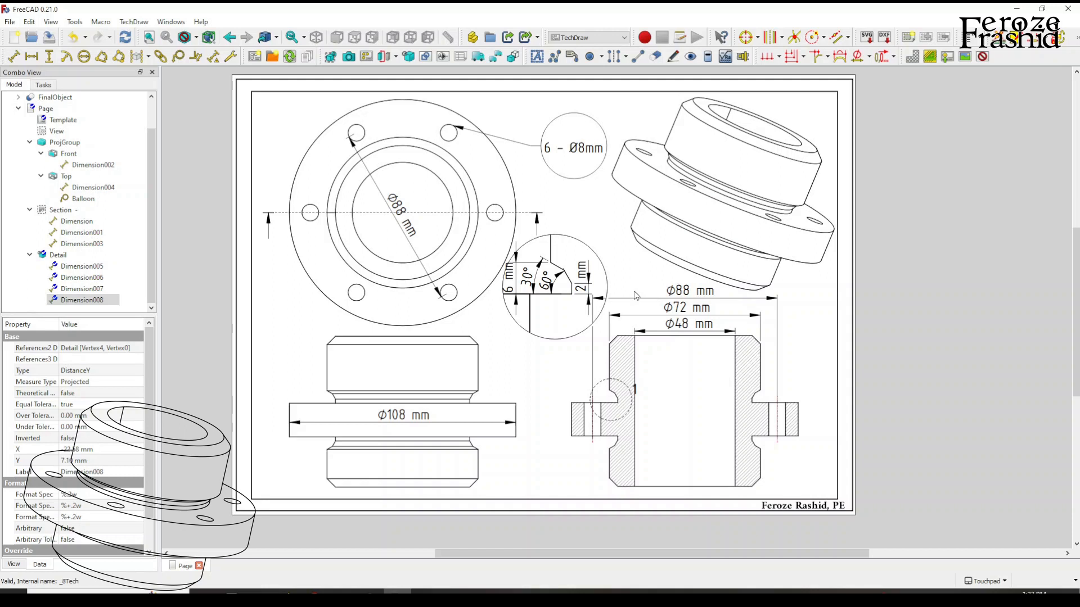
pyautogui.click(511, 291)
pyautogui.click(984, 58)
pyautogui.click(515, 279)
pyautogui.press('Delete')
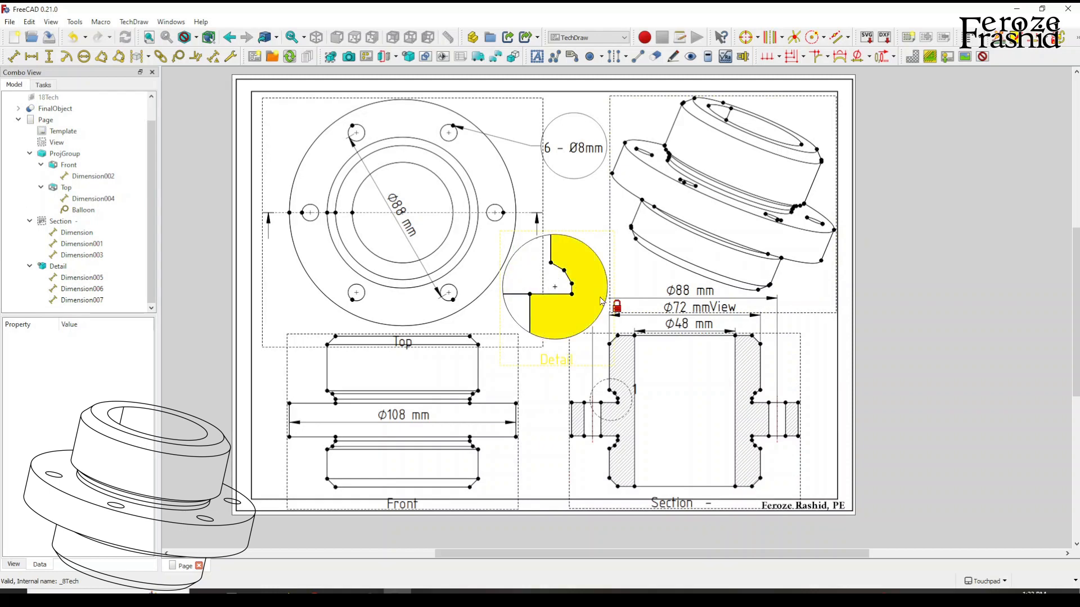
# Preview the page with the view frames hidden and show the frames again.
pyautogui.click(984, 58)
pyautogui.click(567, 361)
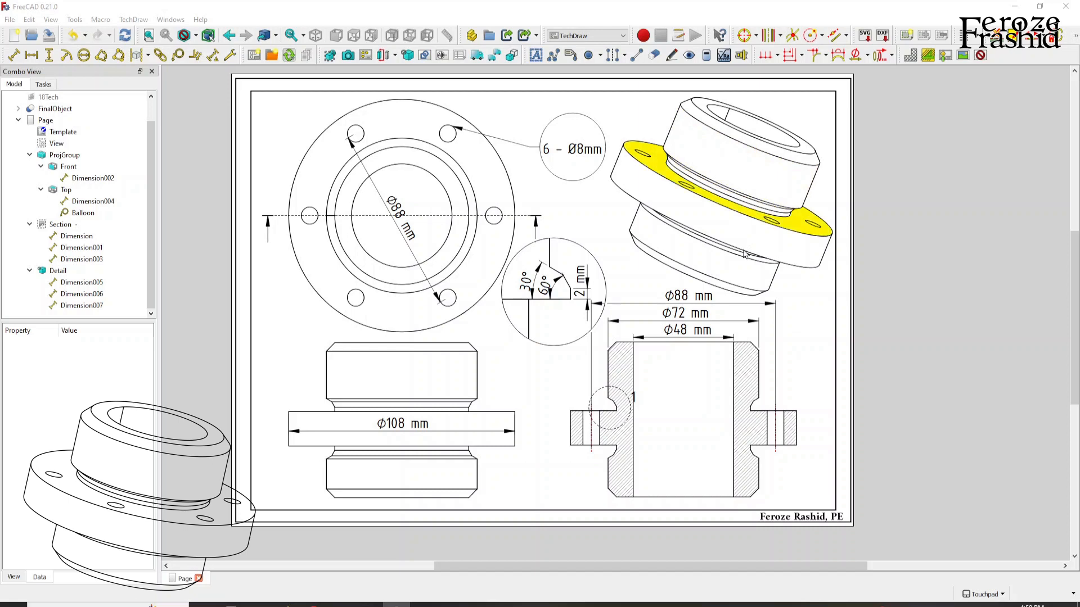
pyautogui.rightClick(609, 226)
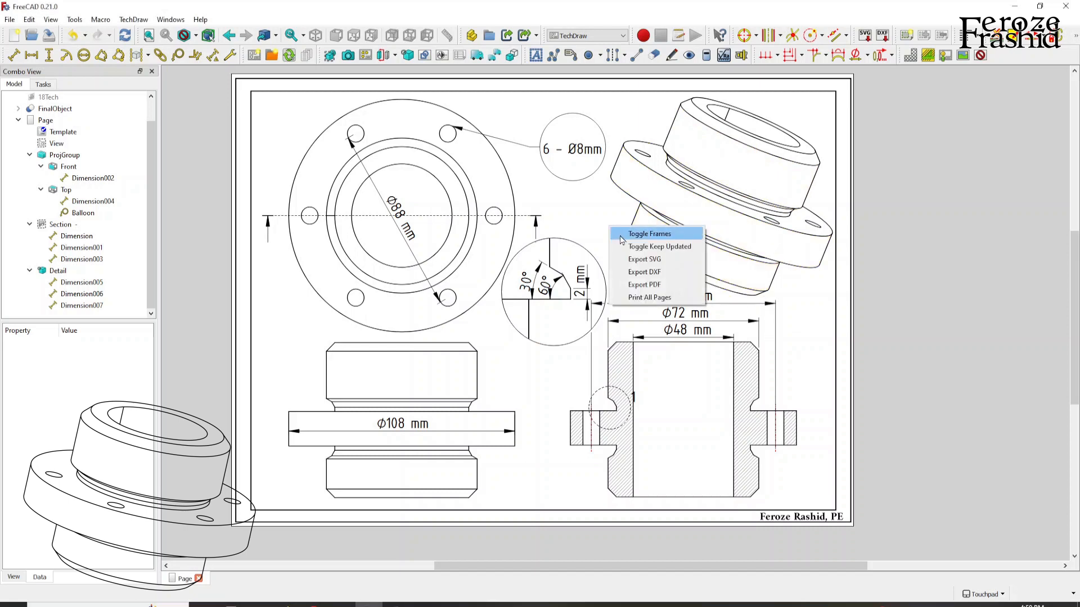
pyautogui.click(619, 231)
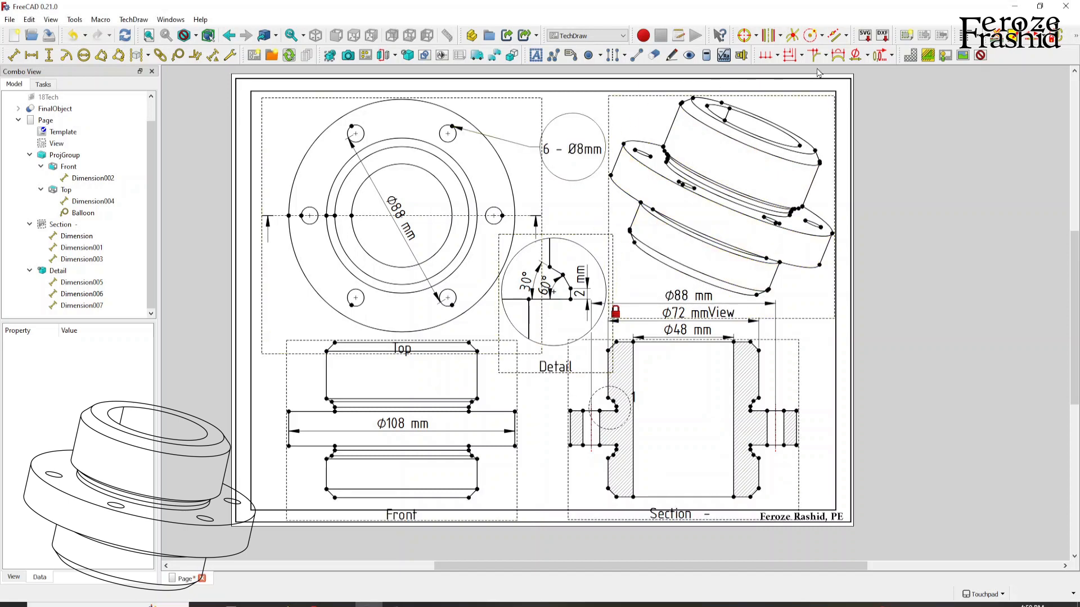
# Create vertical chain dimensions through the section's right-hand outer corners: upper end, groove edge, flange top, flange bottom and lower end.
pyautogui.click(751, 343)
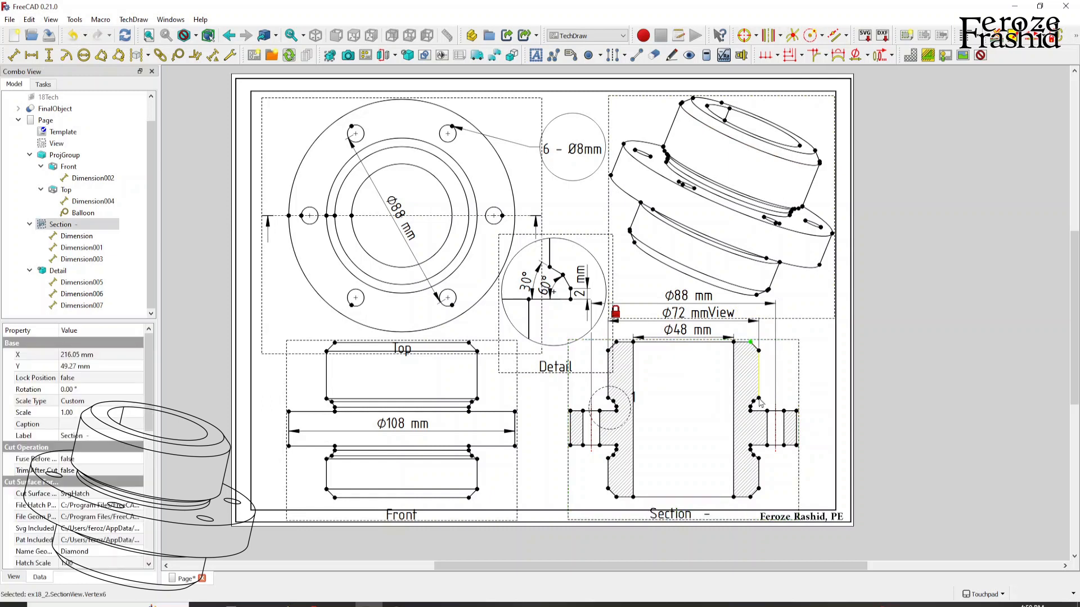
pyautogui.keyDown('ctrl'); pyautogui.click(796, 411); pyautogui.keyUp('ctrl')
pyautogui.click(801, 56)
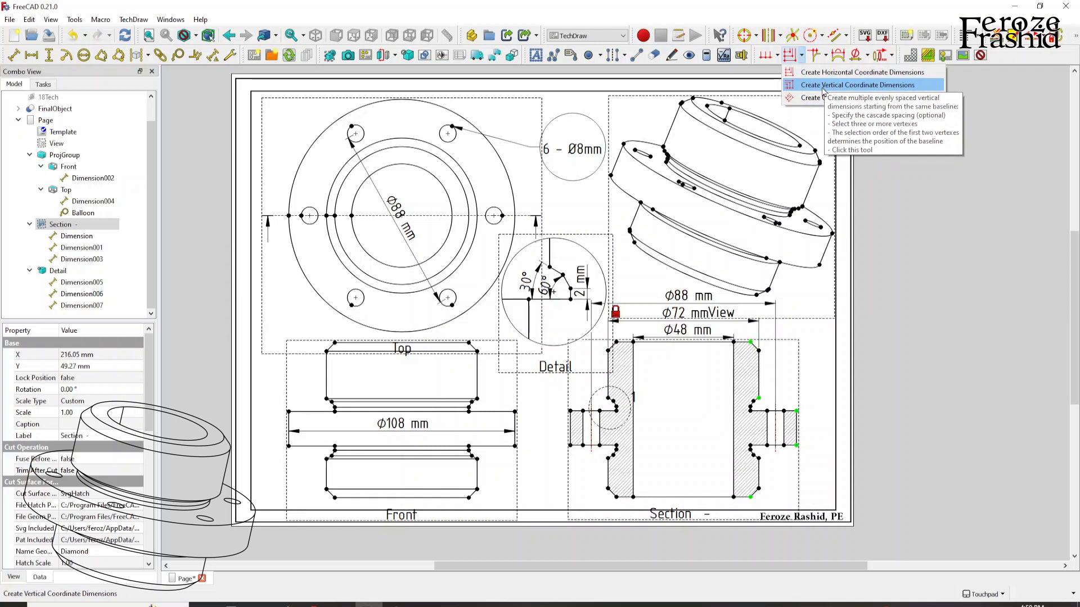
pyautogui.click(778, 56)
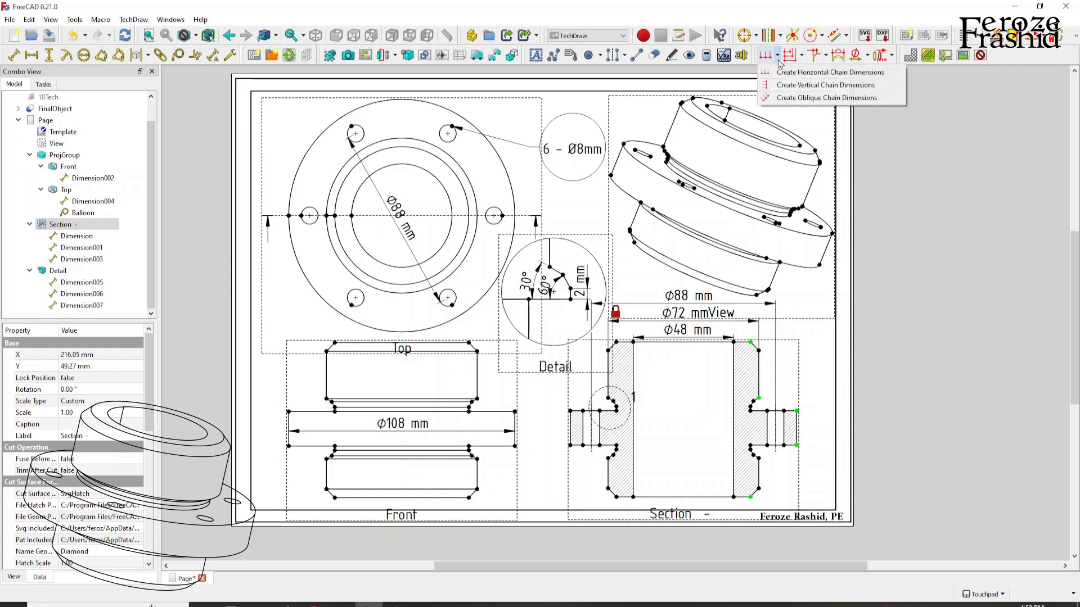
pyautogui.click(795, 85)
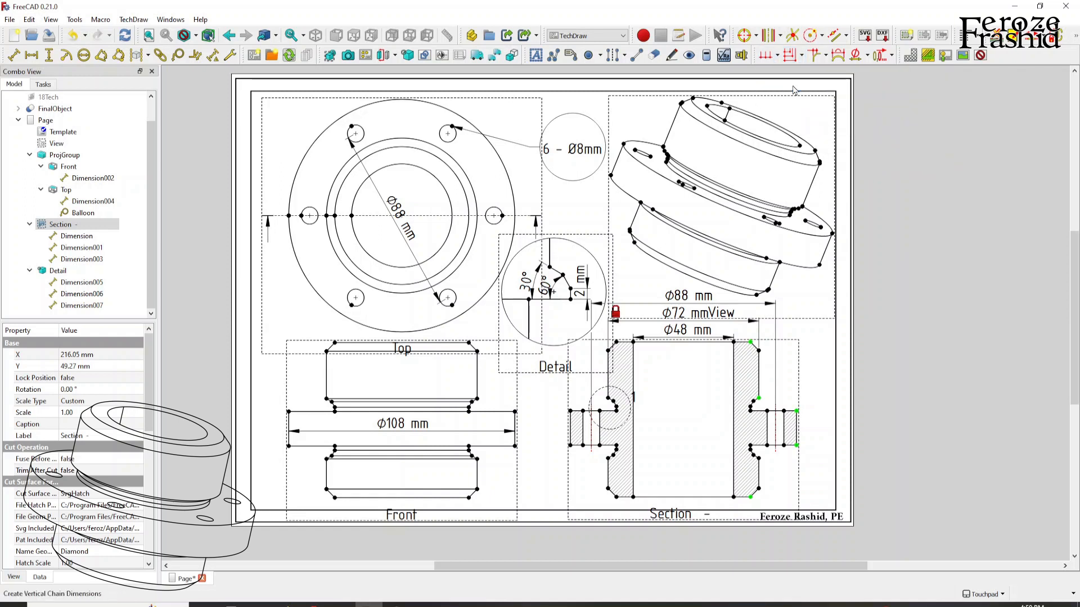
# Arrange the vertical chain dimensions to the right of the section view, with the groove dimension offset further outward.
pyautogui.moveTo(757, 380); pyautogui.dragTo(817, 409)
pyautogui.moveTo(760, 428); pyautogui.dragTo(804, 426)
pyautogui.moveTo(757, 462); pyautogui.dragTo(804, 472)
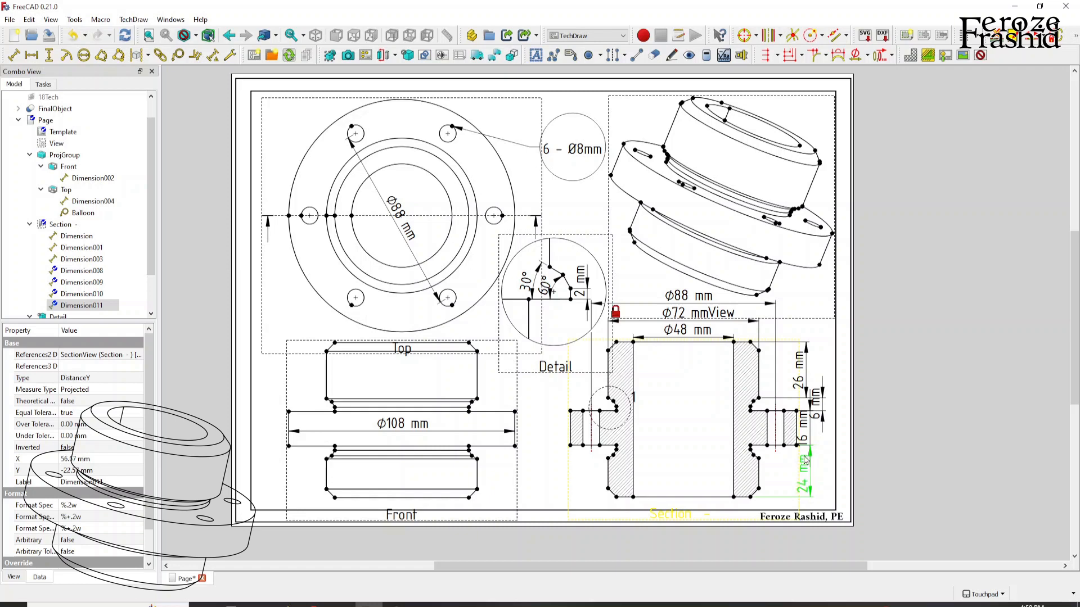
pyautogui.moveTo(801, 375); pyautogui.dragTo(804, 375)
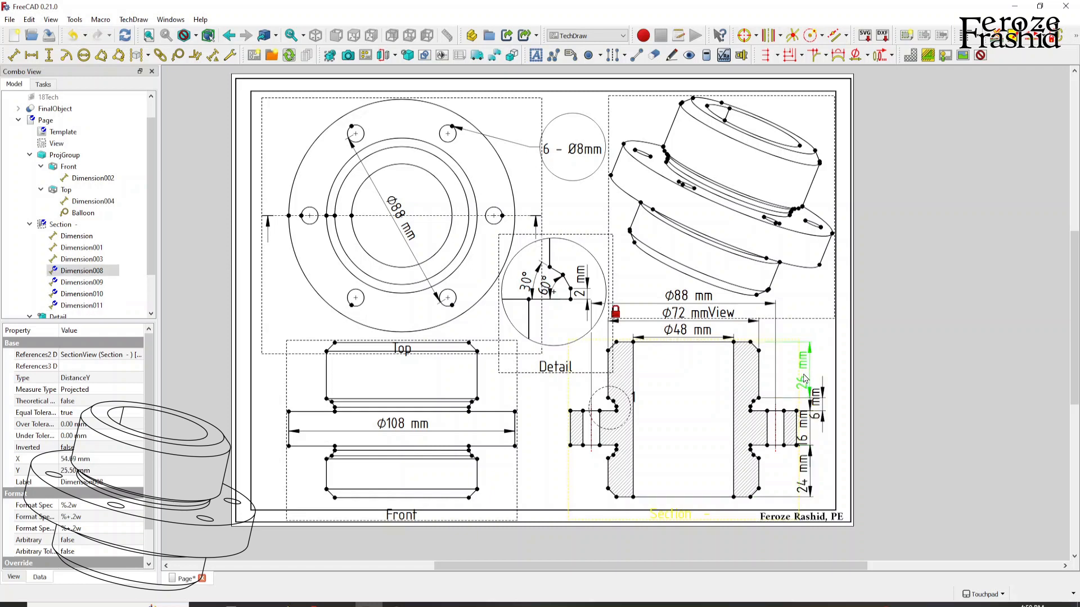
pyautogui.click(820, 448)
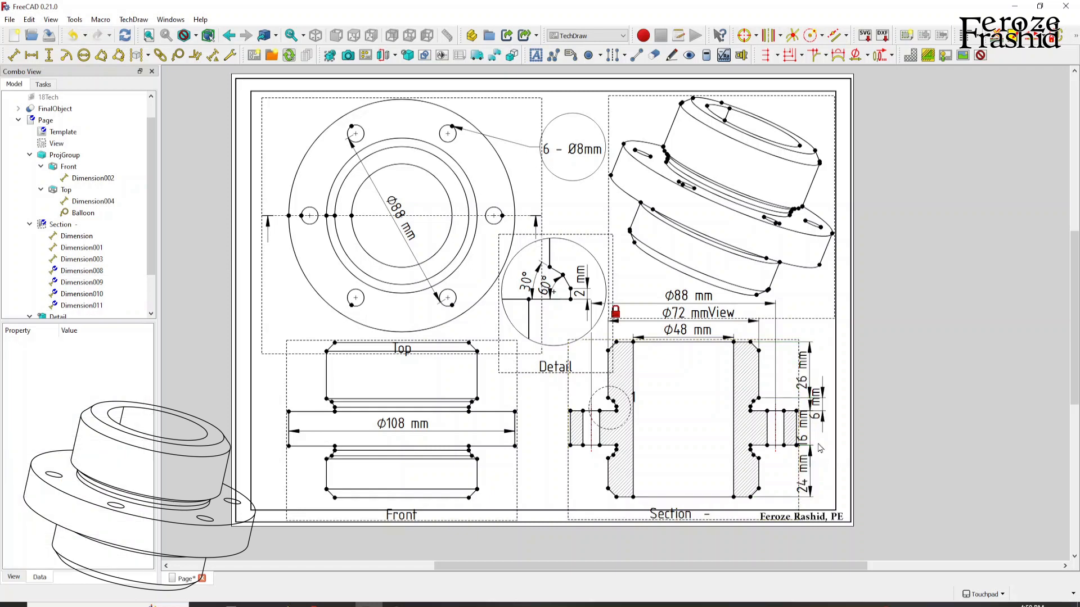
pyautogui.click(807, 485)
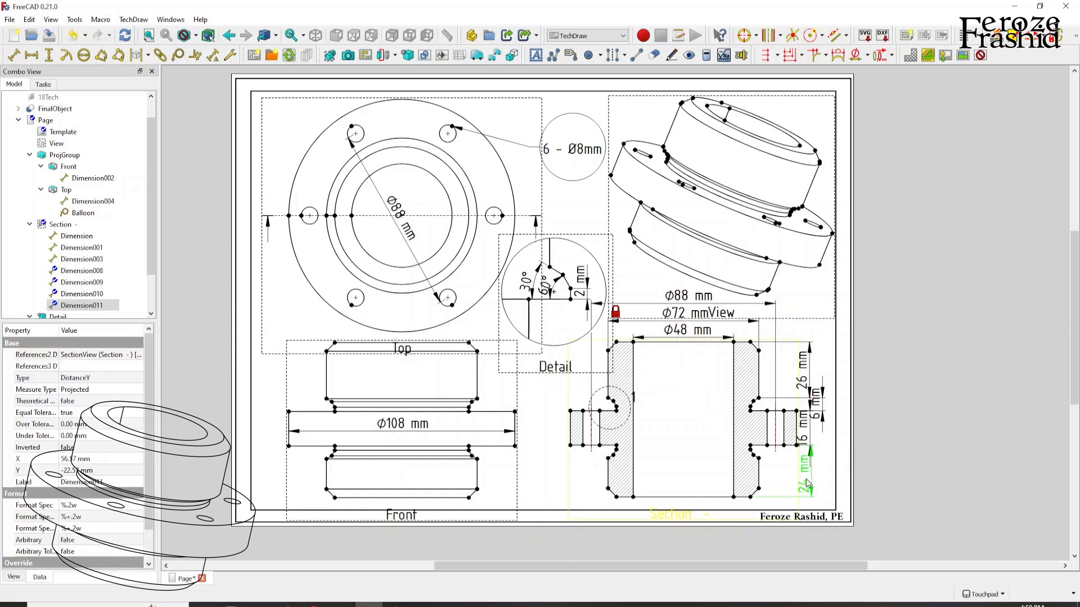
pyautogui.click(832, 467)
pyautogui.click(808, 436)
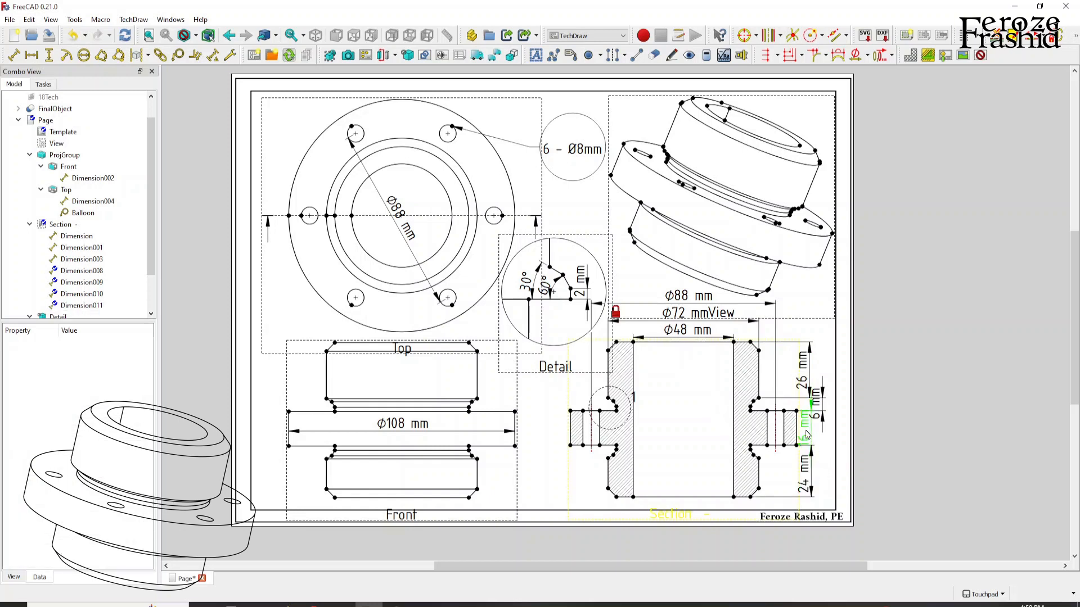
pyautogui.click(831, 464)
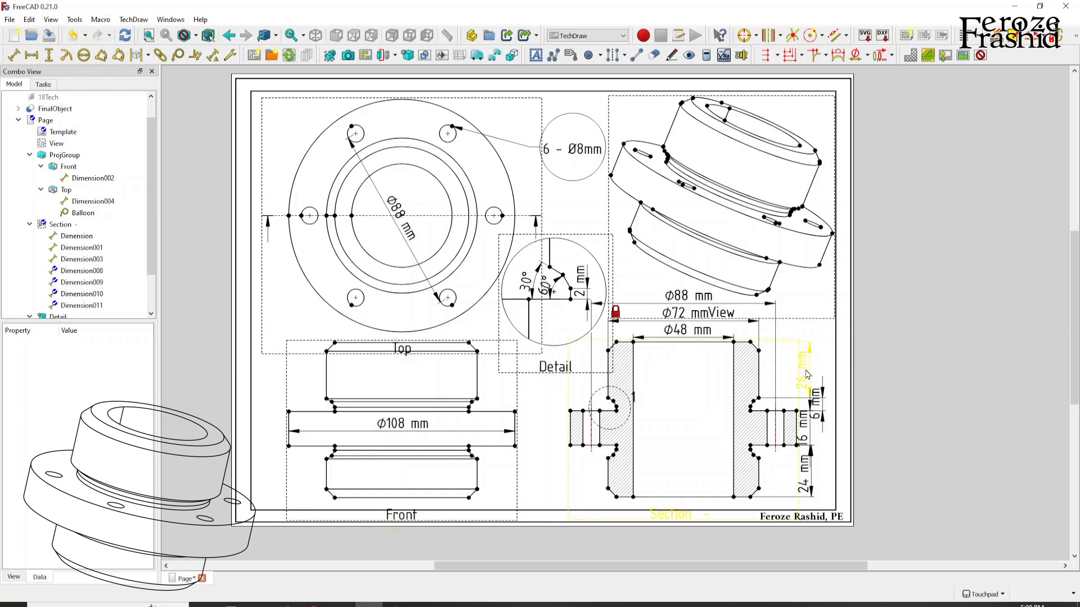
pyautogui.click(806, 445)
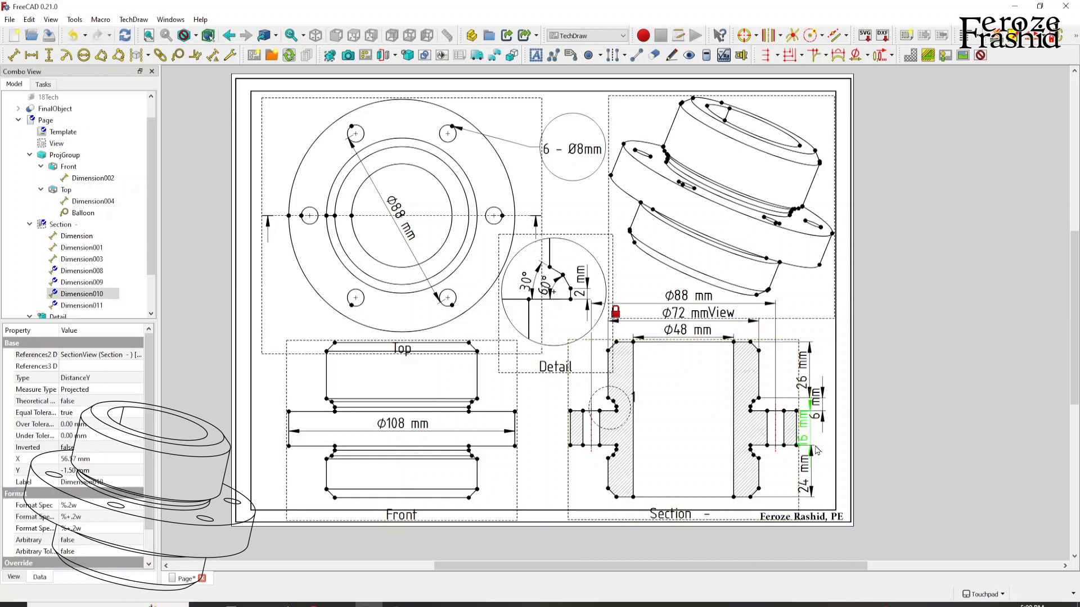
pyautogui.click(686, 405)
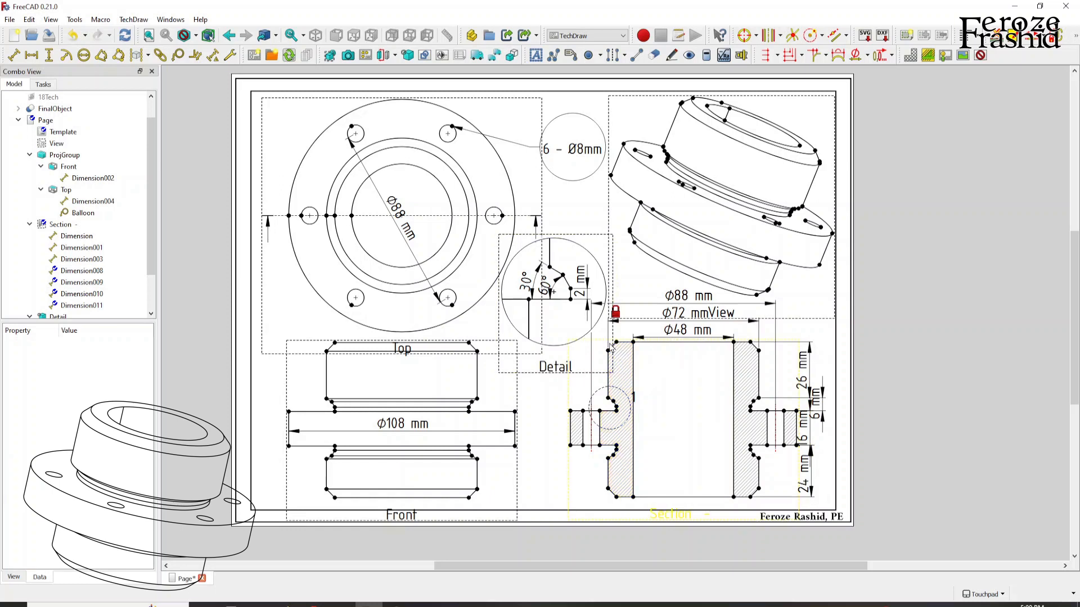
# Create vertical coordinate dimensions on the section's left-hand side, from the lower end to the groove edges, both flange faces and the upper end.
pyautogui.click(617, 499)
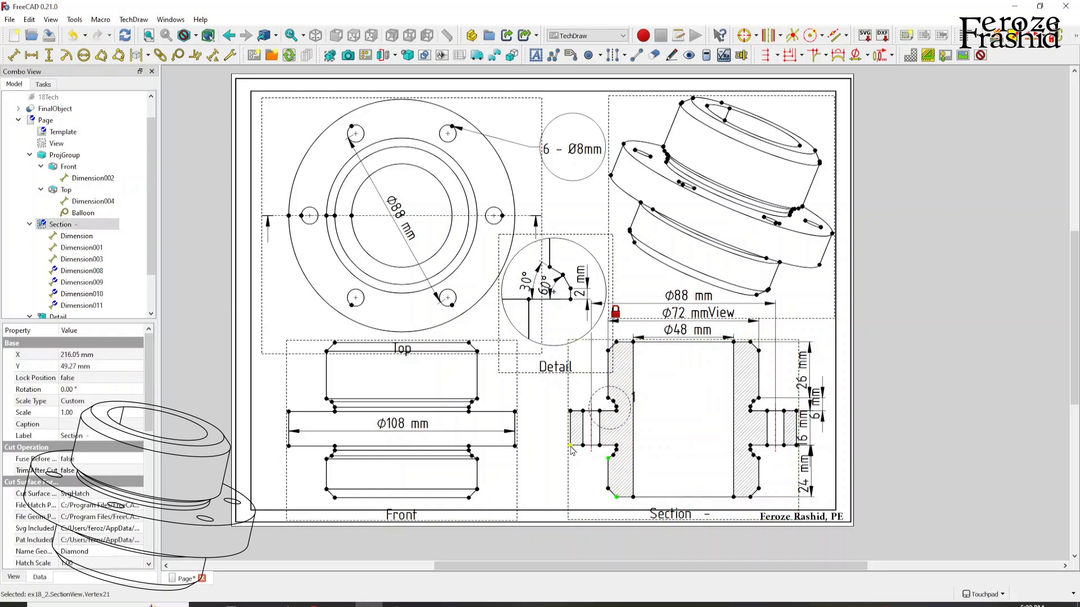
pyautogui.click(610, 398)
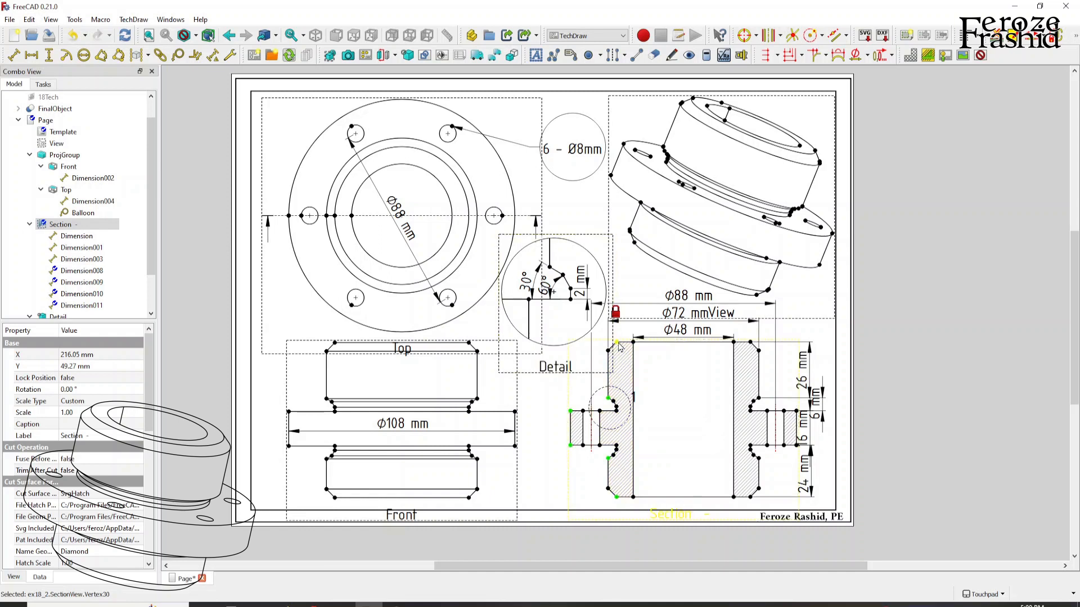
pyautogui.click(801, 55)
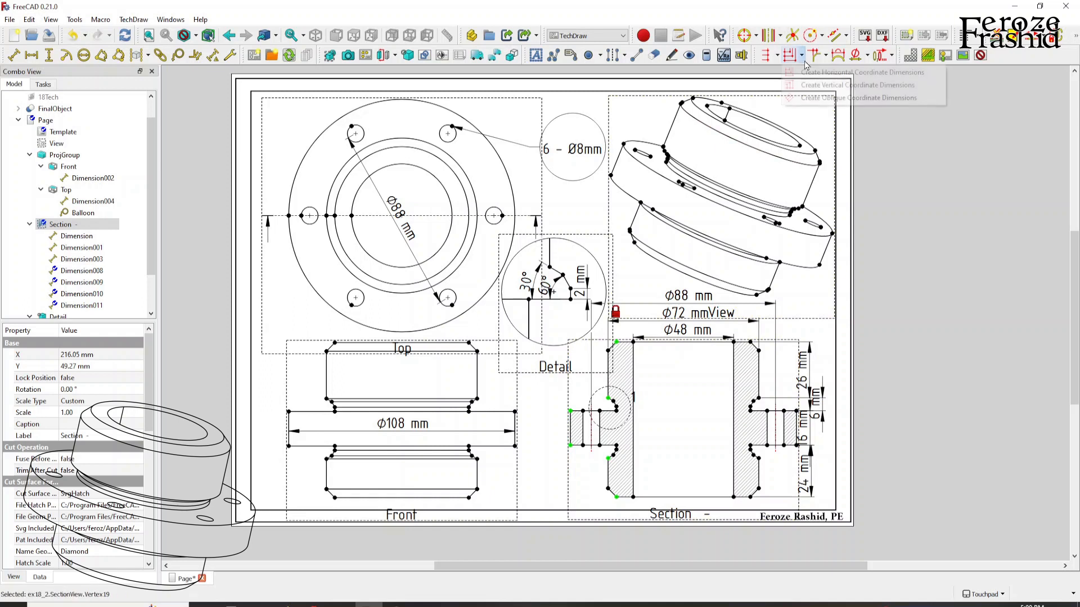
pyautogui.click(831, 86)
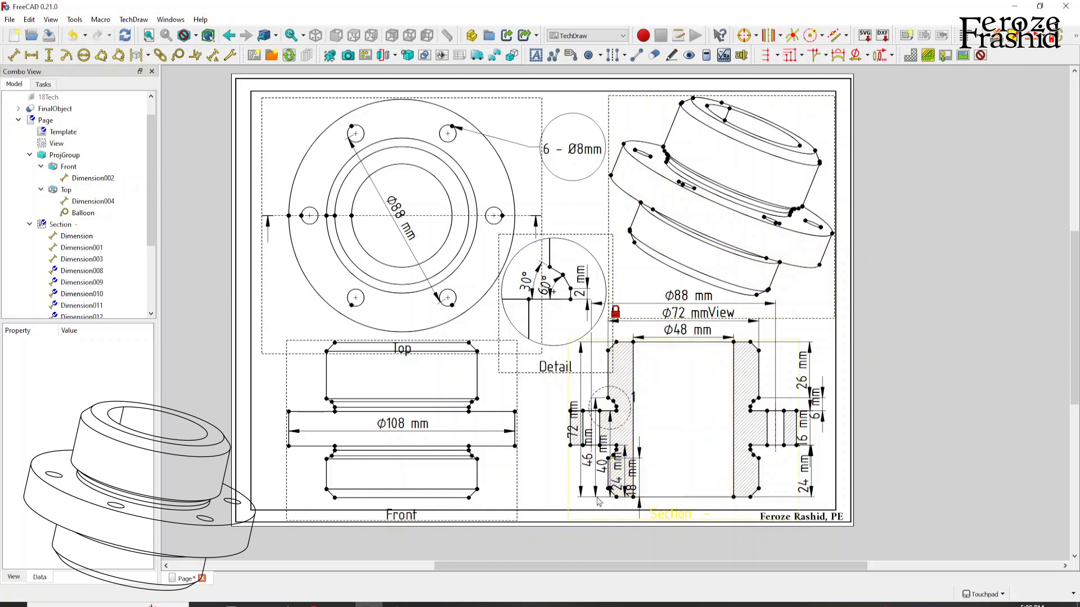
# Spread the vertical coordinate dimensions out to the left of the section view, from the shortest nearest the part to the longest outermost.
pyautogui.moveTo(576, 442); pyautogui.dragTo(558, 461)
pyautogui.moveTo(617, 477); pyautogui.dragTo(576, 479)
pyautogui.moveTo(628, 481); pyautogui.dragTo(591, 478)
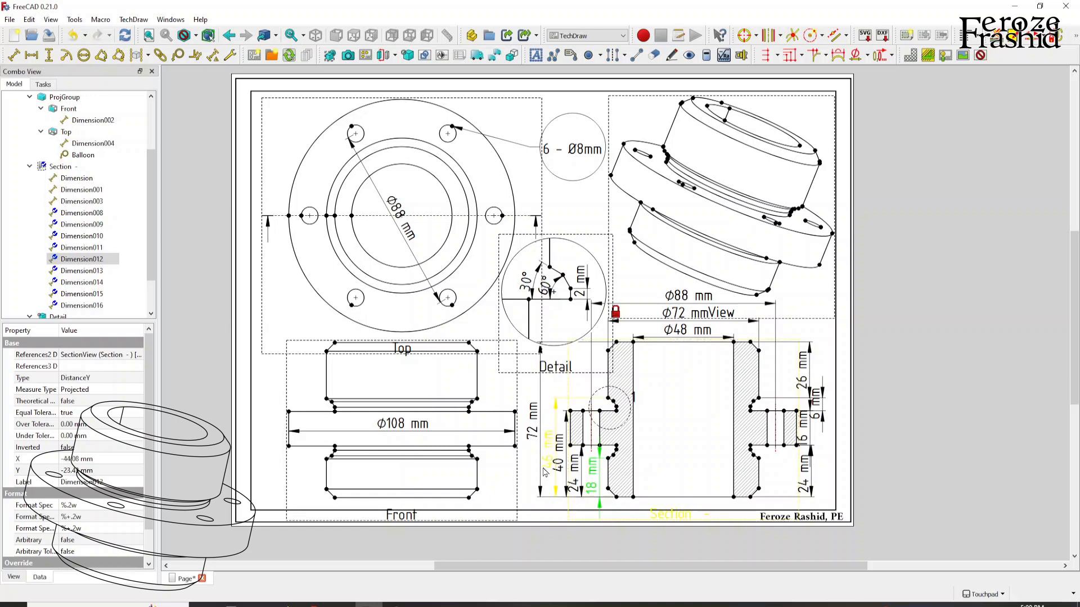
pyautogui.click(535, 440)
pyautogui.moveTo(535, 439); pyautogui.dragTo(570, 463)
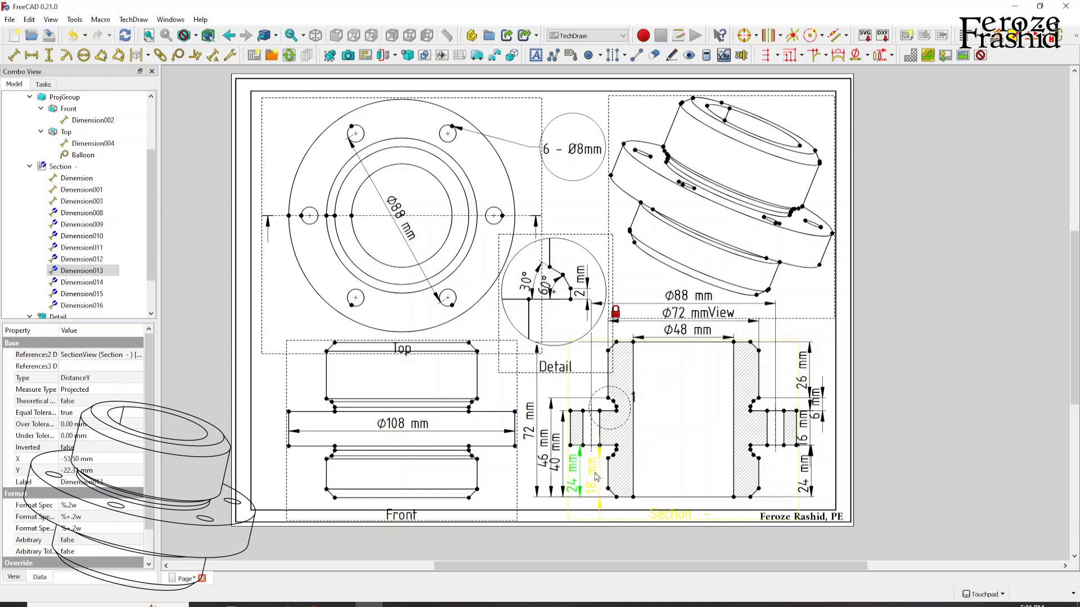
pyautogui.click(777, 55)
pyautogui.click(801, 54)
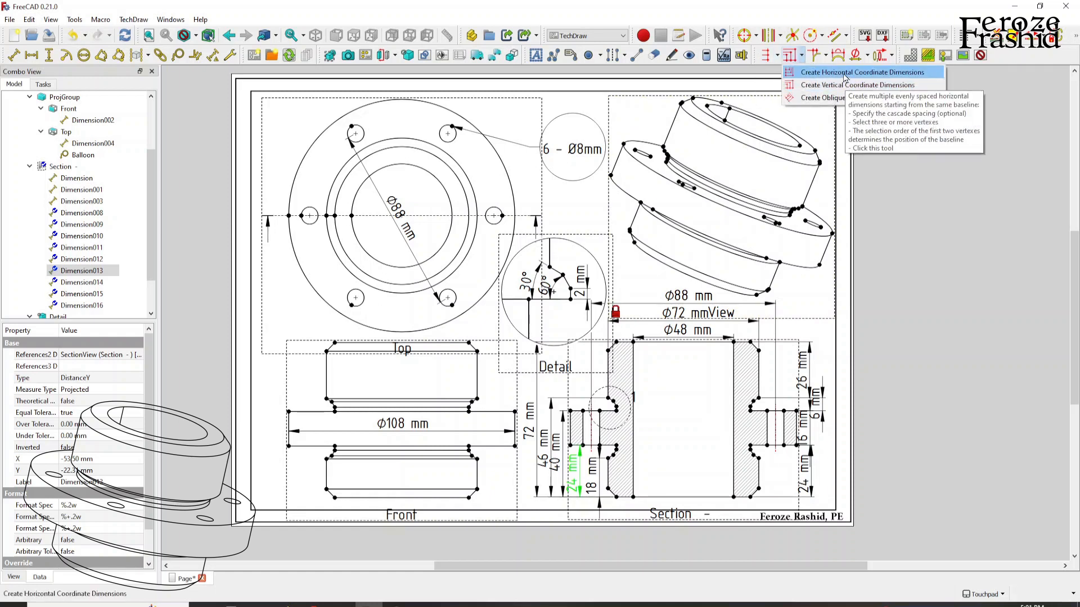
pyautogui.click(937, 214)
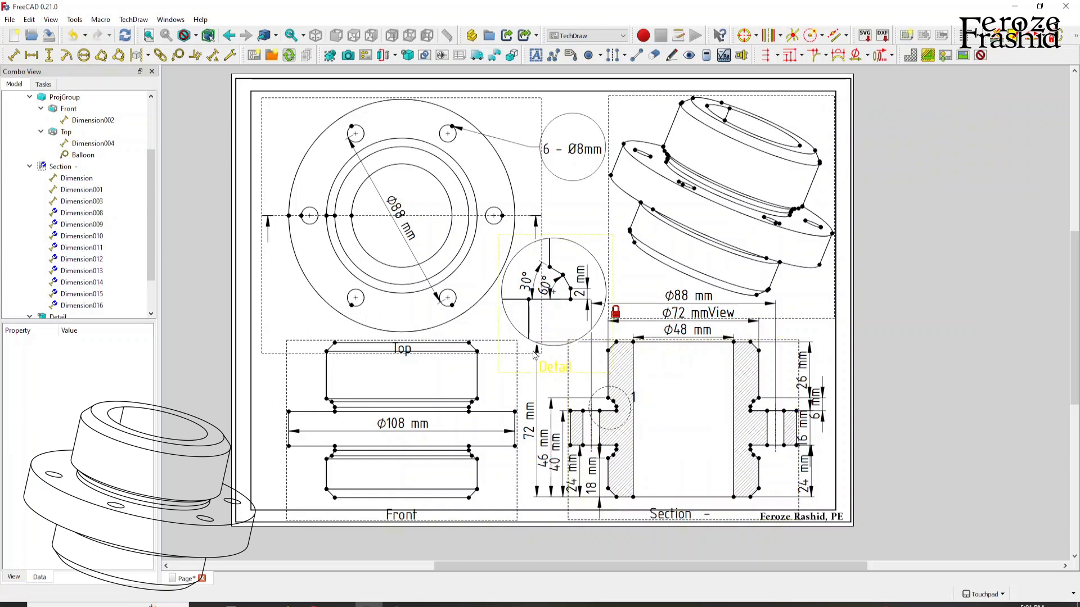
# Flip the arrowheads of the 18 mm dimension at the section's lower left.
pyautogui.doubleClick(600, 494)
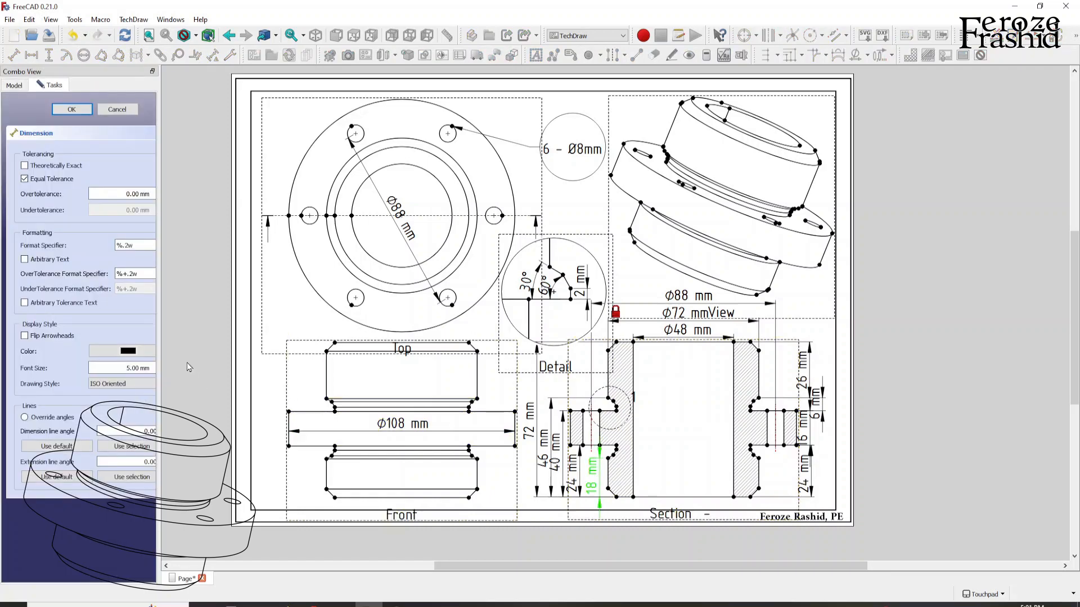
pyautogui.click(59, 336)
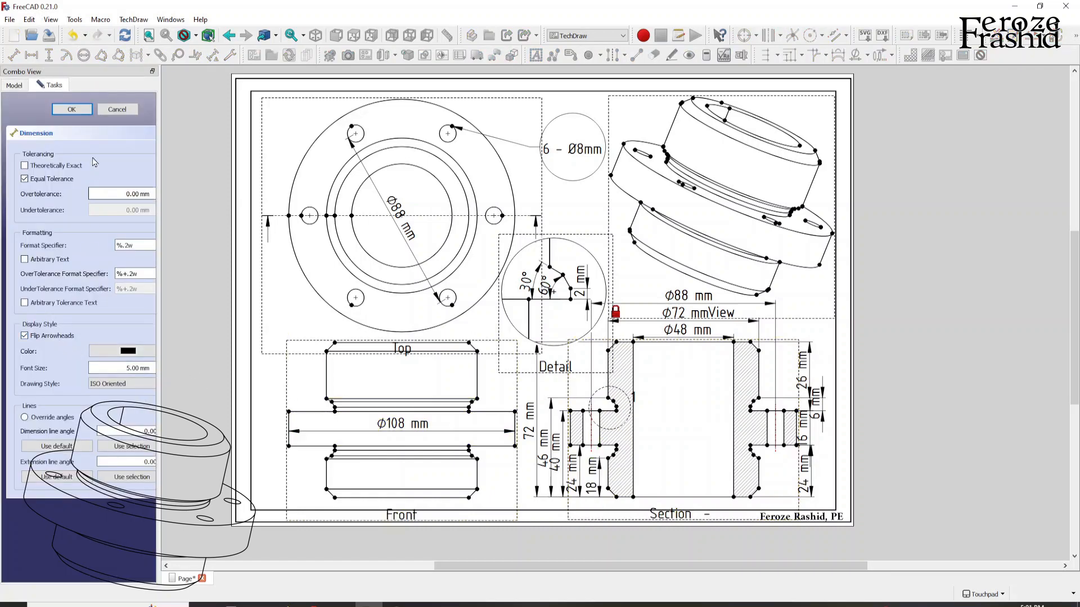
pyautogui.click(72, 110)
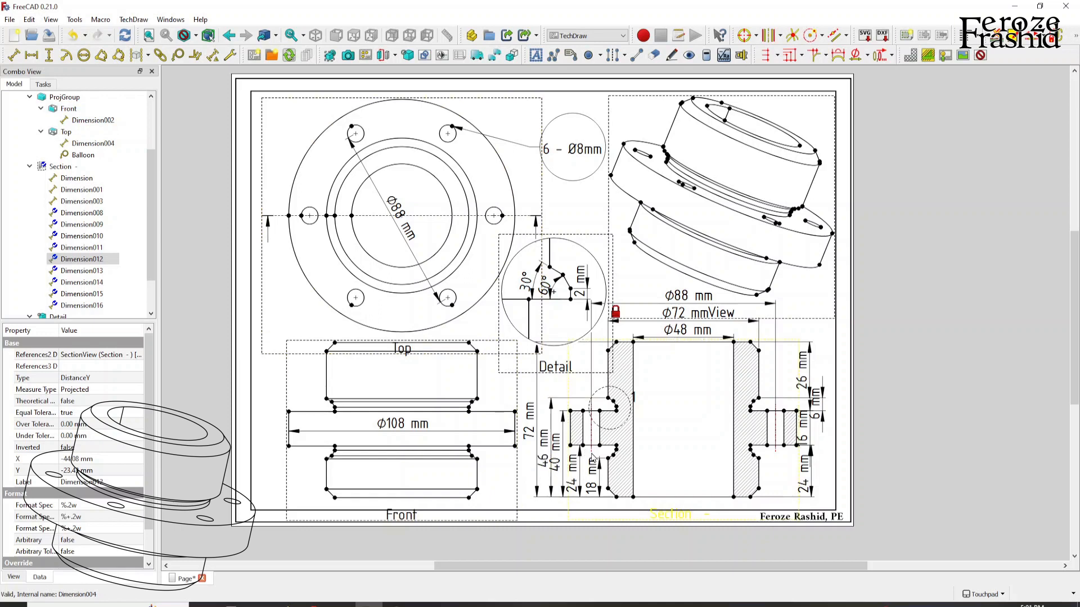
# Hide the view frames to check the dimension layout on the sheet, and show them again.
pyautogui.rightClick(629, 294)
pyautogui.click(642, 299)
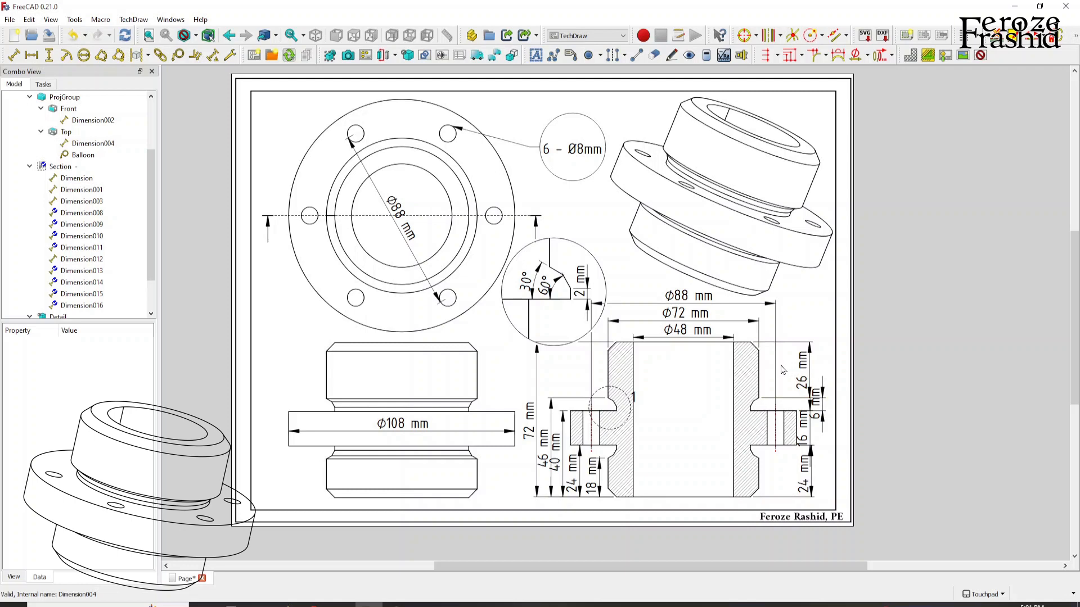
pyautogui.rightClick(797, 319)
pyautogui.click(810, 324)
# Add a horizontal chamfer dimension to the section's lower-right chamfer with its text inside the bore, and hide the view frames.
pyautogui.click(752, 499)
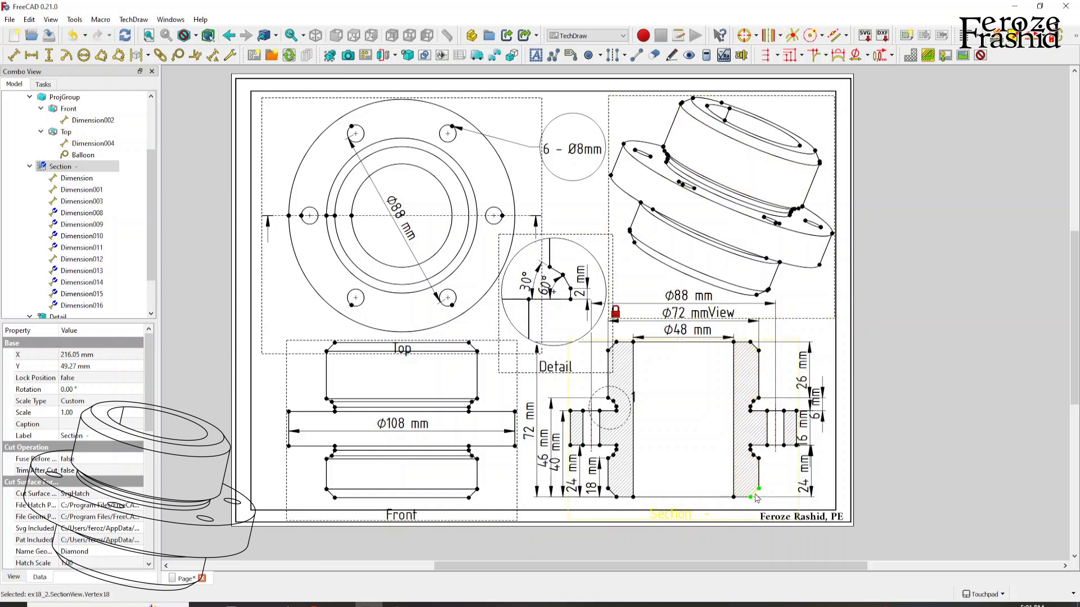
pyautogui.click(815, 59)
pyautogui.moveTo(767, 533); pyautogui.dragTo(713, 484)
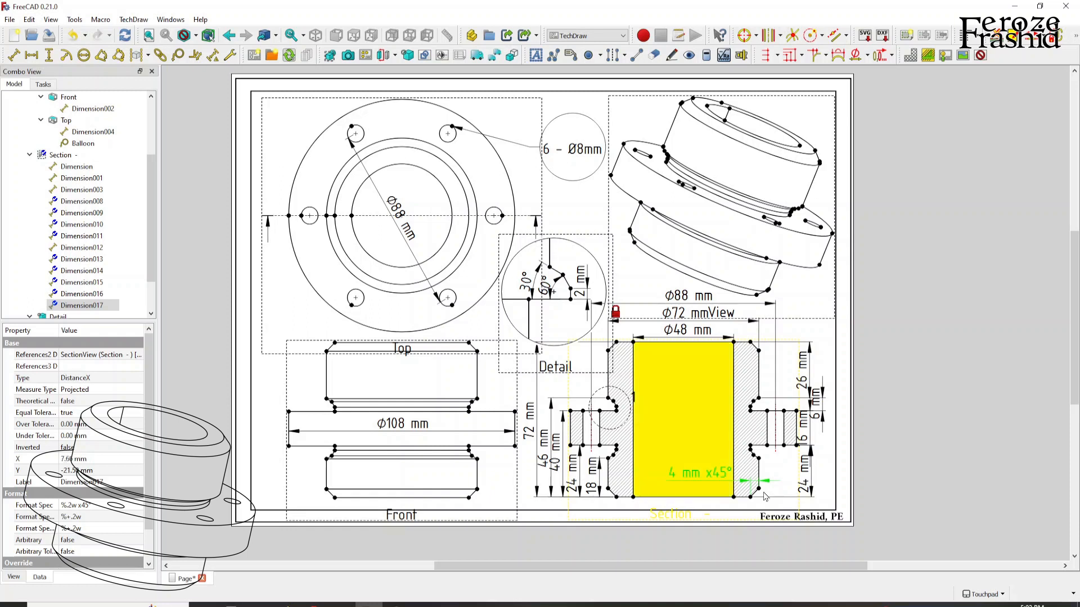
pyautogui.click(778, 477)
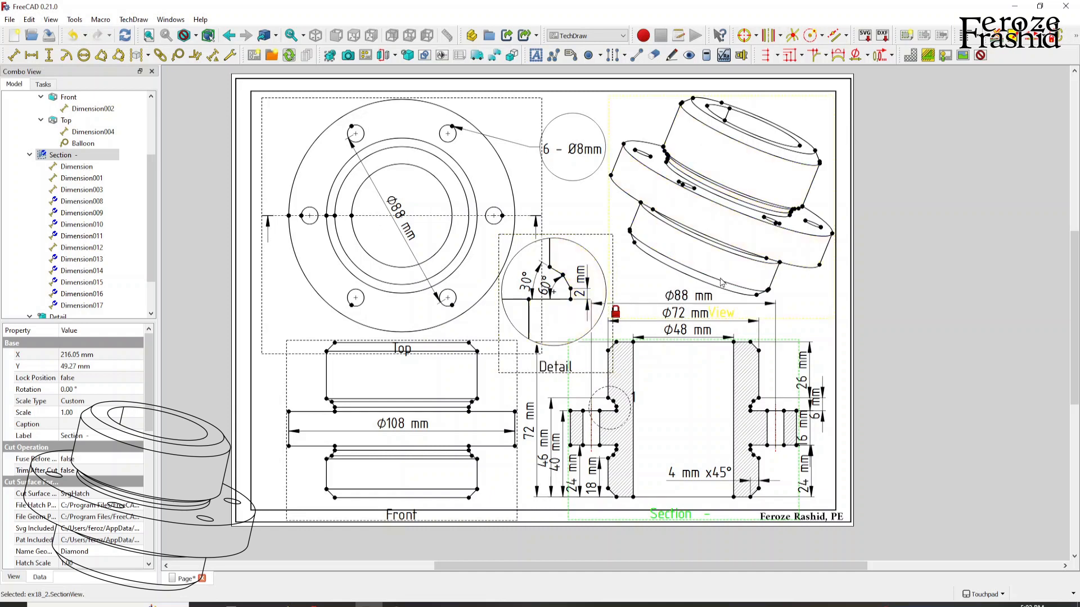
pyautogui.rightClick(655, 281)
pyautogui.click(681, 290)
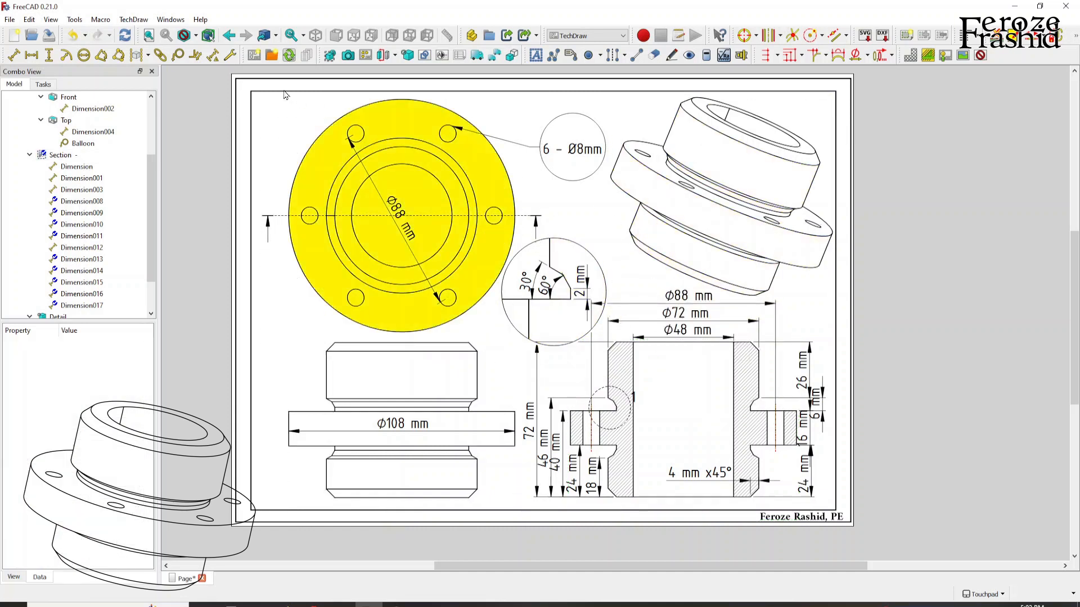
# Review the general TechDraw preferences, including labels, conventions and default template, and close them without changes.
pyautogui.click(71, 22)
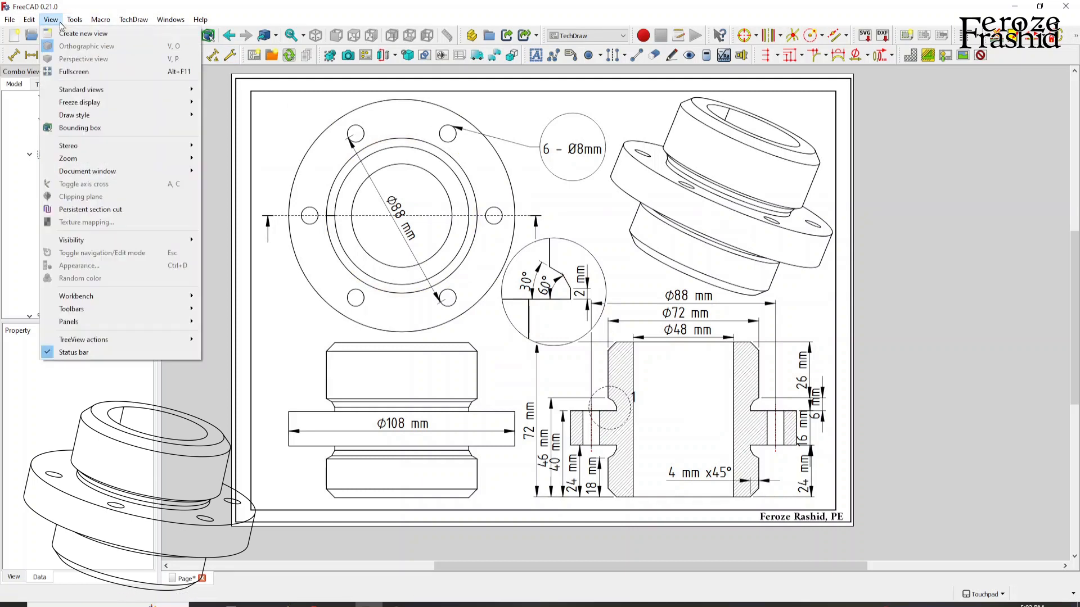
pyautogui.moveTo(29, 20)
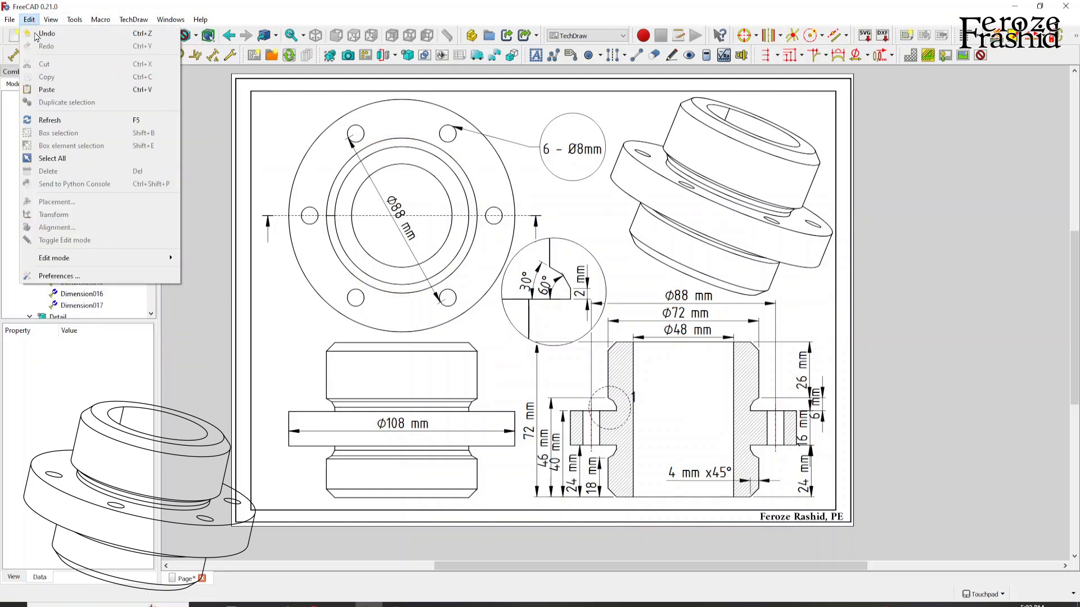
pyautogui.click(59, 276)
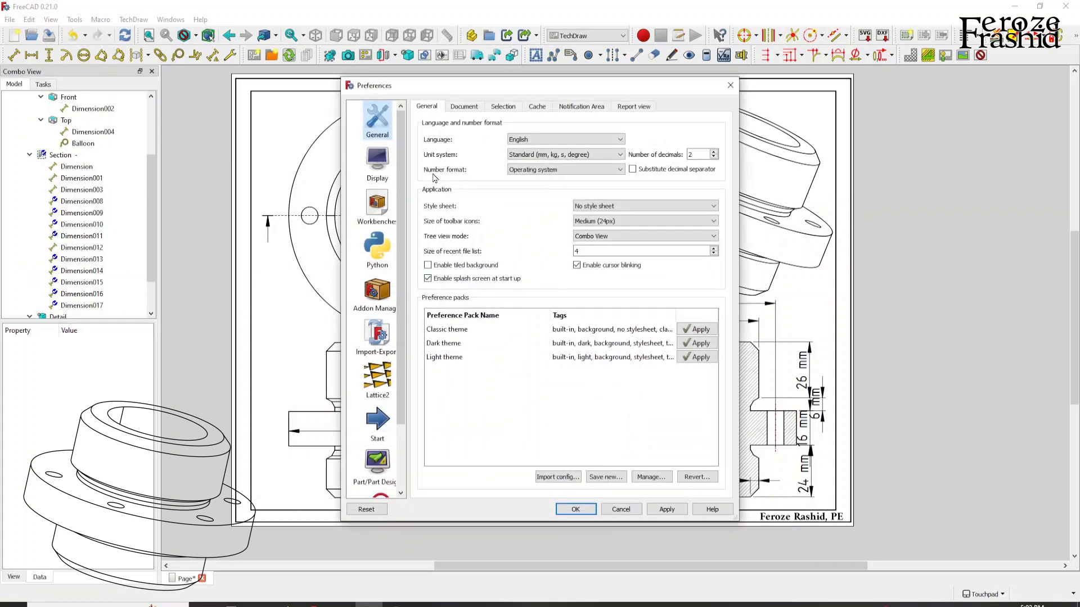
pyautogui.scroll(-3, 377, 394)
pyautogui.click(377, 471)
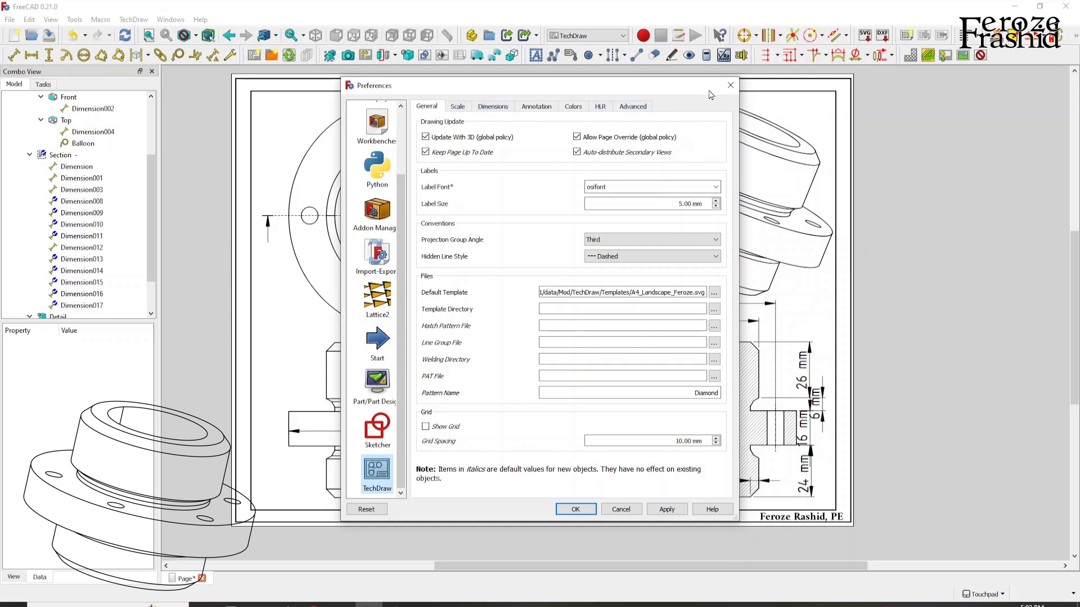
pyautogui.click(730, 85)
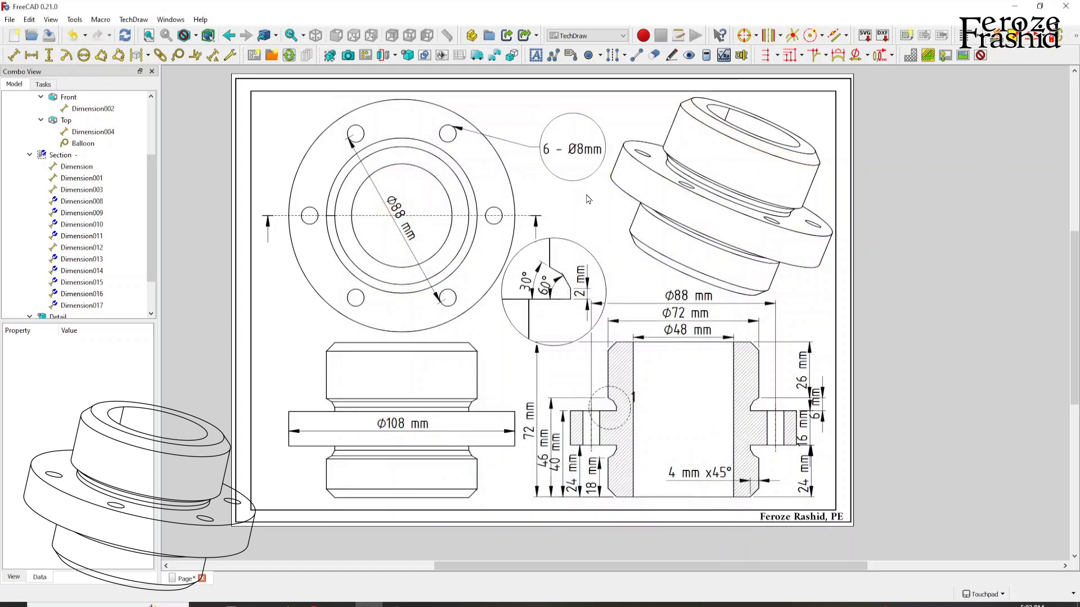